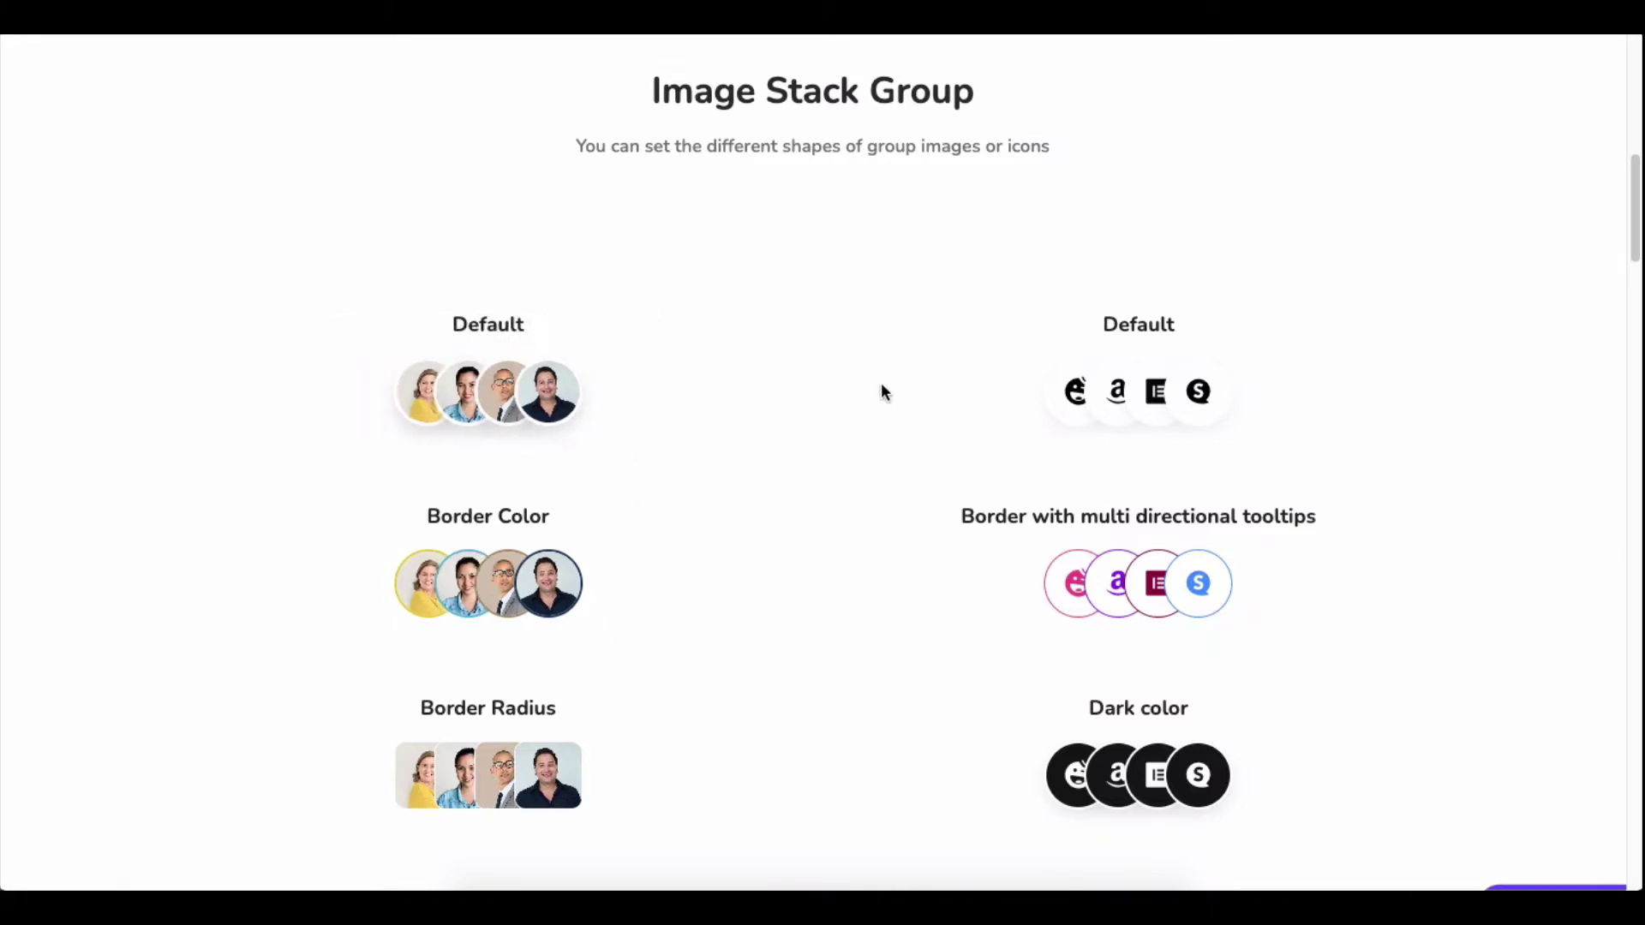
Step: Scroll through the demo page's Default, Border Color, Border Radius and Dark image stack examples
scroll(1456, 390, down, 15)
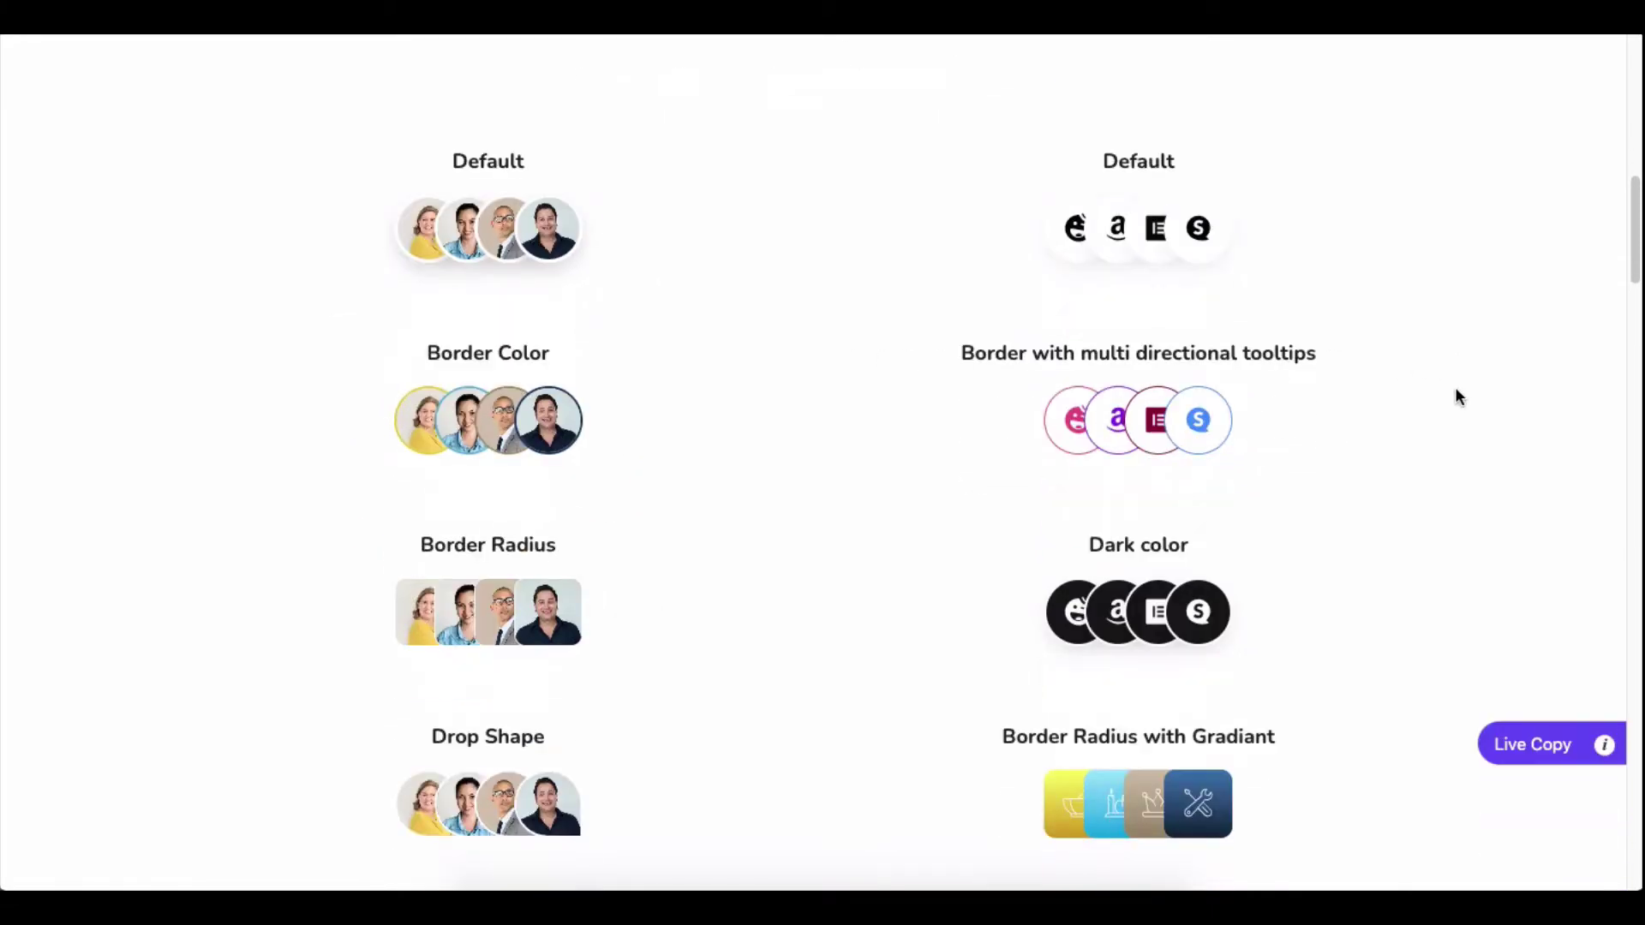
scroll(1455, 397, down, 4)
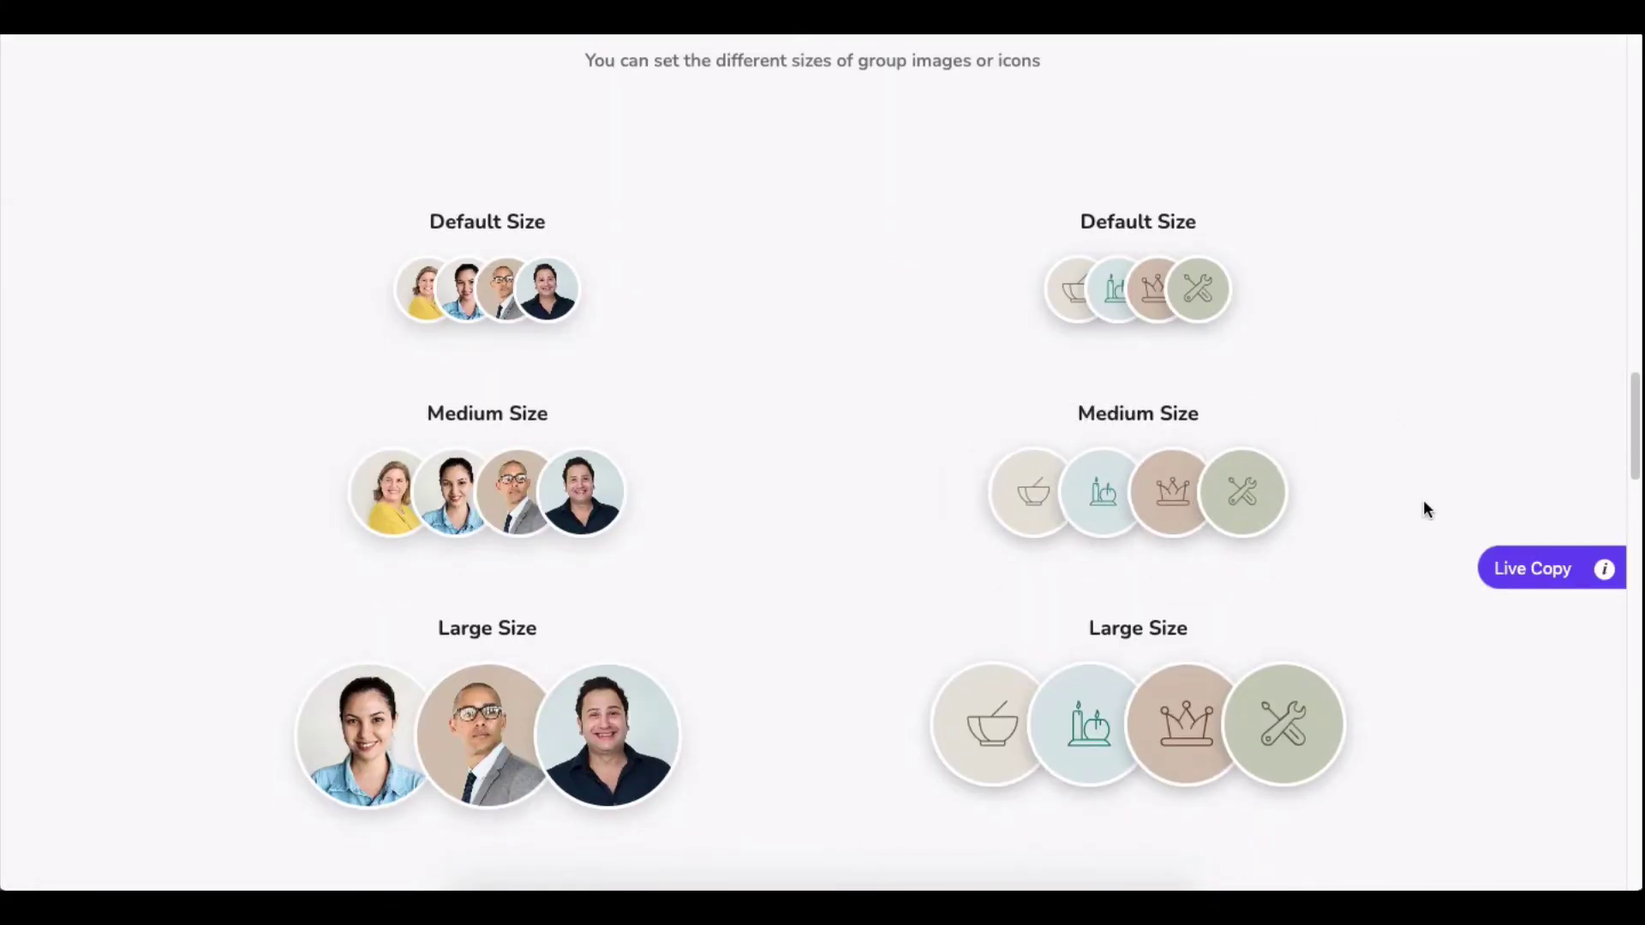
scroll(1426, 499, down, 9)
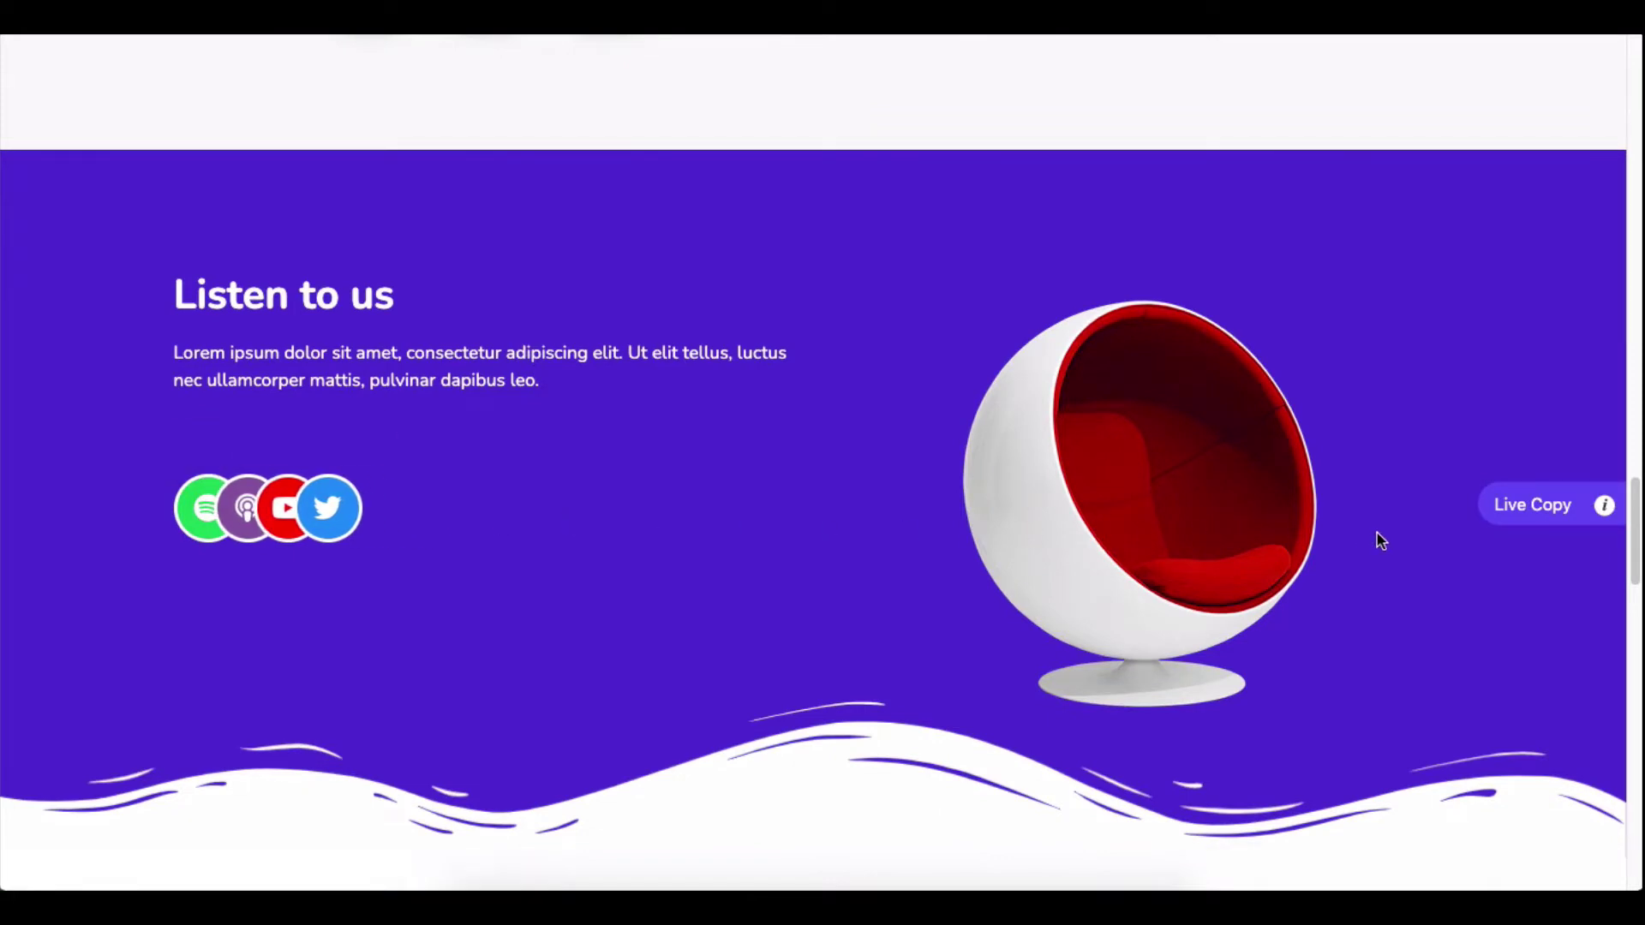
scroll(1376, 533, down, 9)
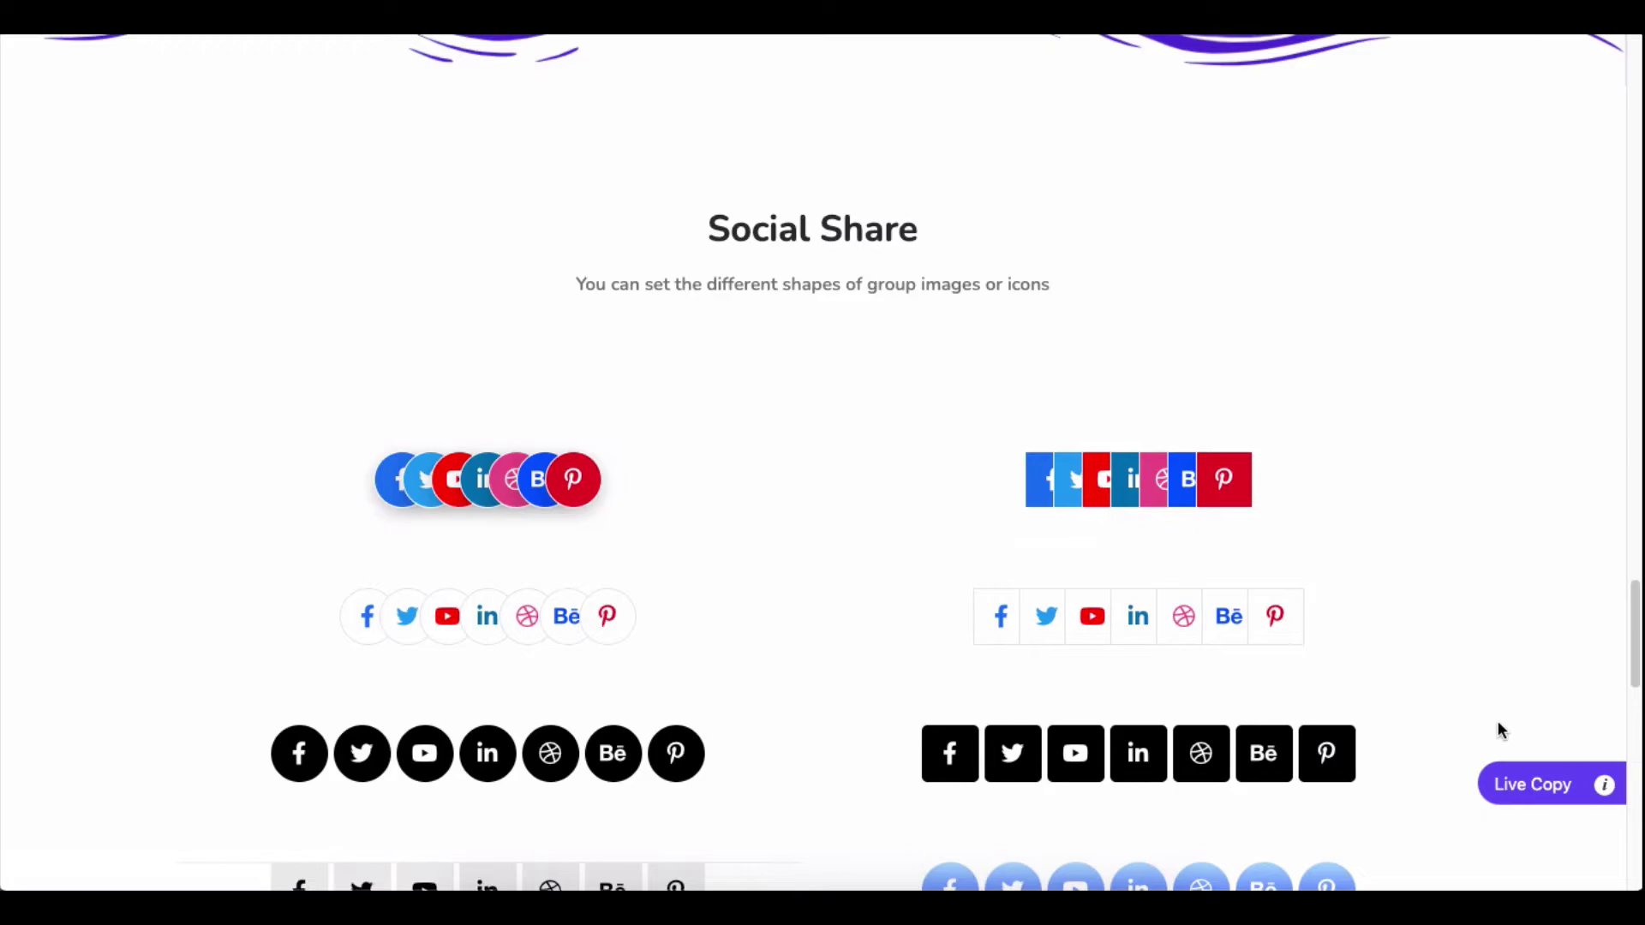
scroll(1497, 724, down, 13)
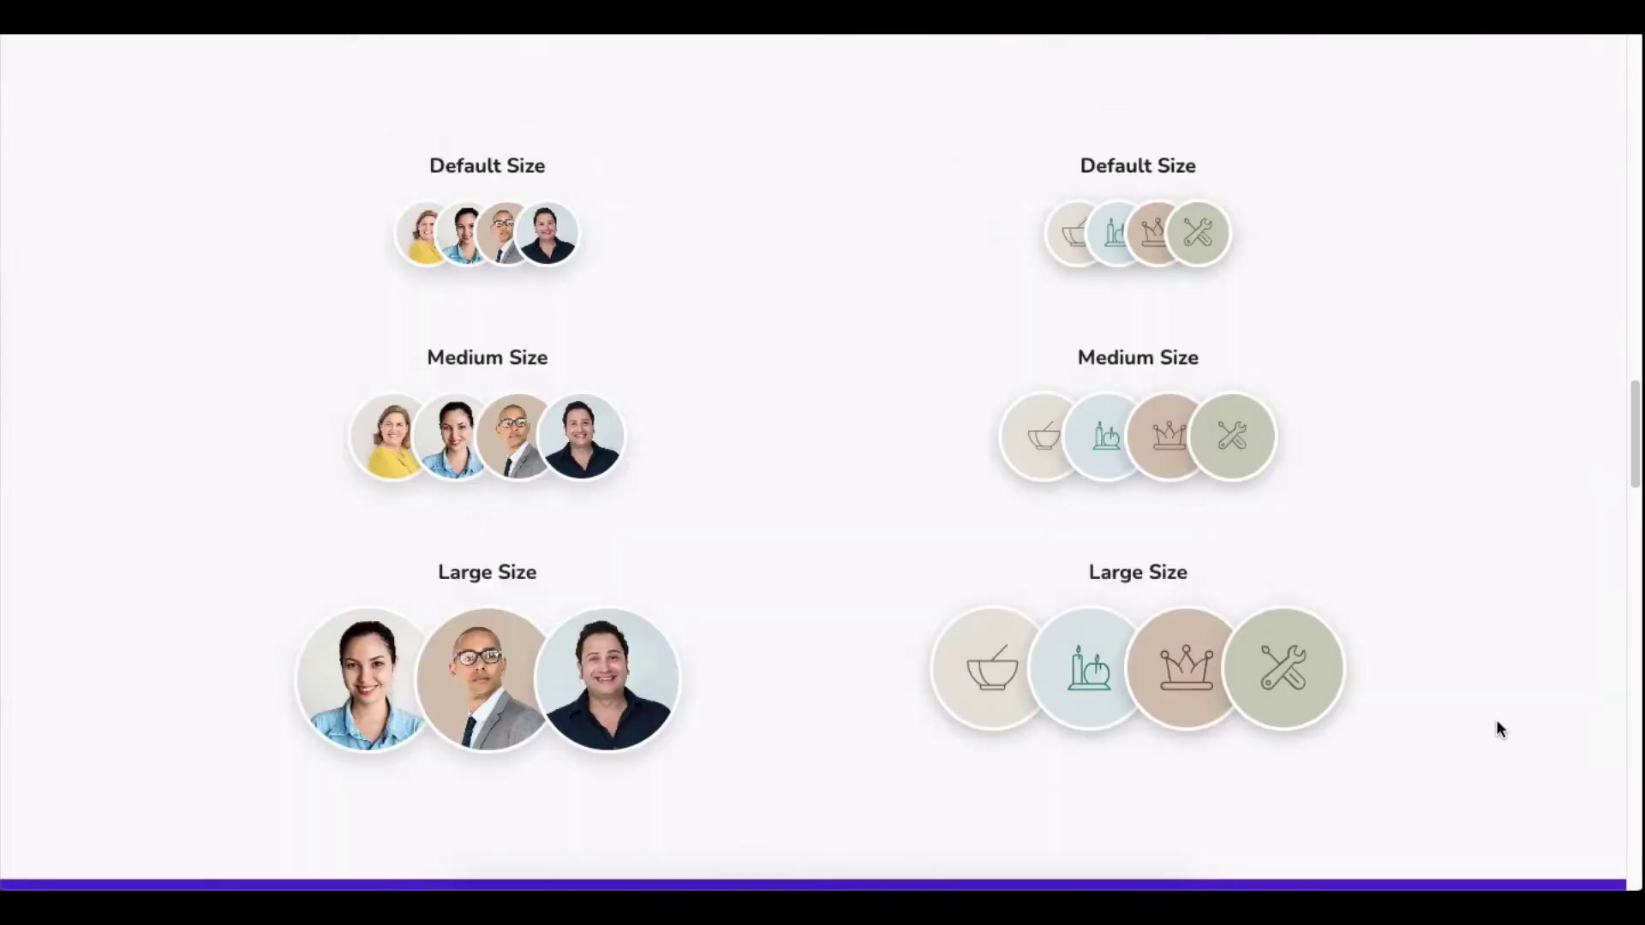
scroll(1498, 728, up, 20)
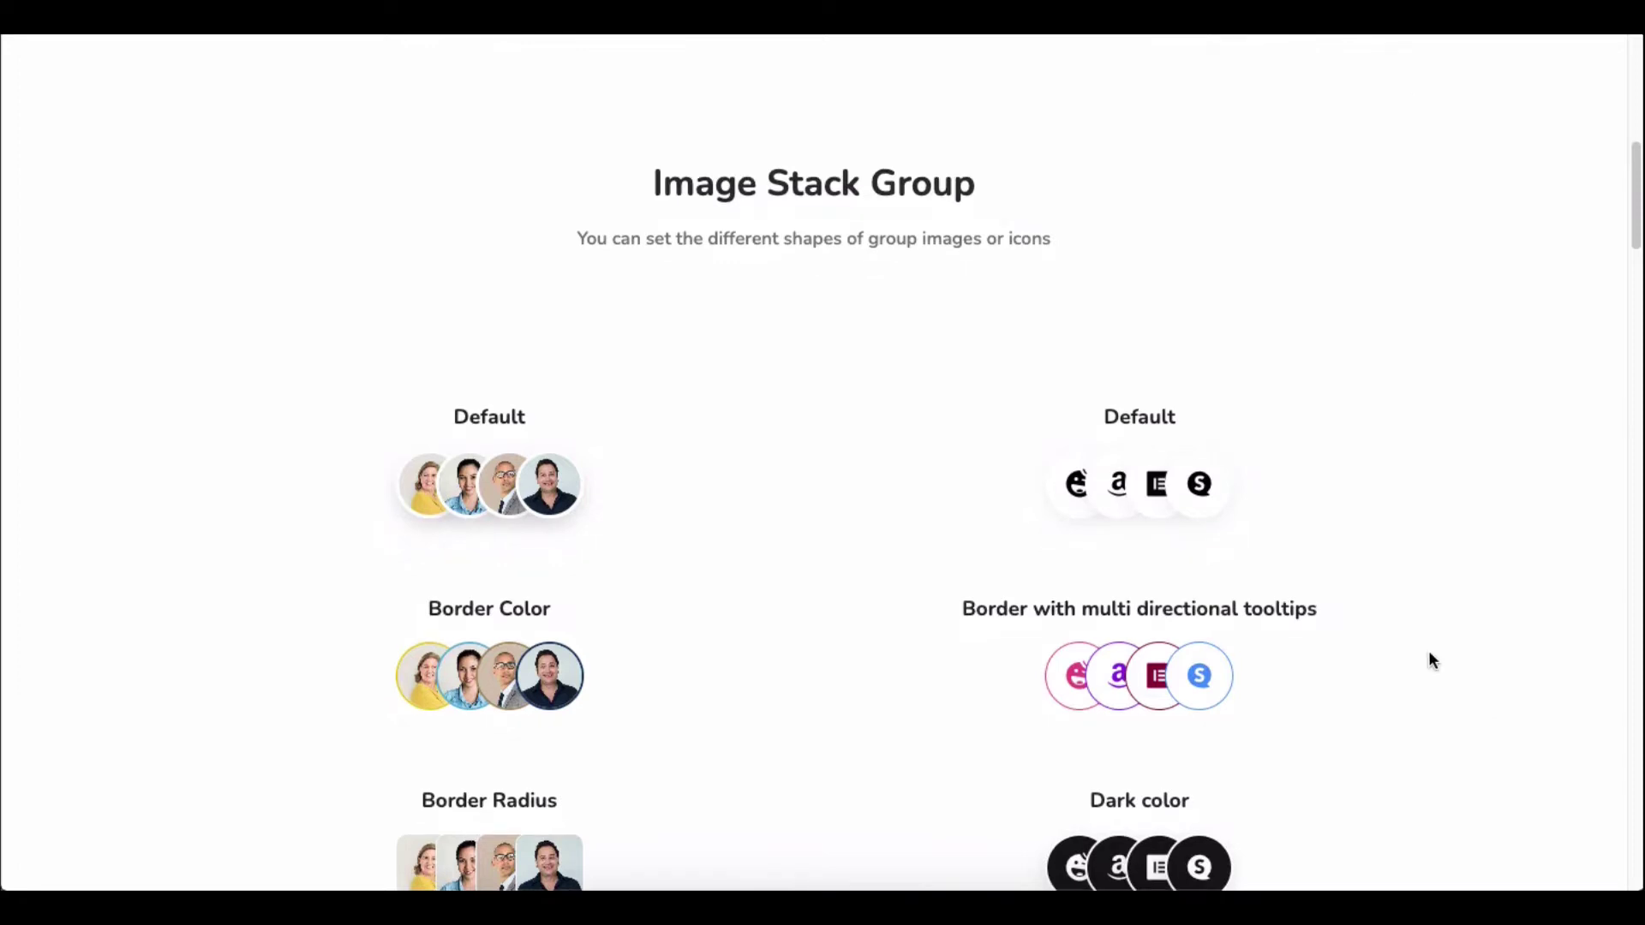
scroll(1429, 660, up, 10)
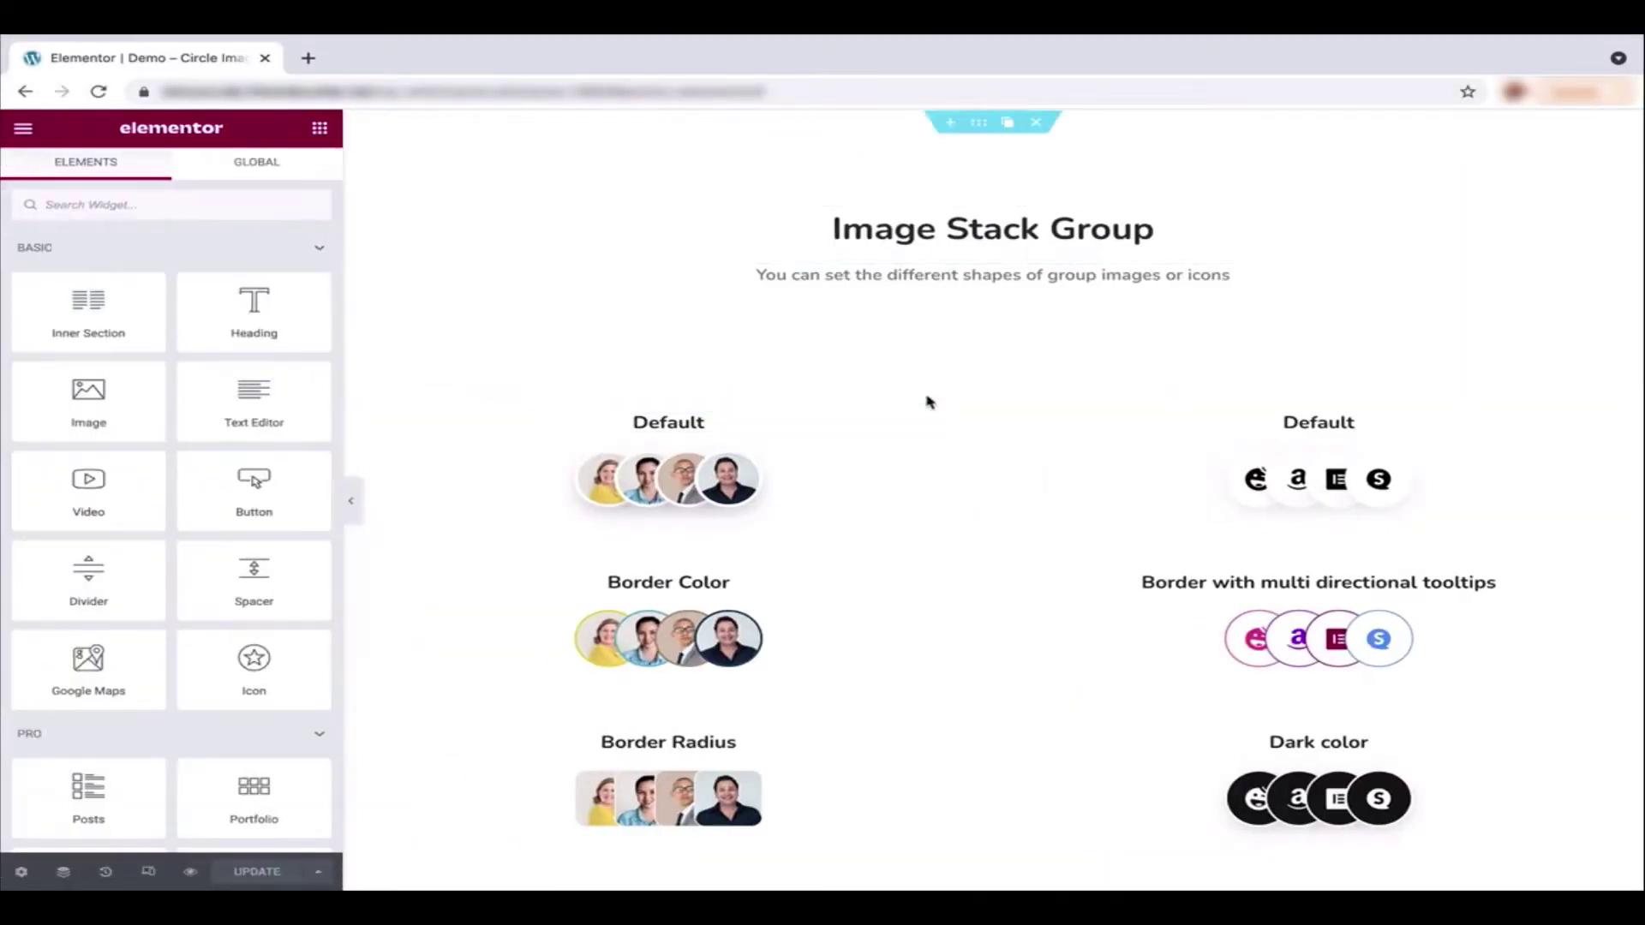
Step: Add a 50/50 section above the Default examples and drop Image Stack Group into its left column
click(953, 407)
click(937, 492)
click(808, 540)
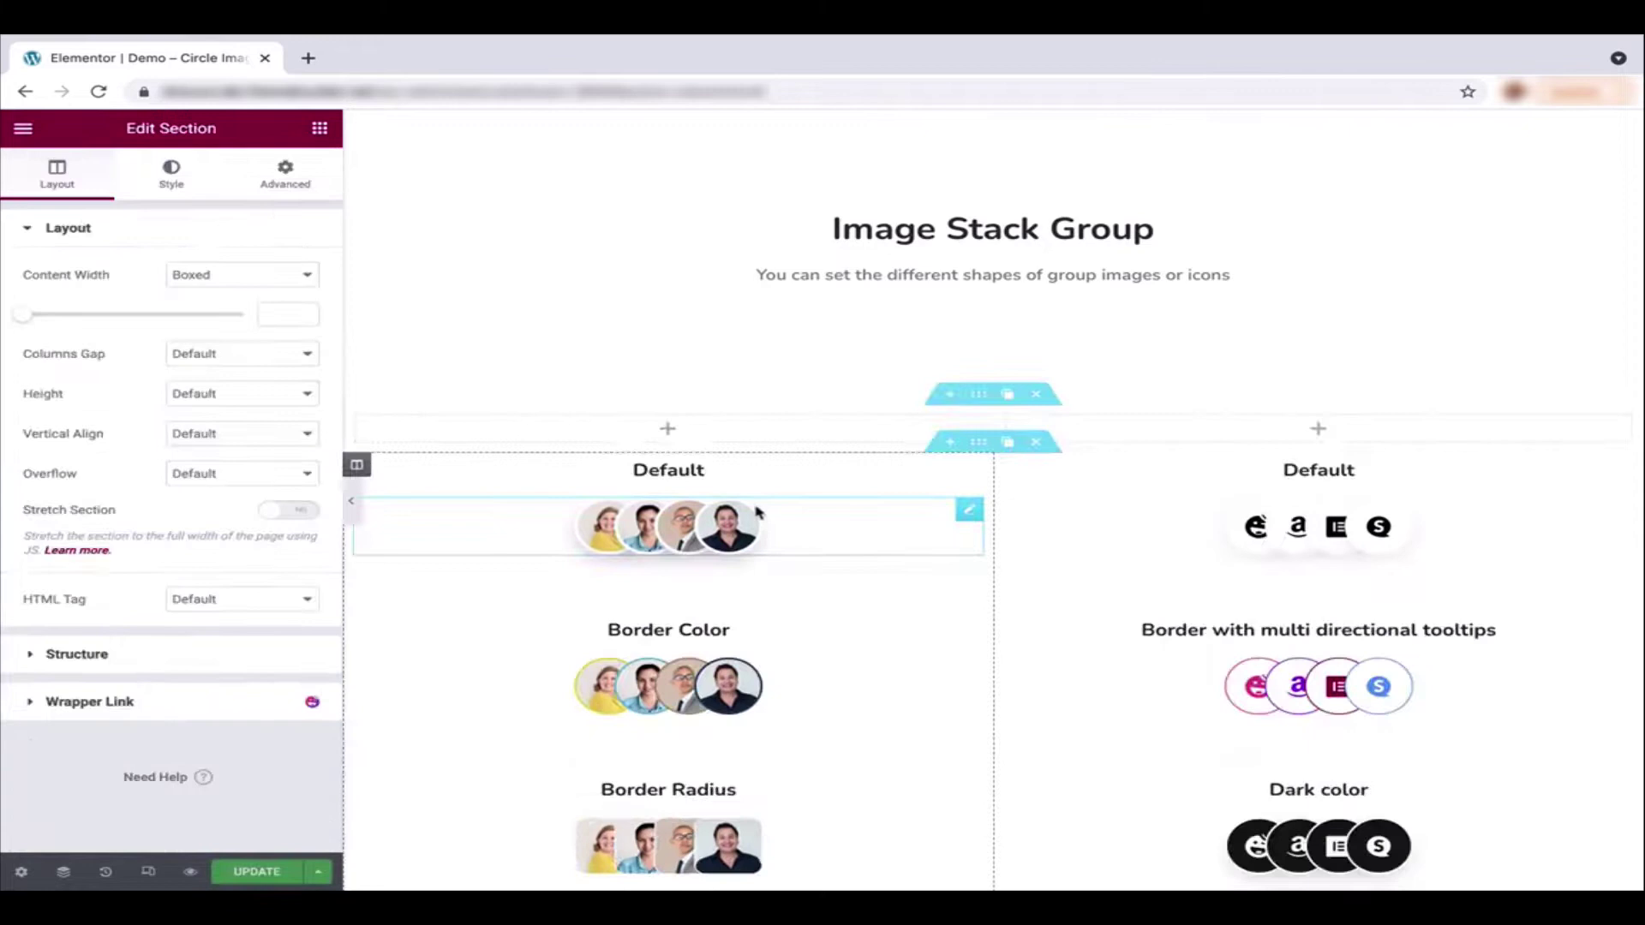
click(320, 128)
text(image st)
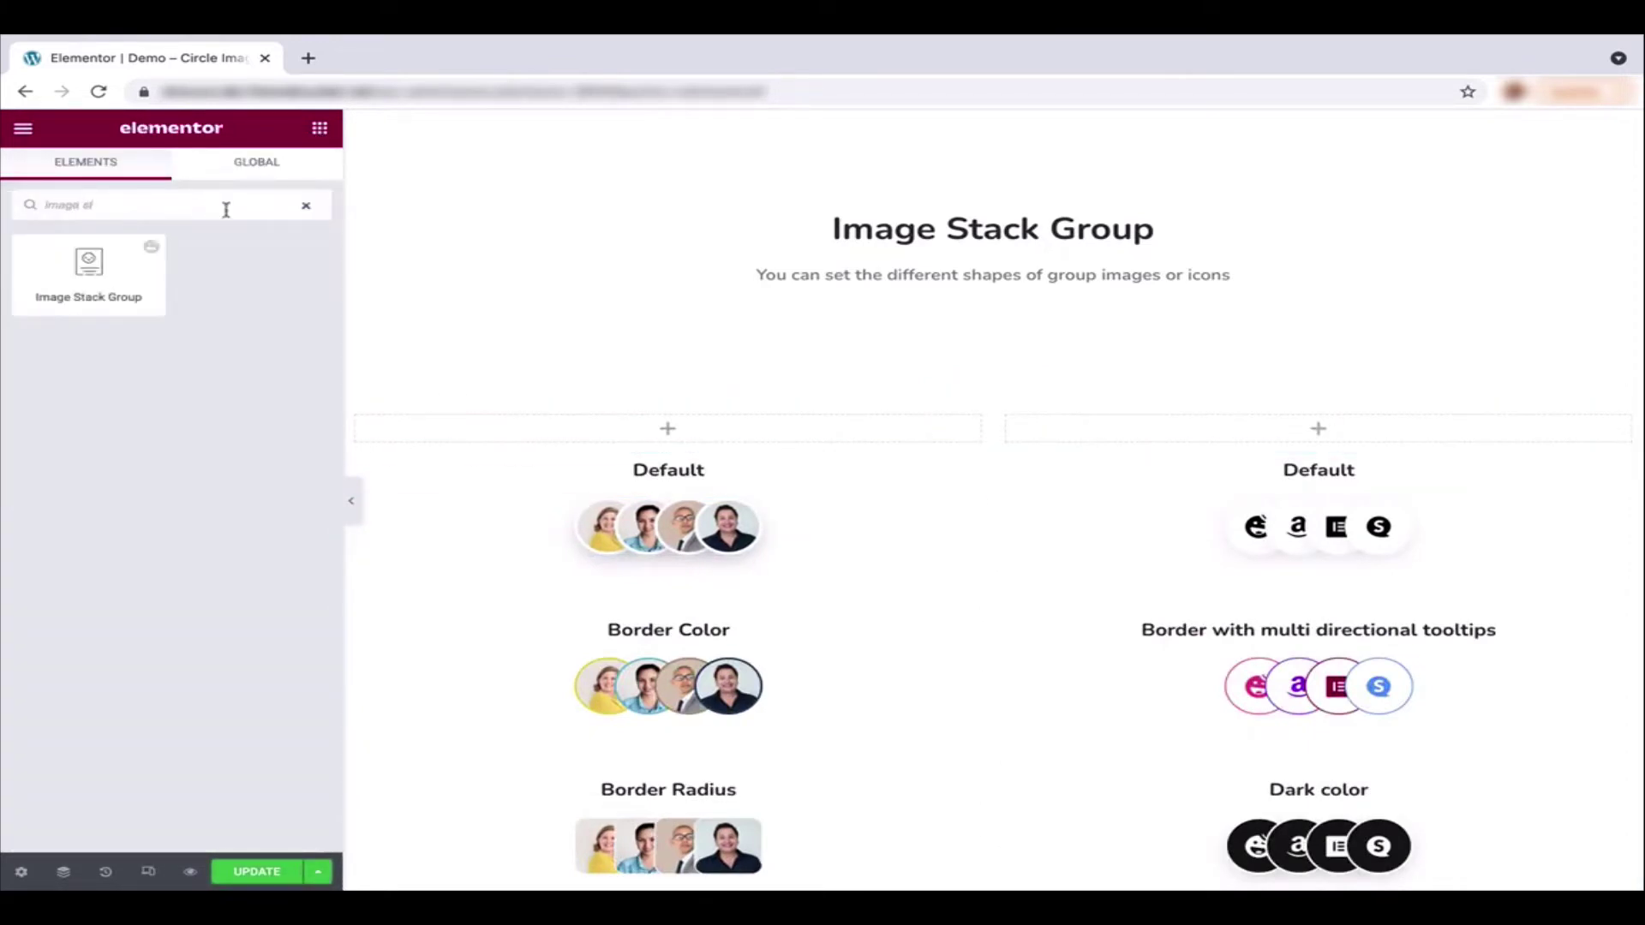
drag(88, 270, 714, 420)
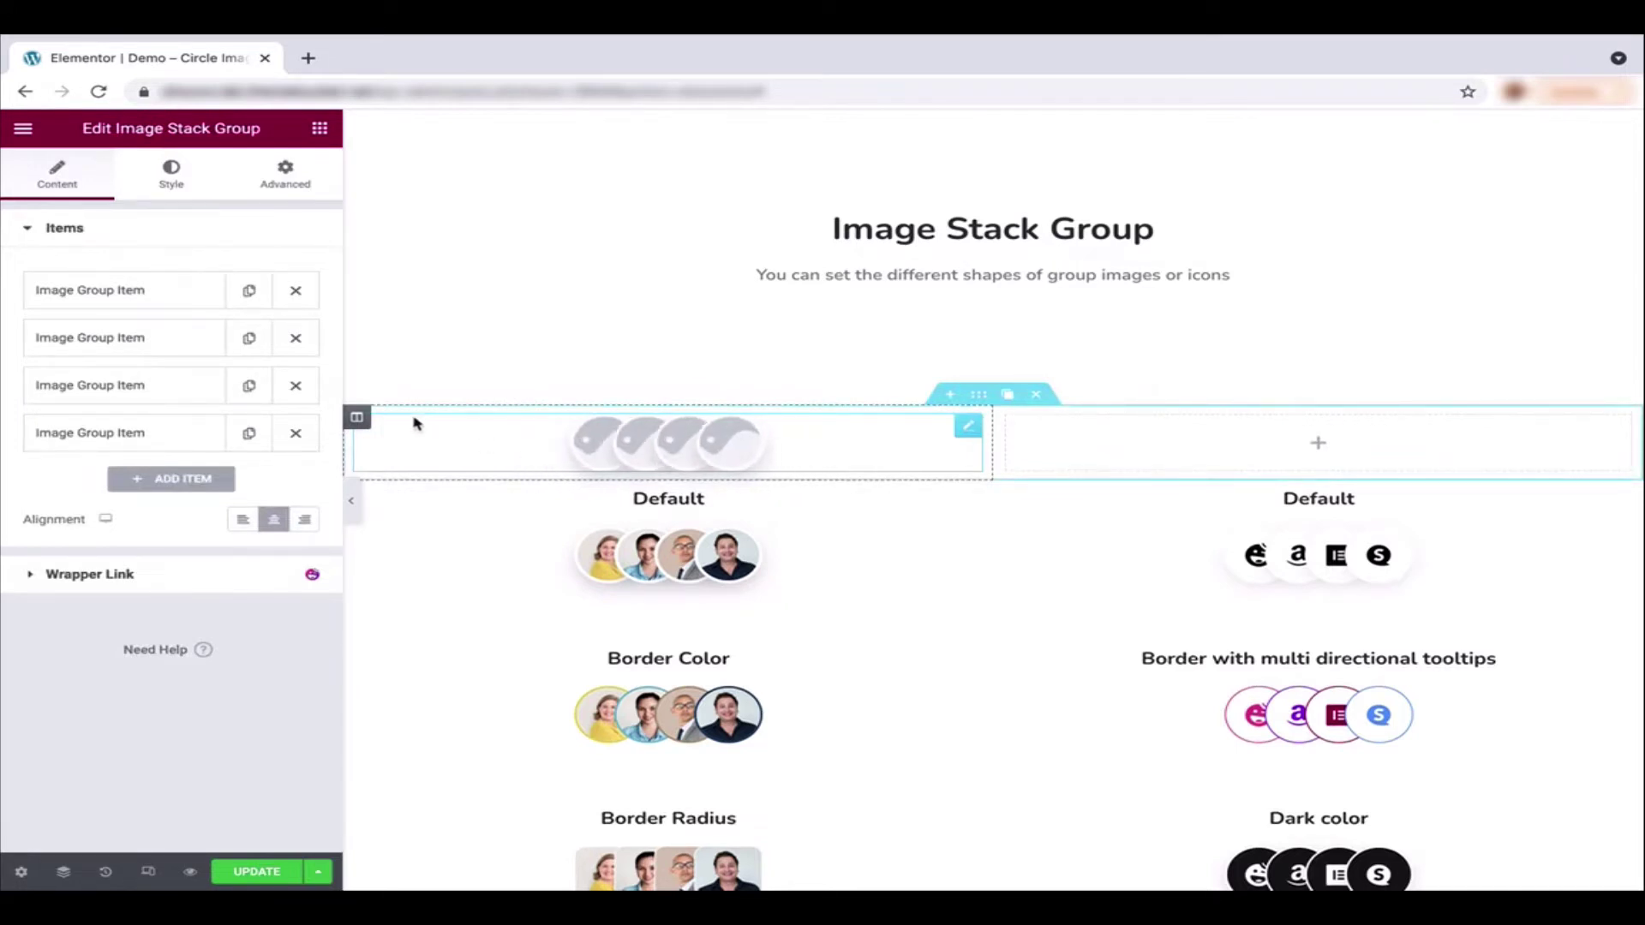
Step: Give the first item the tooltip 'Tooltips title' and a man's portrait photo
click(112, 294)
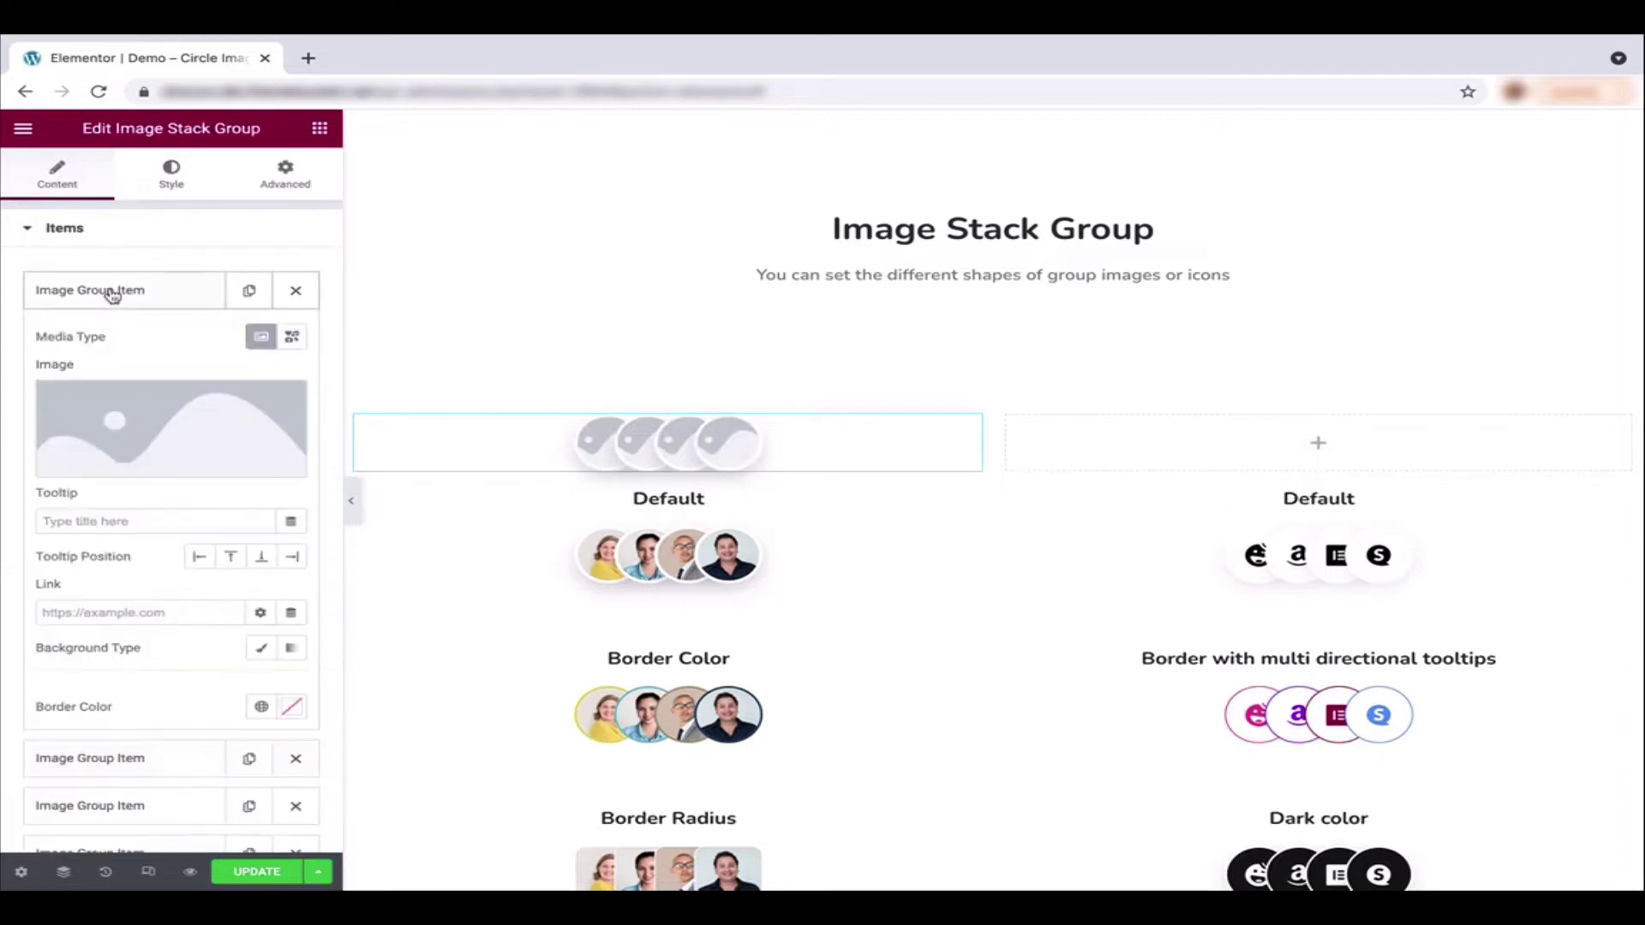
click(117, 521)
text(Tool)
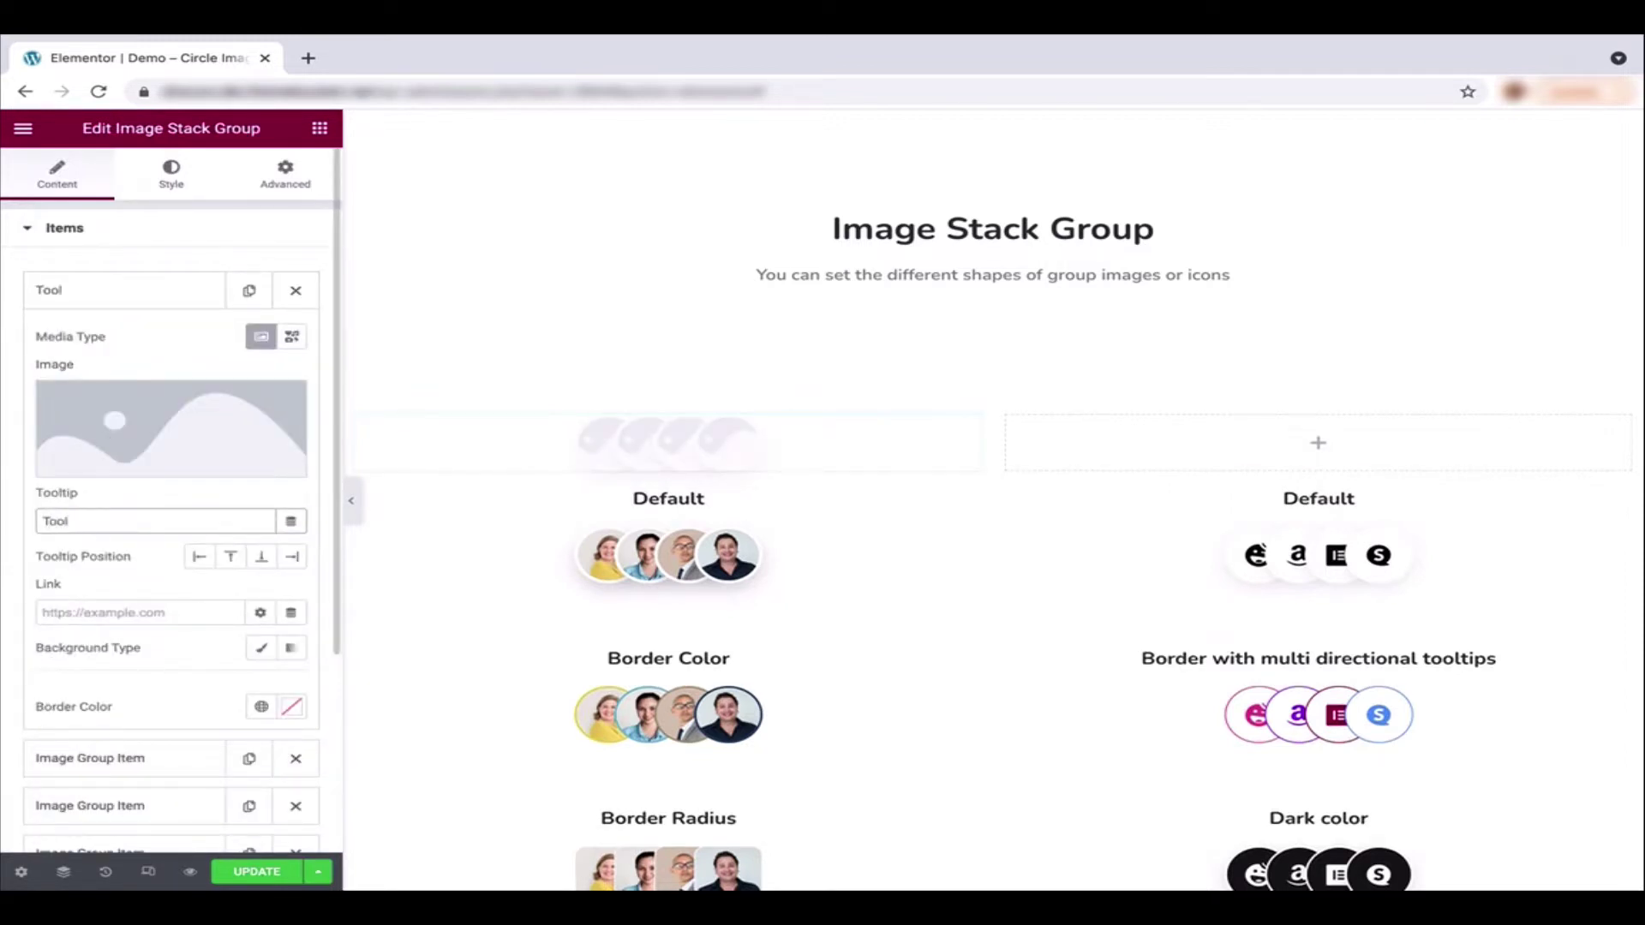
text(tips title)
key(ctrl+a)
key(ctrl+c)
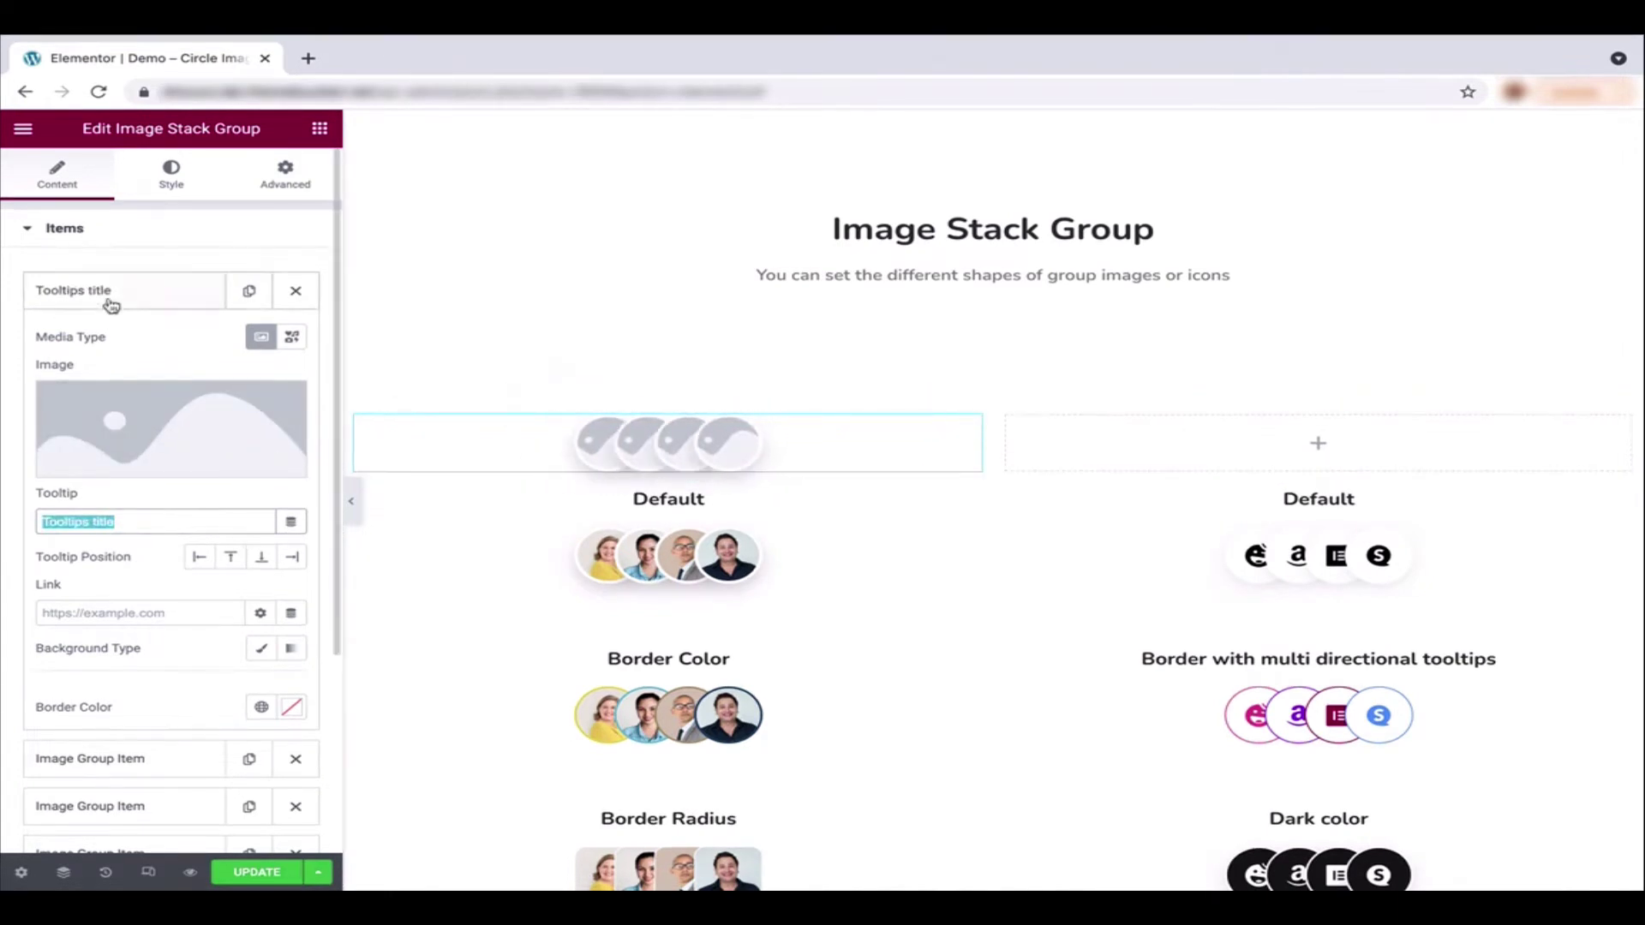
click(134, 413)
click(478, 360)
click(1535, 834)
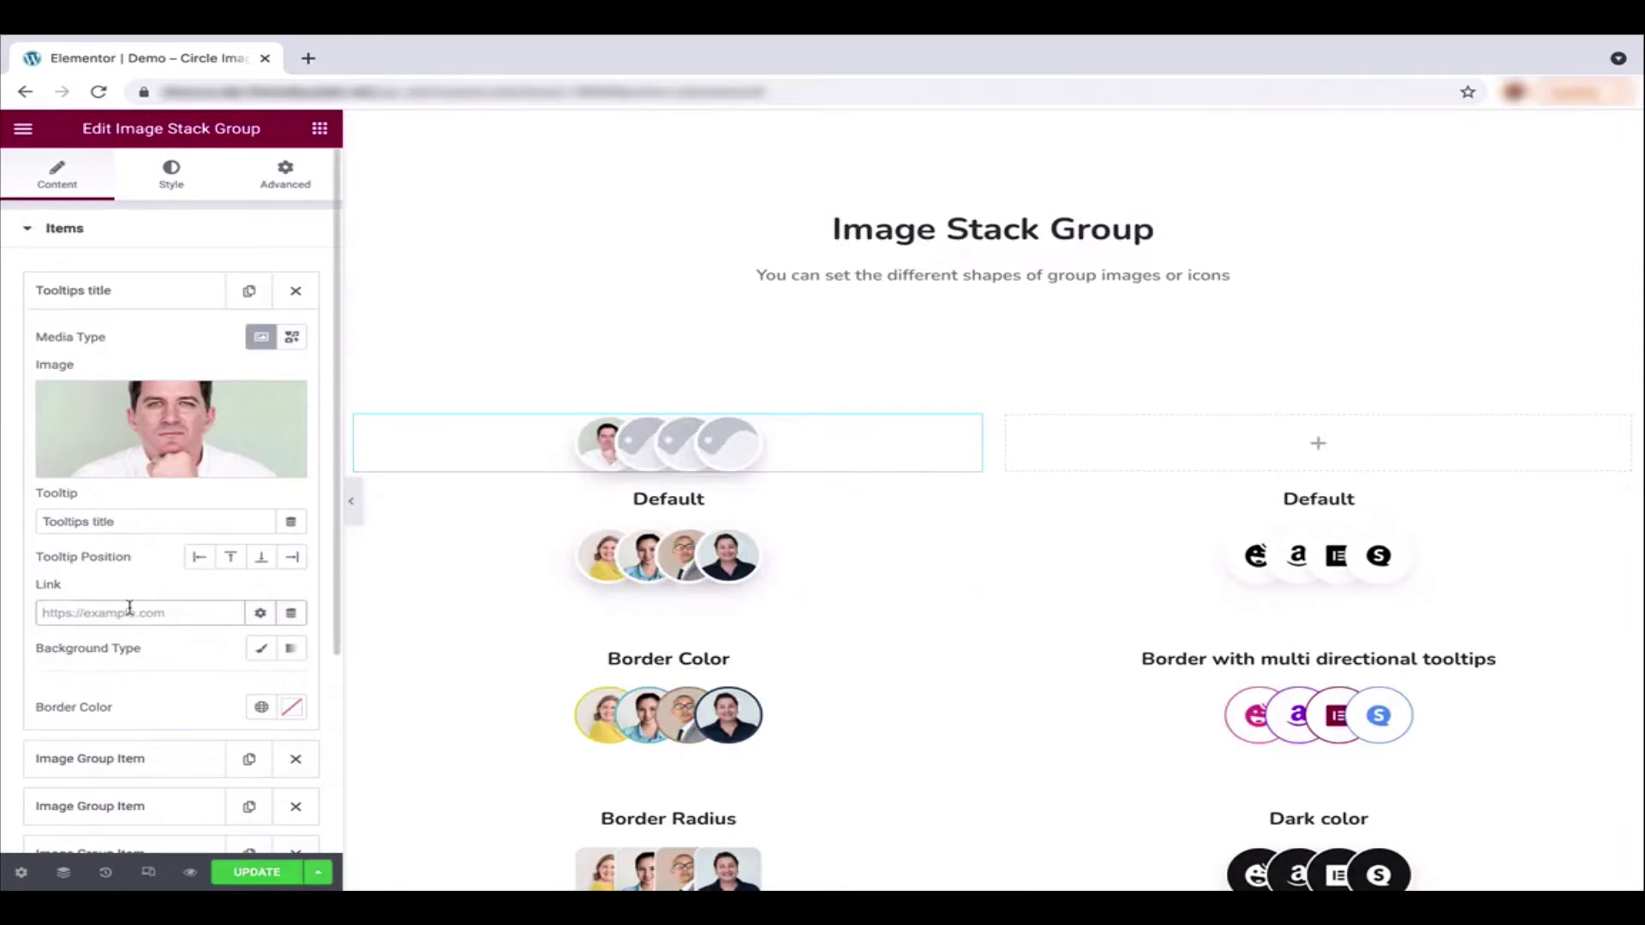
Step: Give the second item another man's photo and paste 'Tooltips title' as its tooltip
click(193, 756)
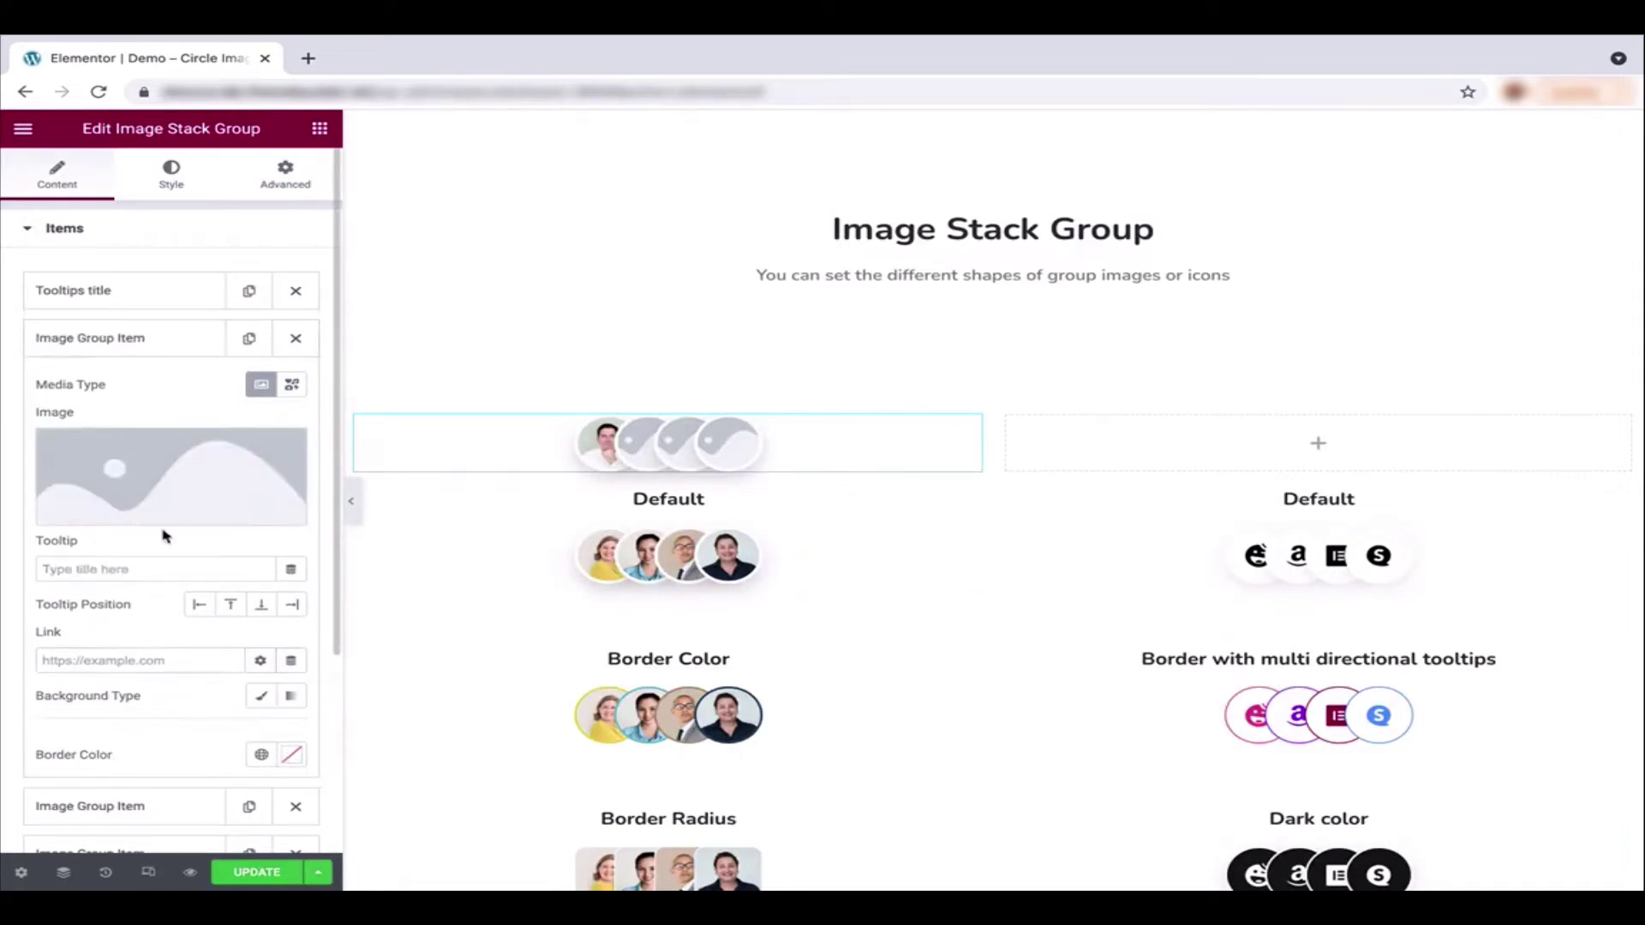
click(173, 463)
click(650, 360)
click(1508, 847)
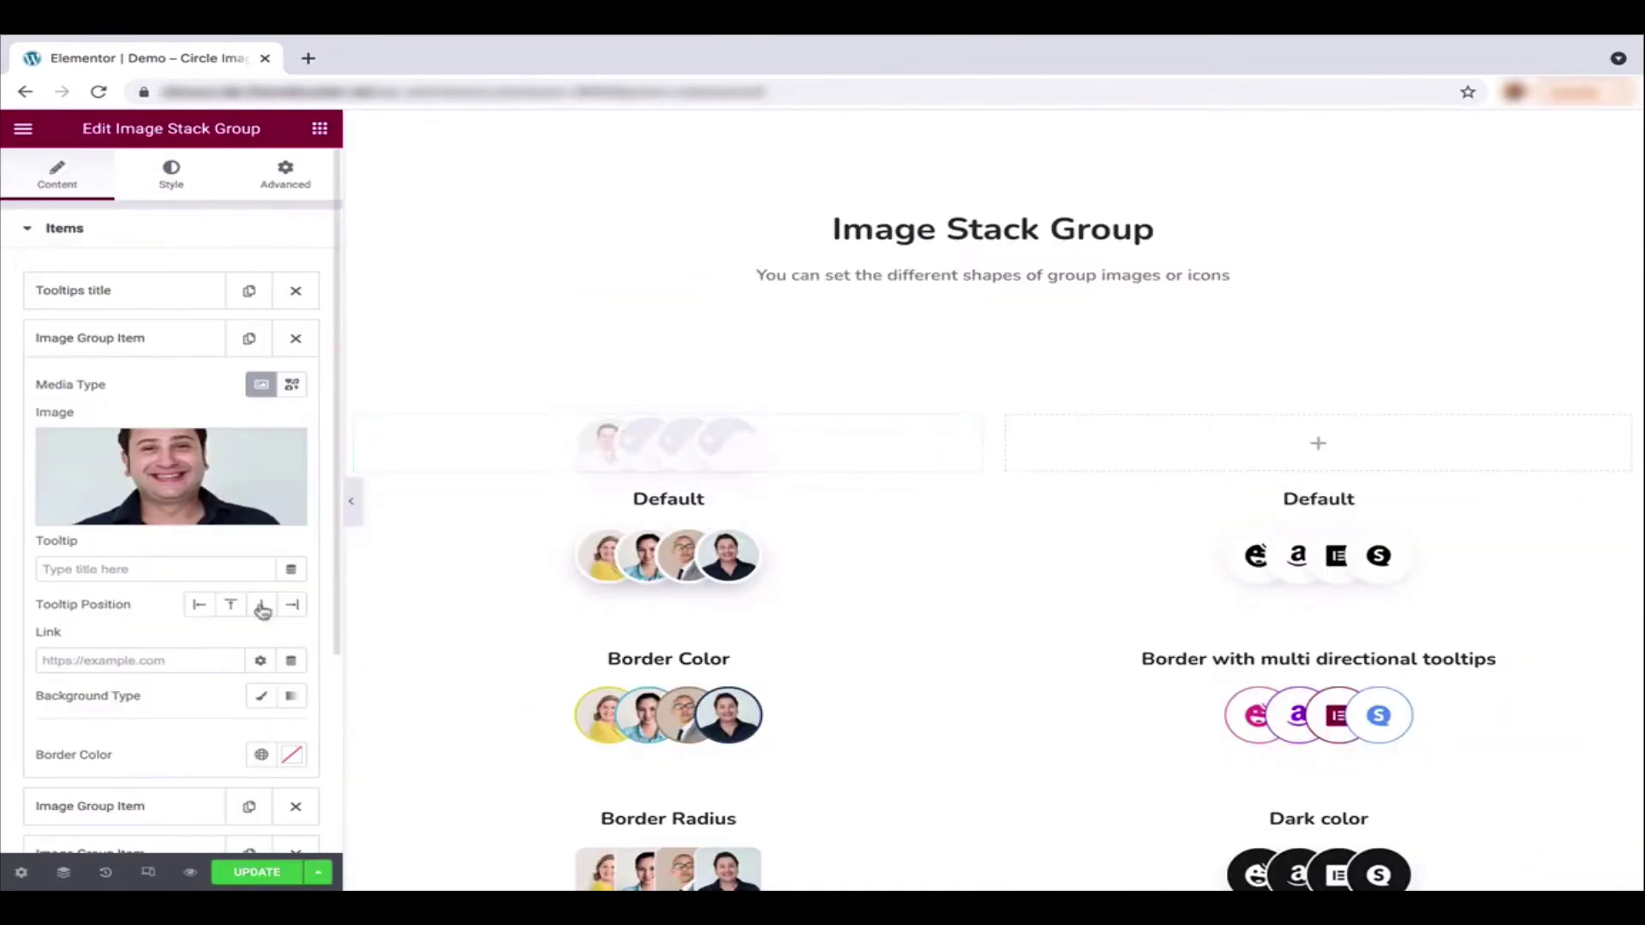
click(214, 568)
key(ctrl+v)
Step: Give the third item the blonde woman's photo from the Media Library
click(127, 806)
click(214, 527)
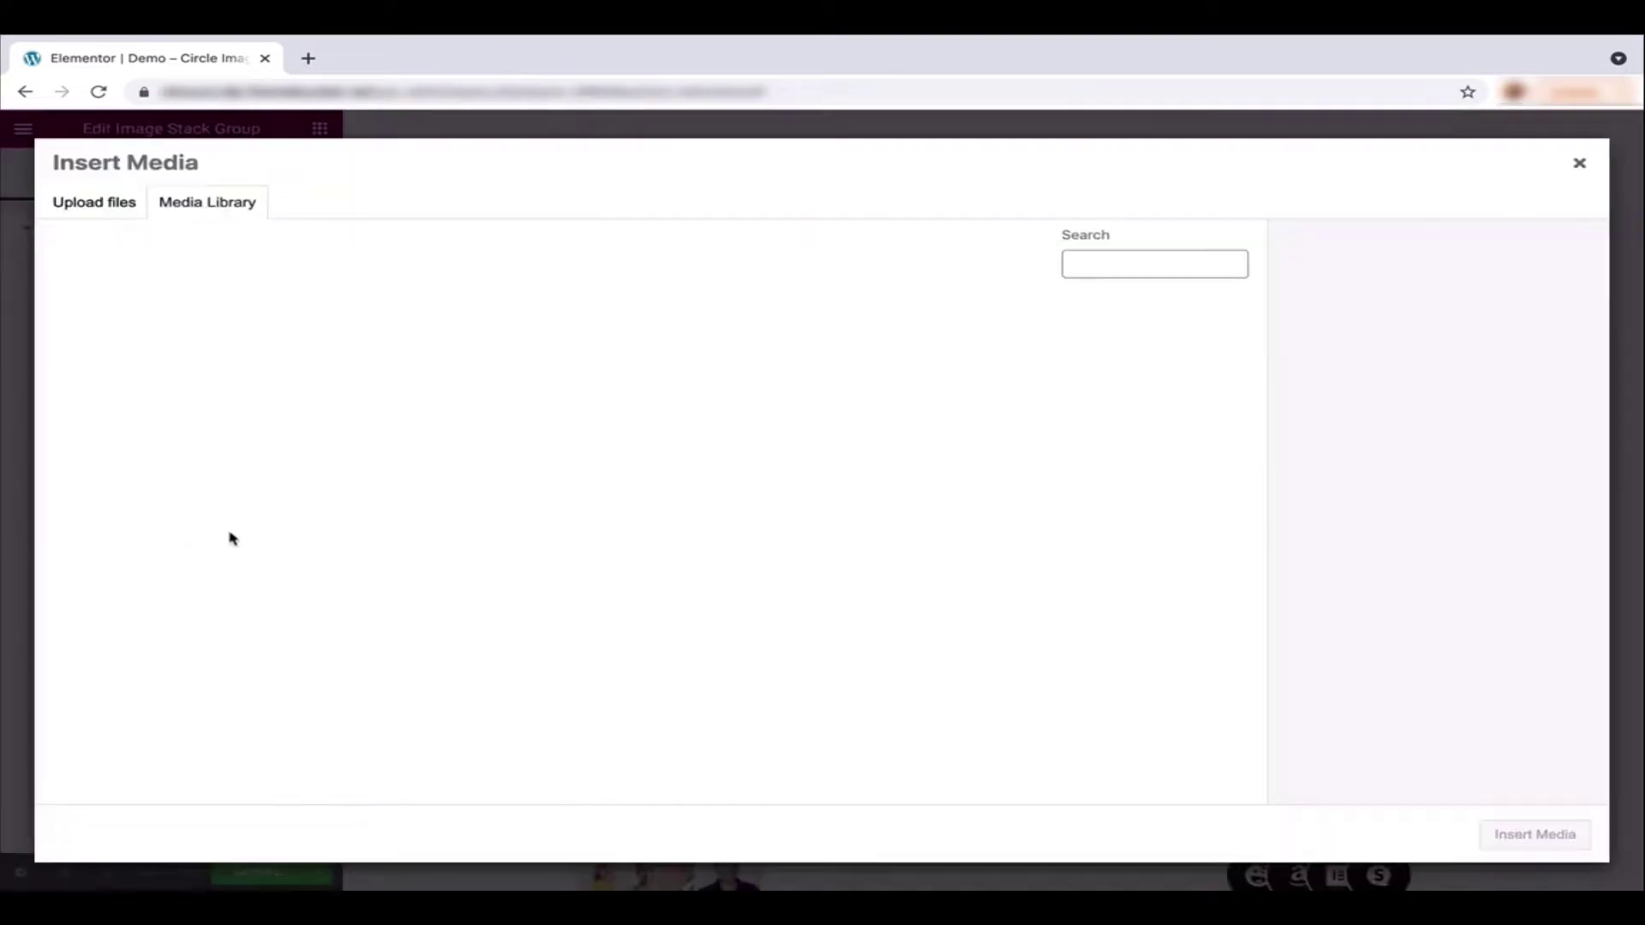
click(1172, 359)
click(1535, 834)
Step: Give the fourth item the pink-background woman's photo; paste 'Tooltips title' into the fourth and third tooltips
click(30, 390)
click(63, 433)
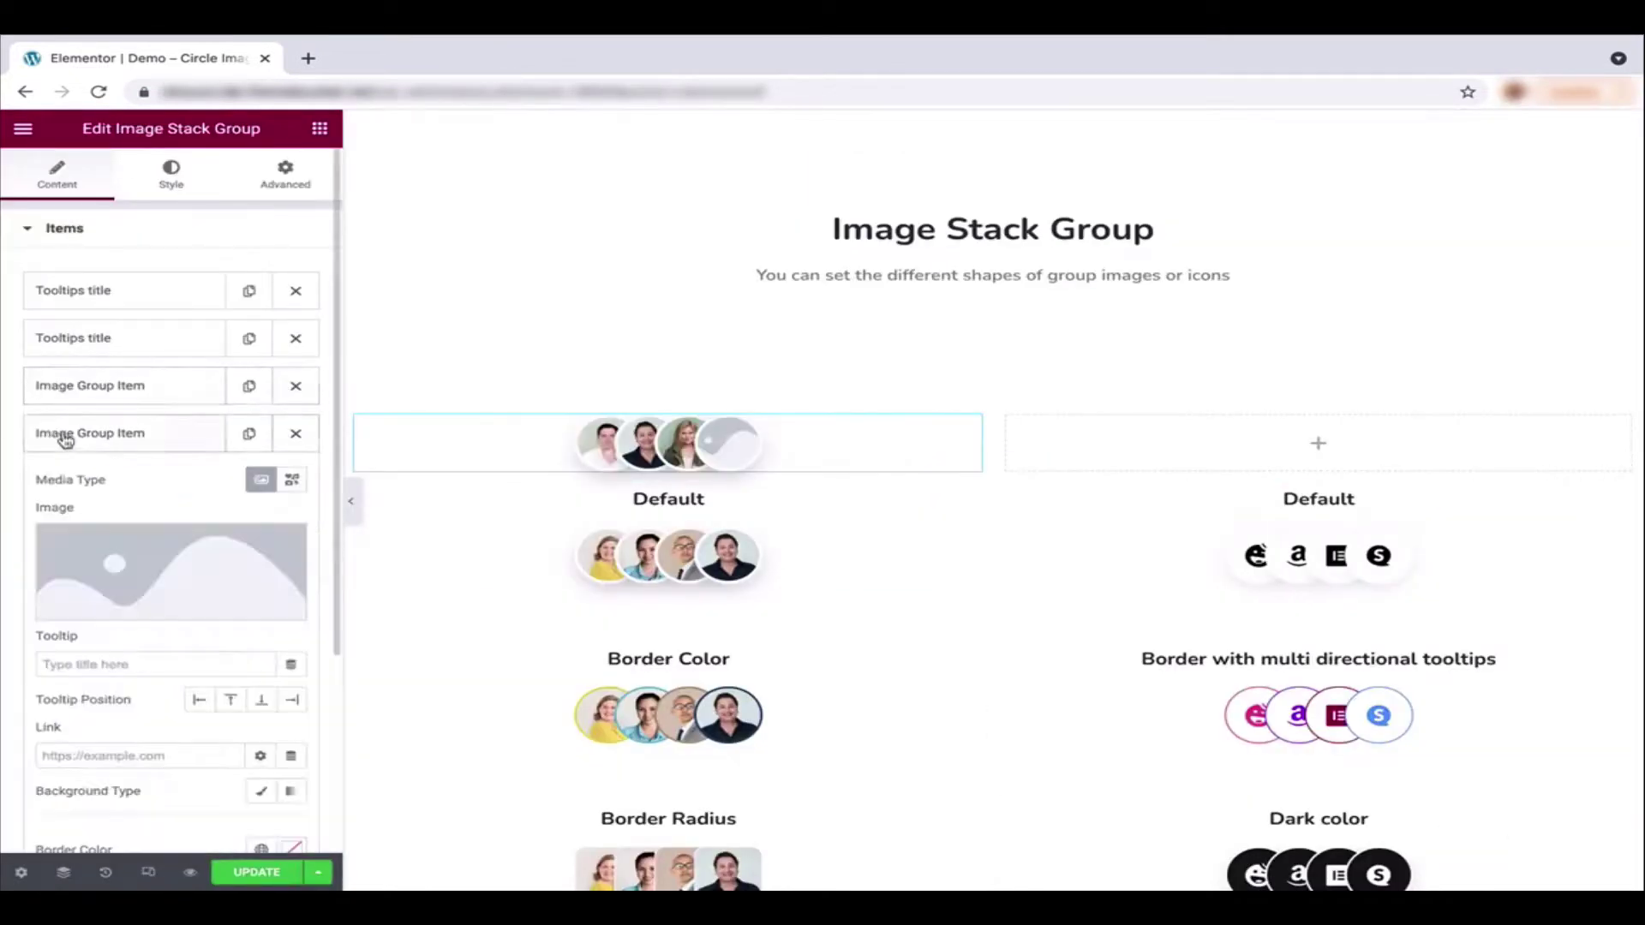
click(171, 557)
click(303, 506)
click(1531, 835)
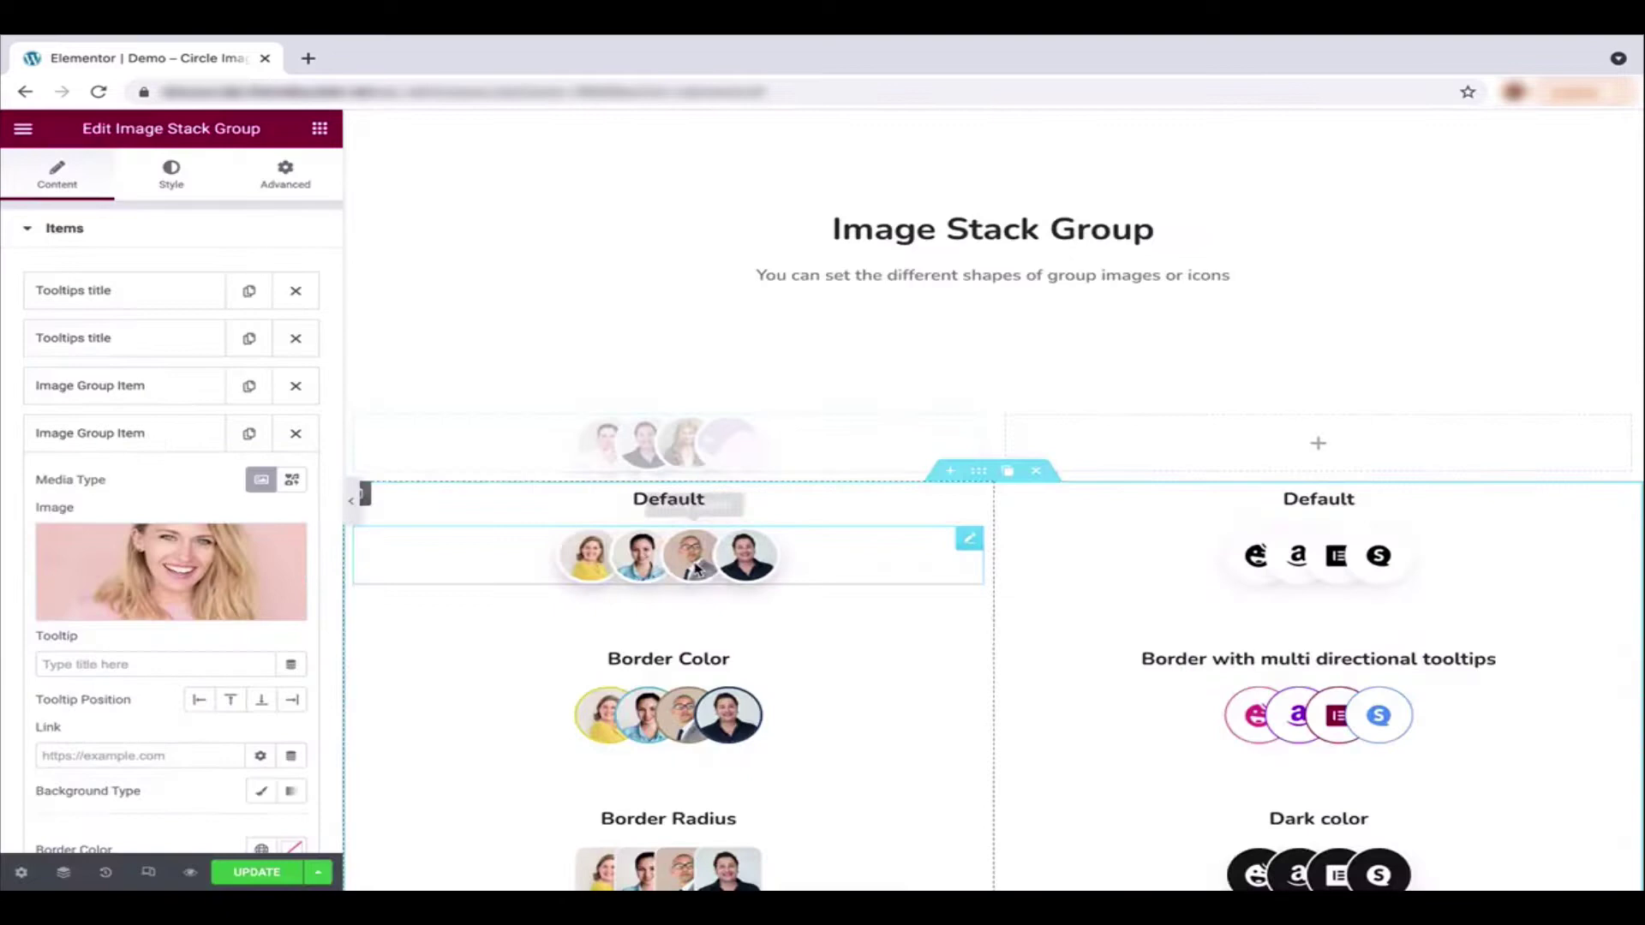
click(88, 665)
text(Tooltips title)
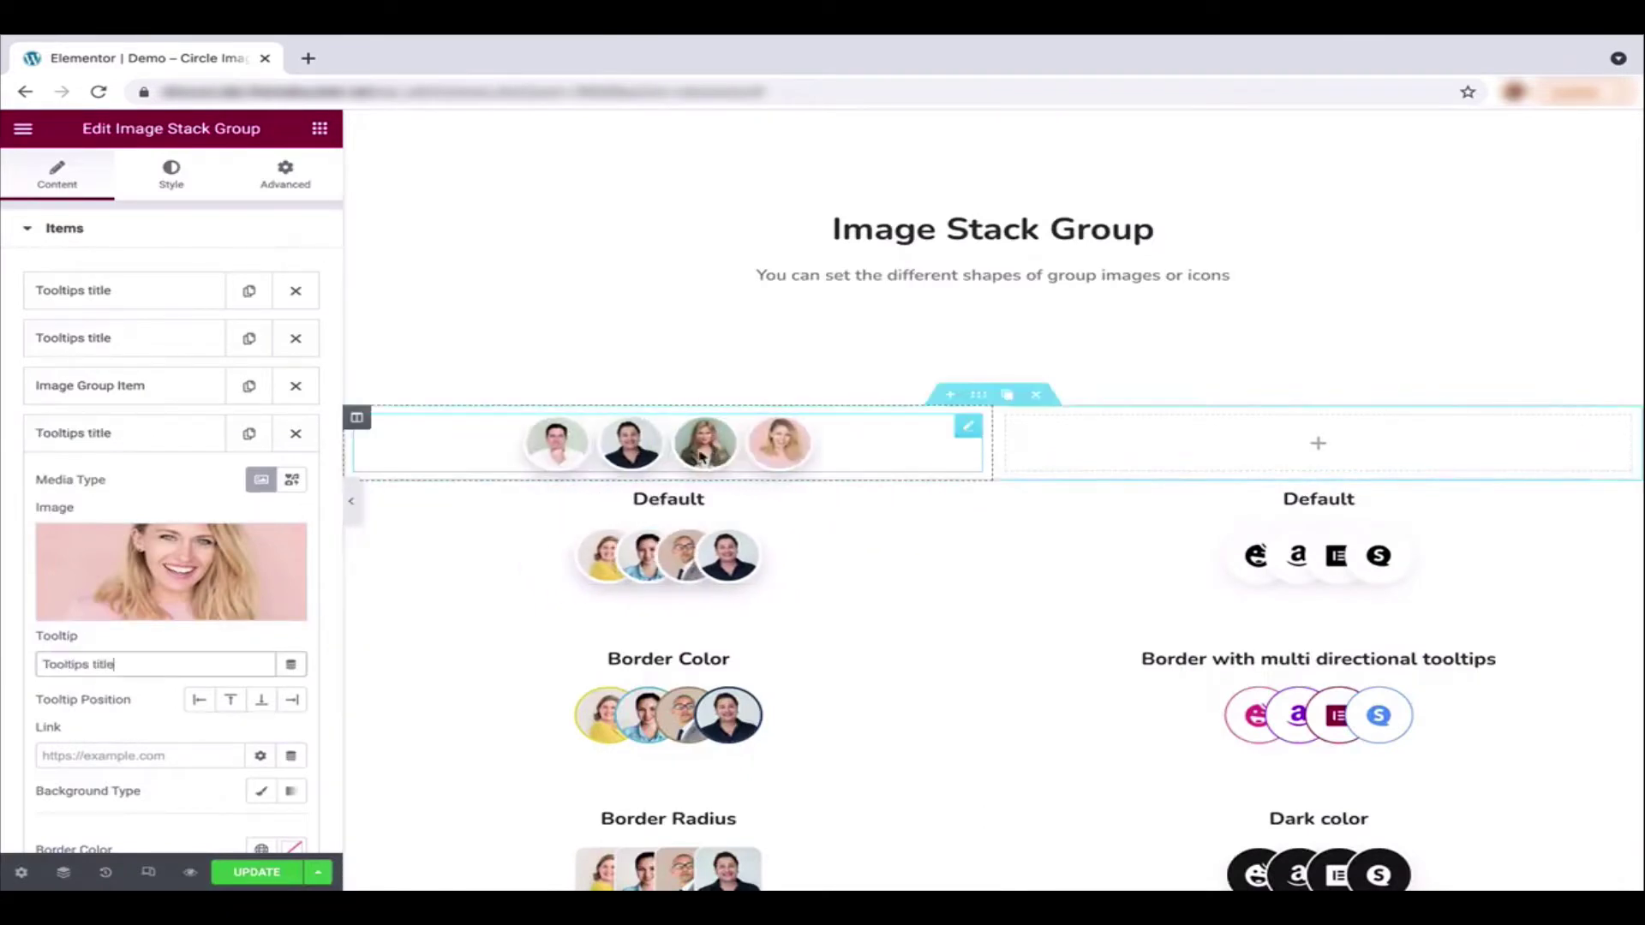
click(143, 388)
click(99, 616)
text(Tooltips title)
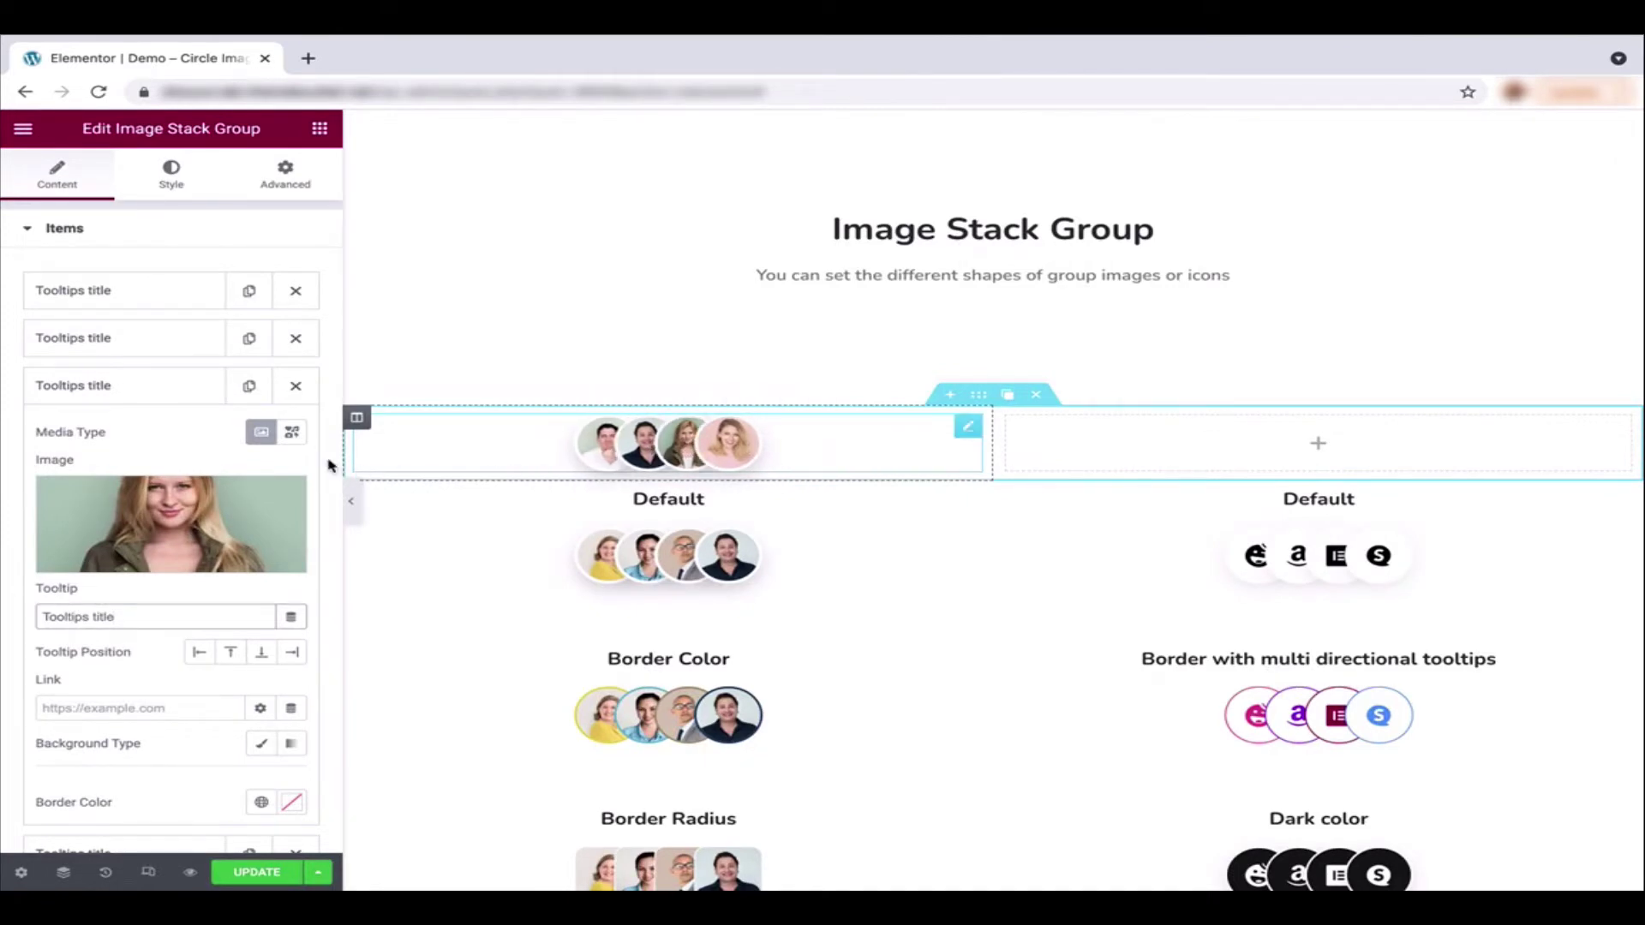
Step: Try Left and Right alignment, then leave the photo stack centred
scroll(171, 480, down, 3)
click(240, 667)
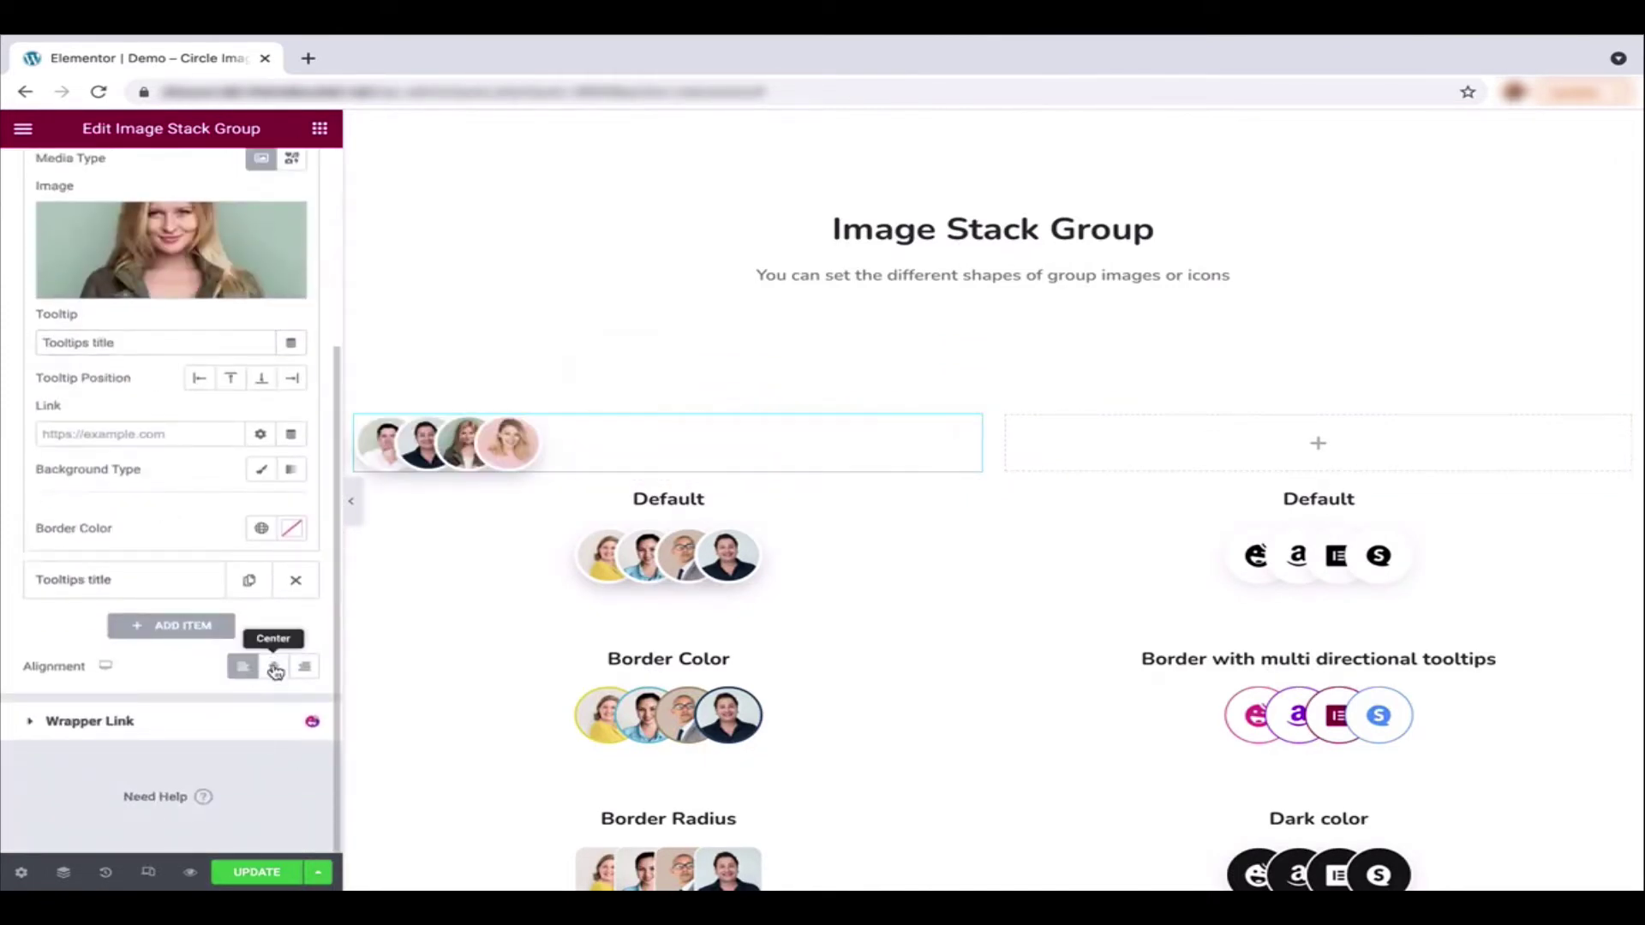
click(274, 669)
click(306, 669)
click(274, 670)
scroll(173, 353, up, 10)
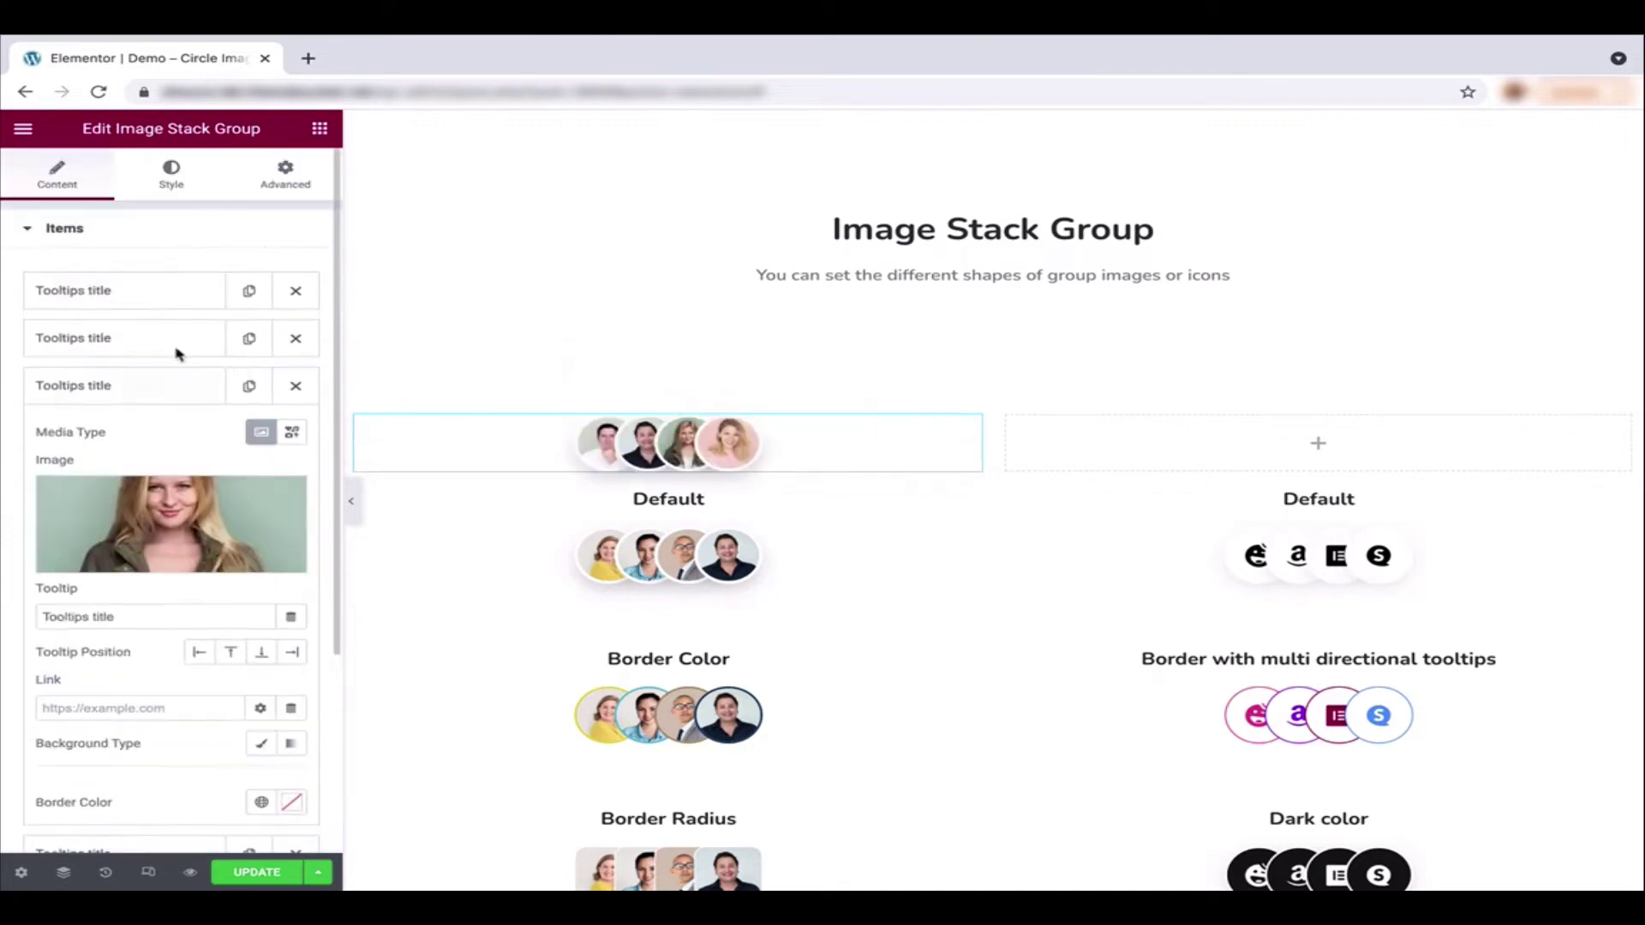
Step: Set Item Size 65, Spacing 10 and a 3 px border width for the photos
click(172, 175)
mouse_move(66, 299)
mouse_down()
mouse_move(101, 298)
mouse_move(55, 297)
mouse_move(75, 298)
mouse_up()
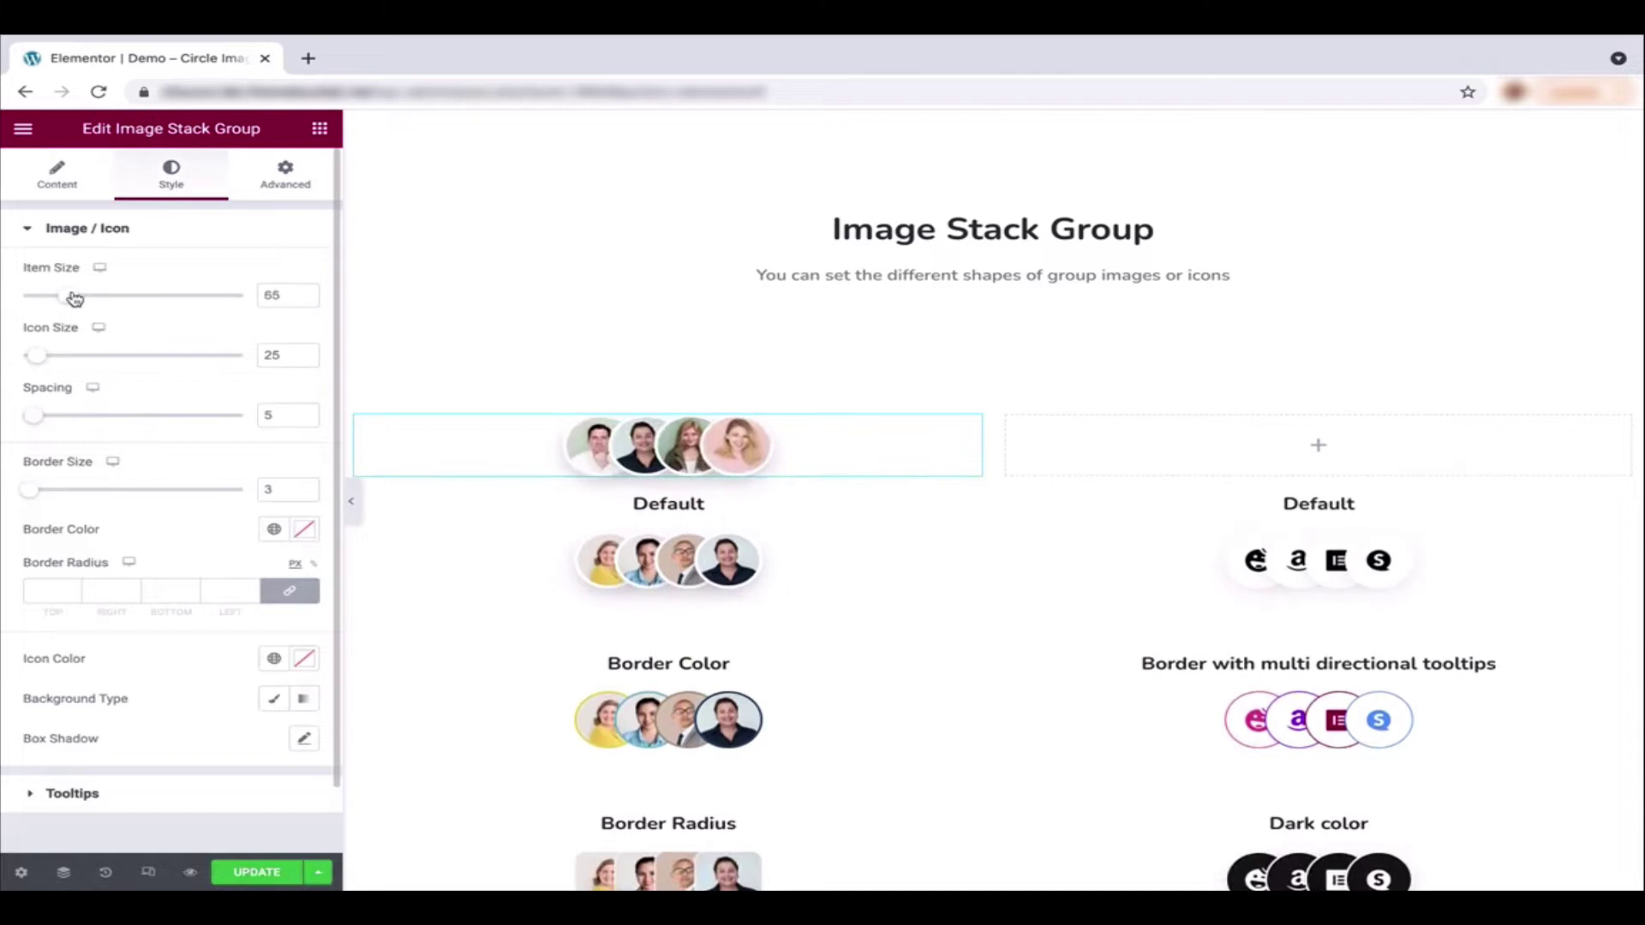
mouse_move(56, 418)
mouse_down()
mouse_move(125, 415)
mouse_move(40, 425)
mouse_up()
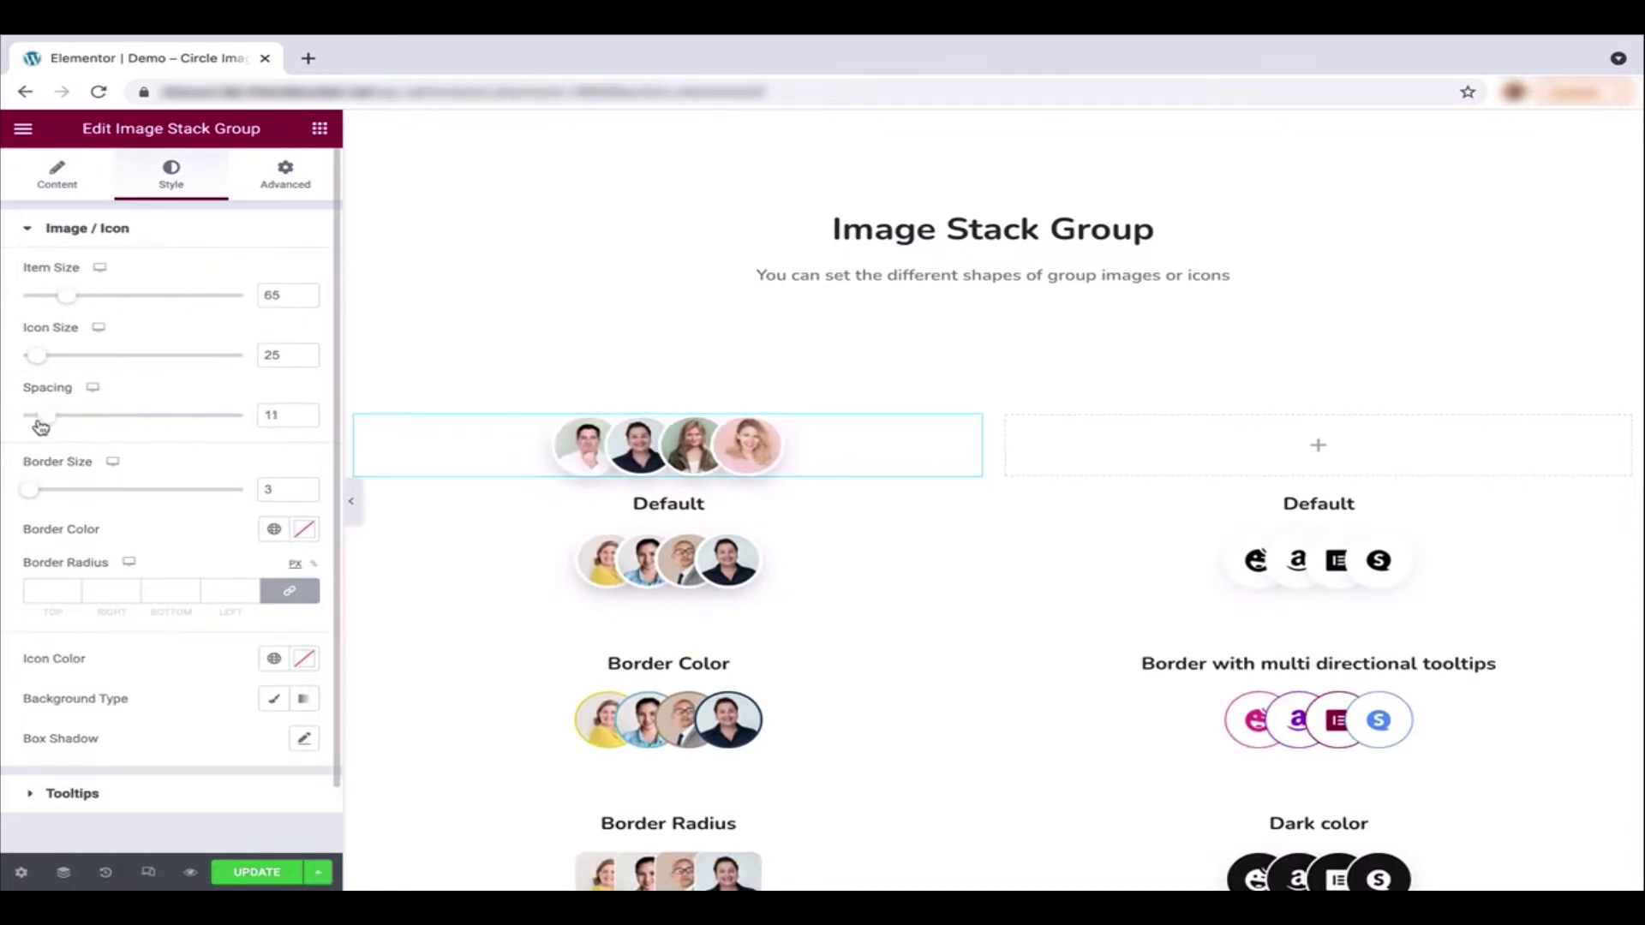
drag(36, 499, 66, 491)
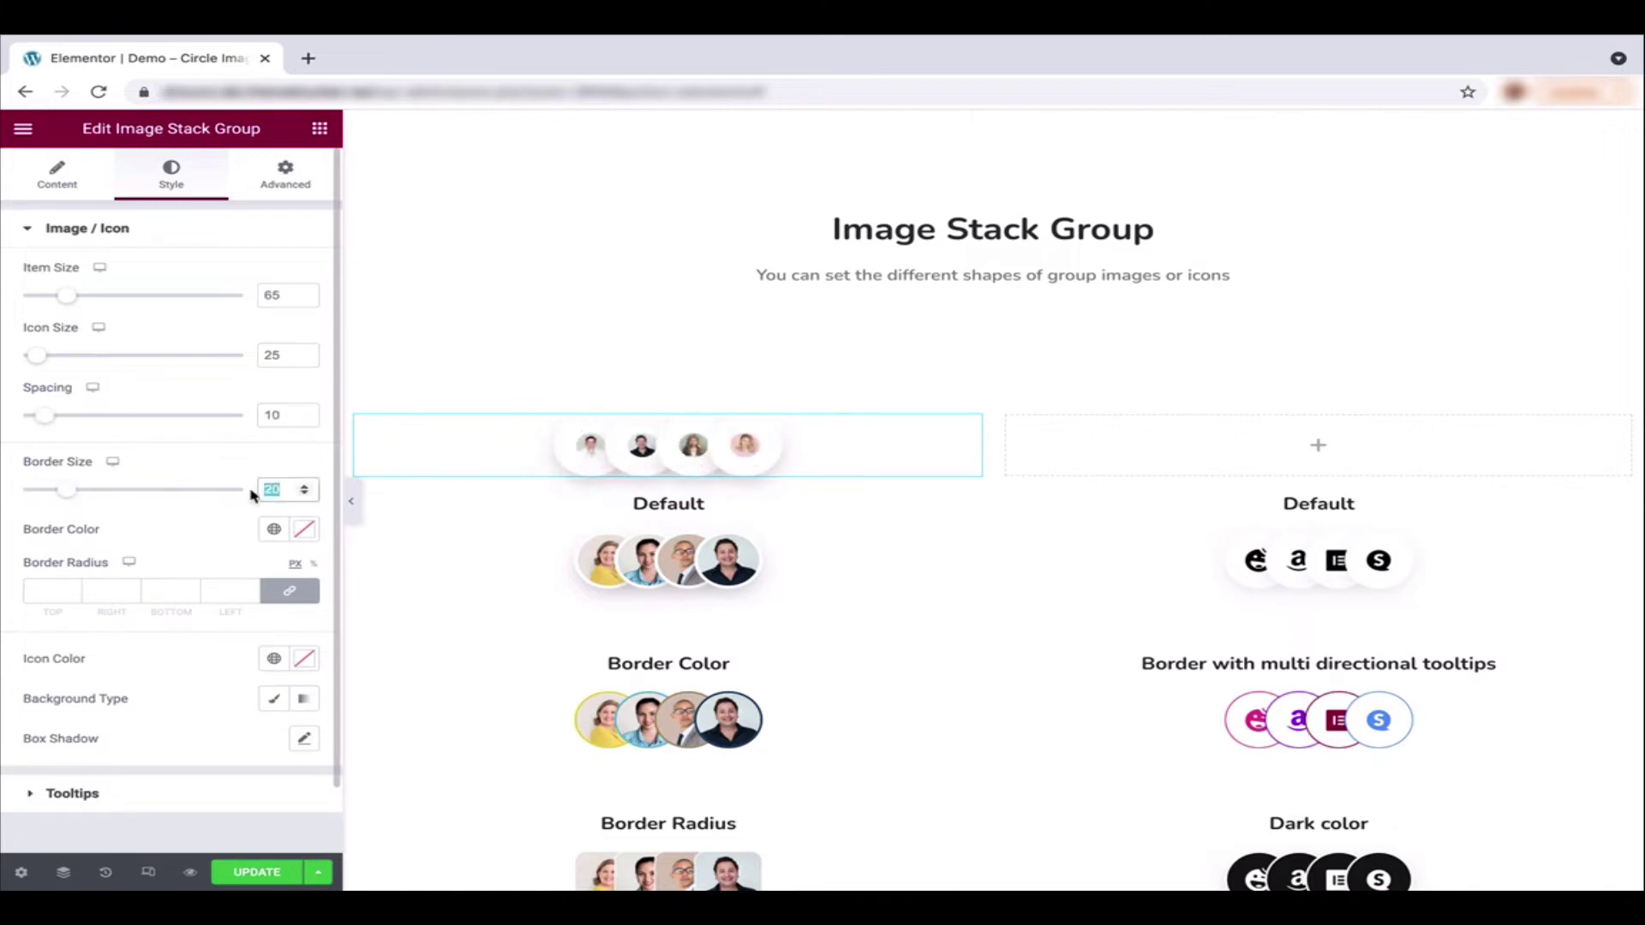
text(3)
Step: Test a red border colour, clear it, and set the border radius to 10
click(308, 534)
click(253, 603)
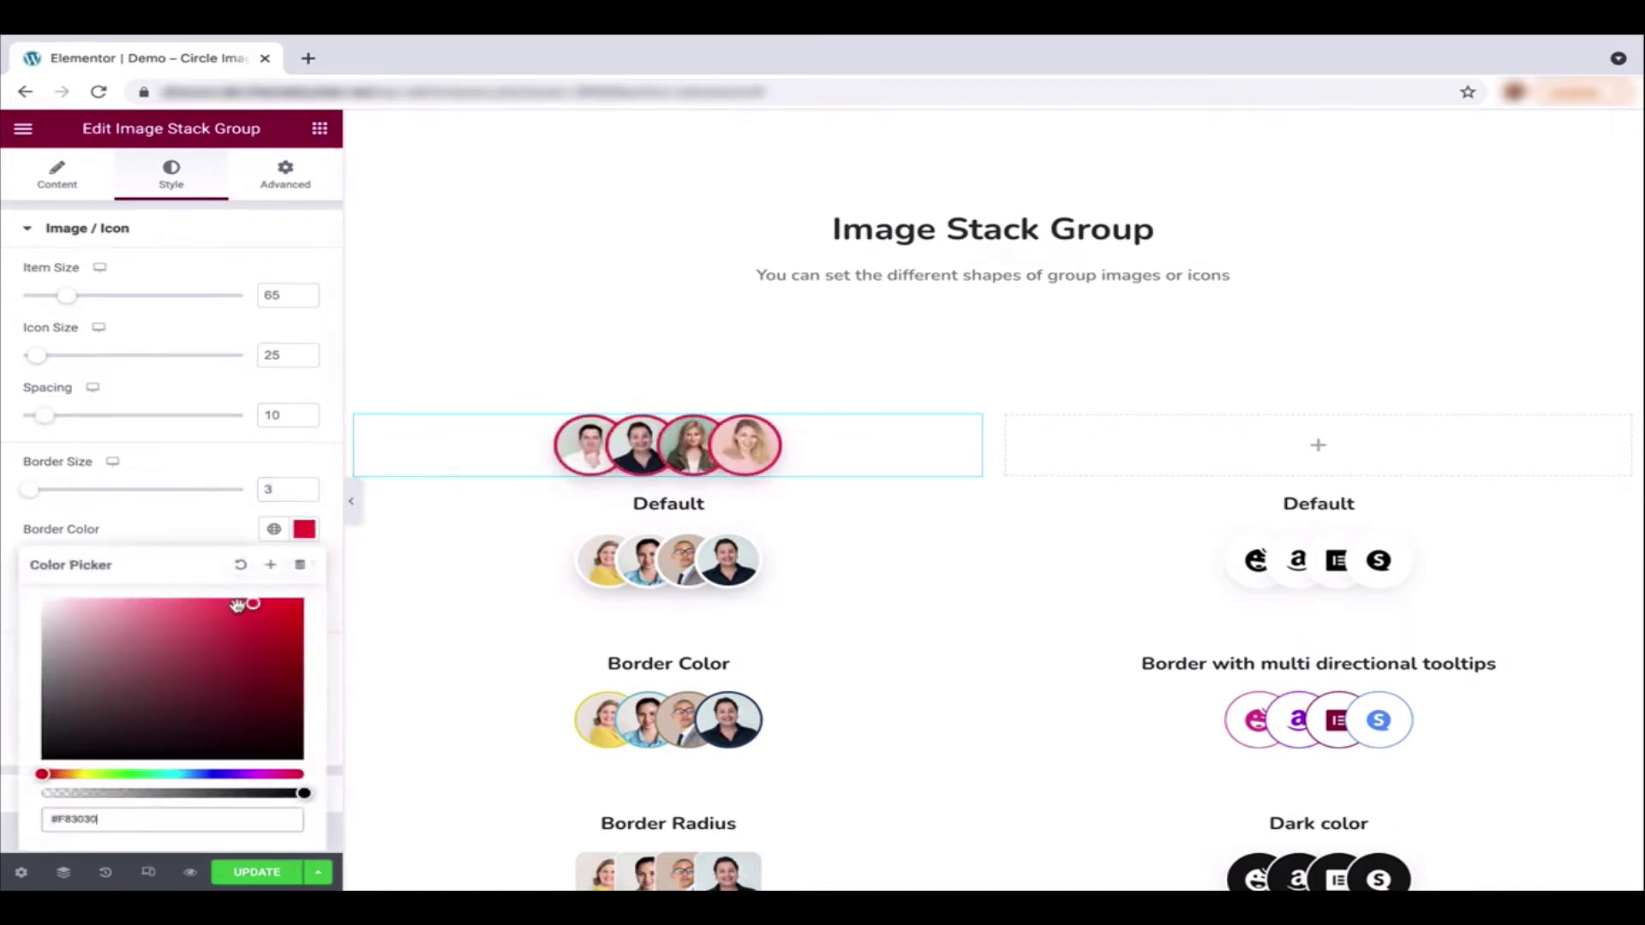
click(241, 564)
click(165, 517)
scroll(155, 540, down, 1)
click(155, 537)
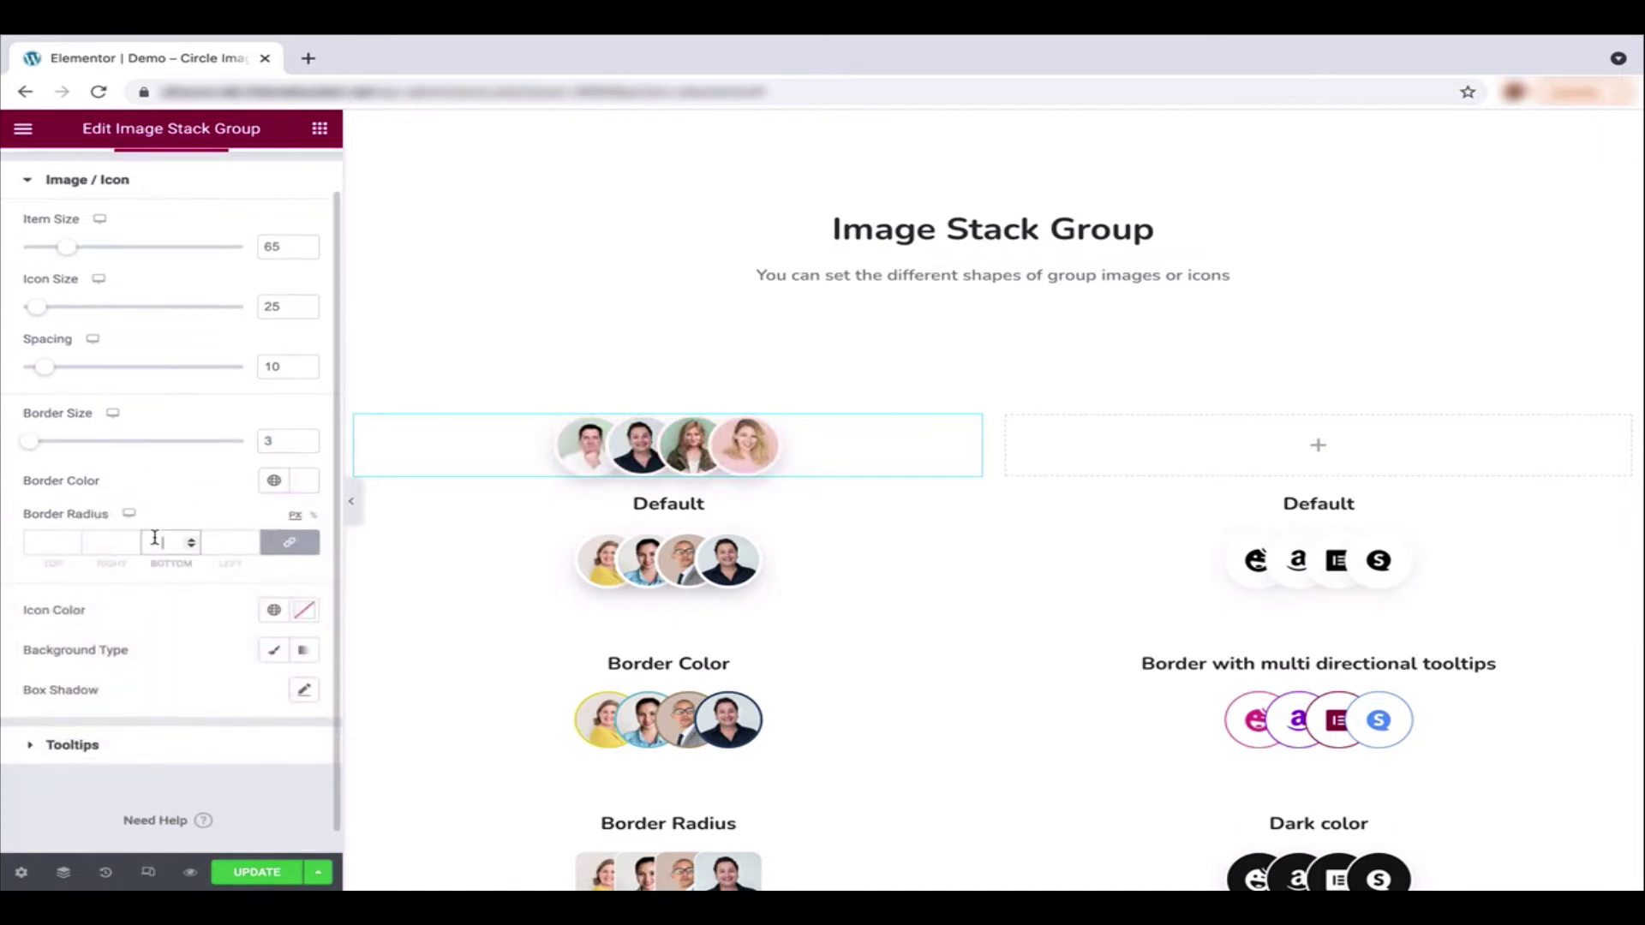
text(10)
Step: Give the tooltips a #2451EF blue background colour
click(47, 752)
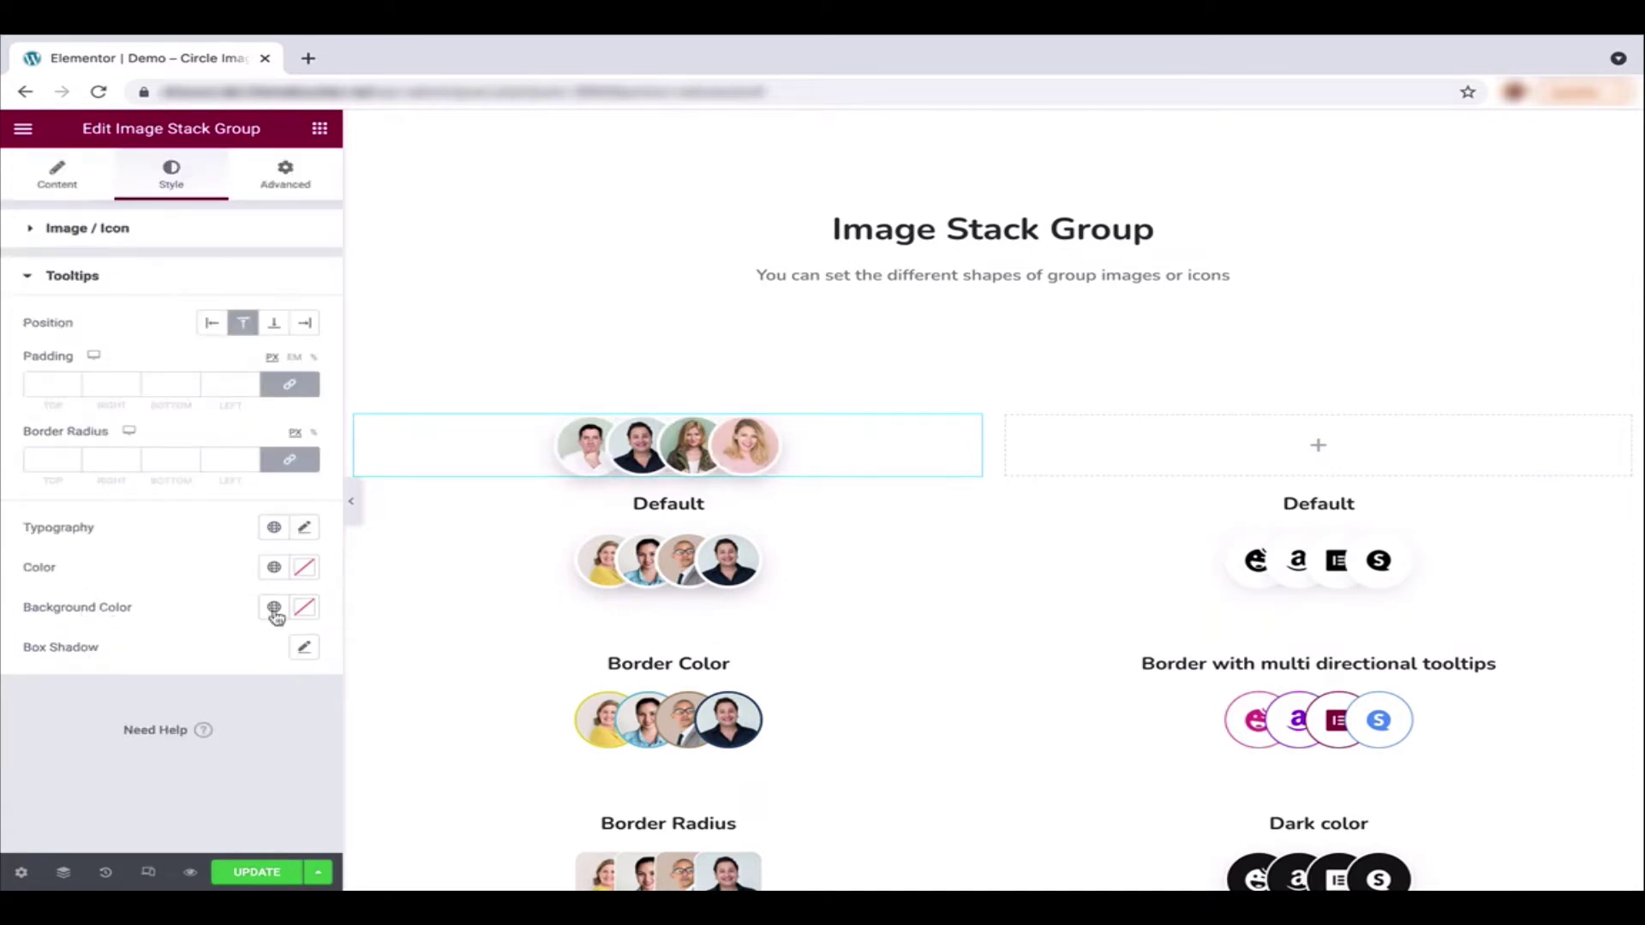
click(300, 610)
click(207, 514)
click(235, 375)
click(264, 348)
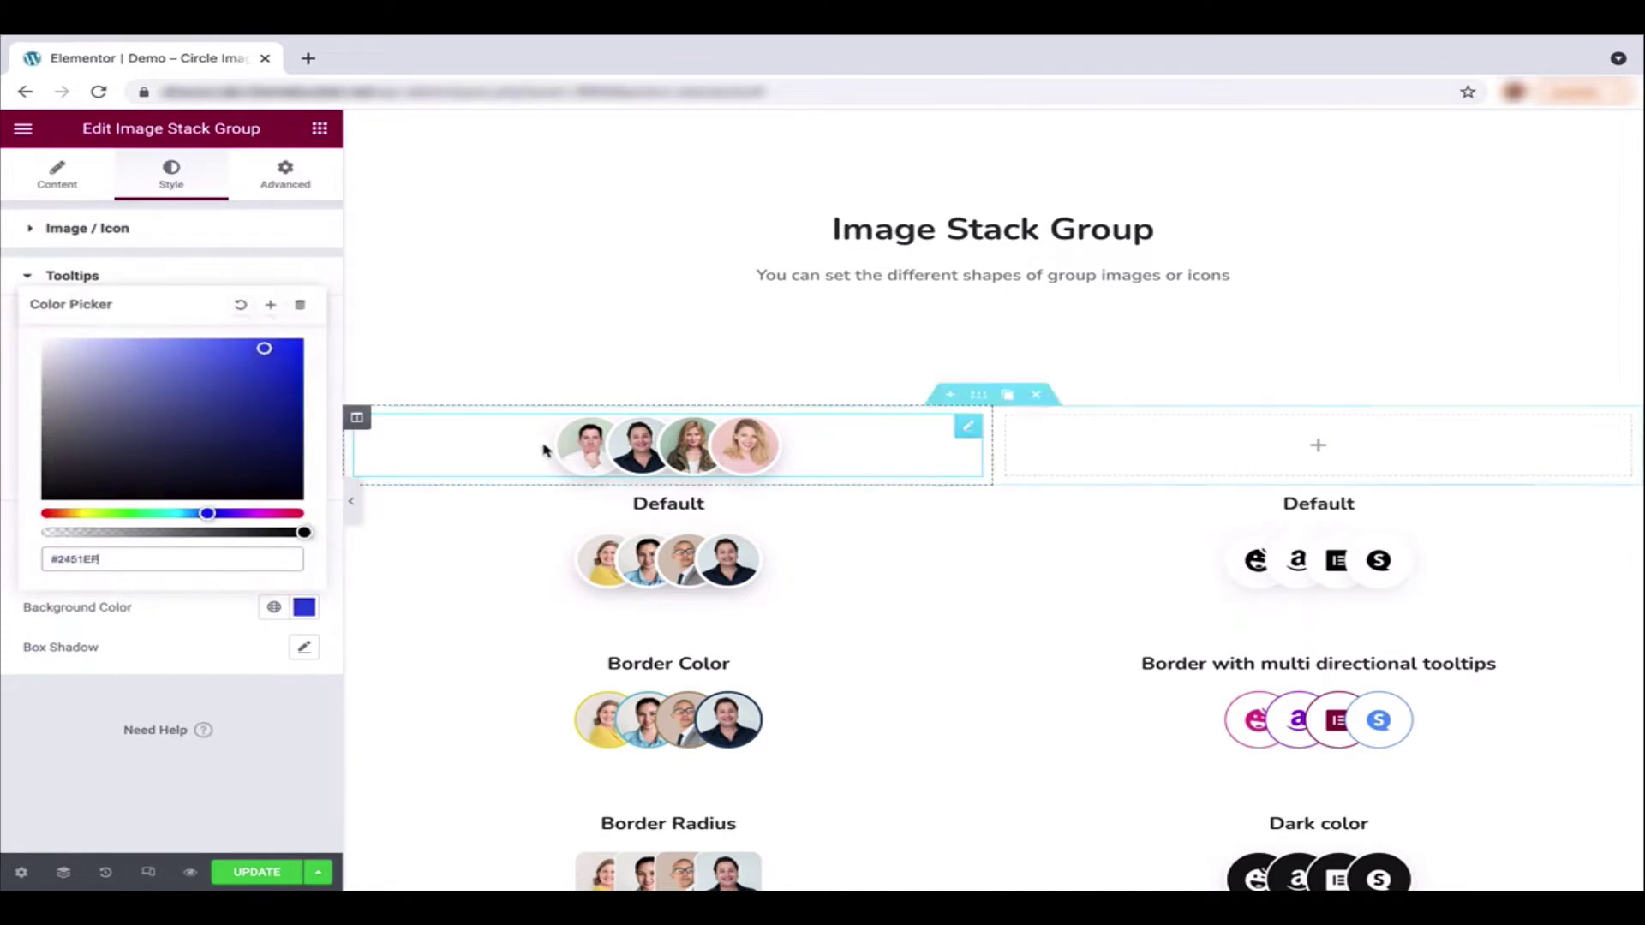
mouse_move(611, 448)
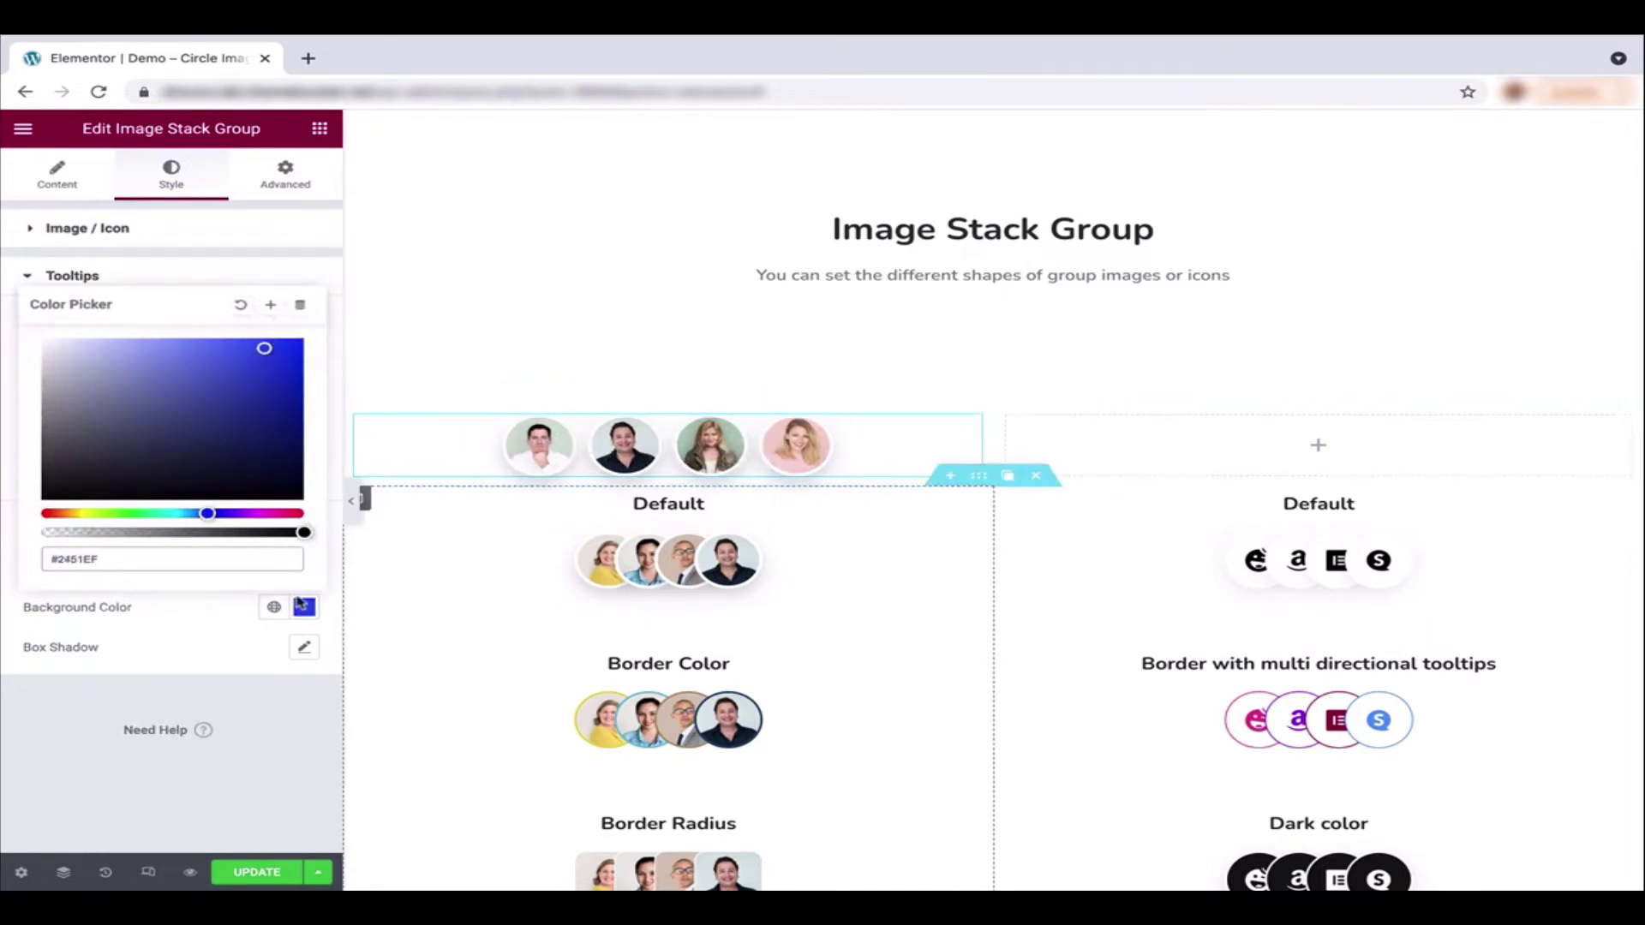
click(360, 496)
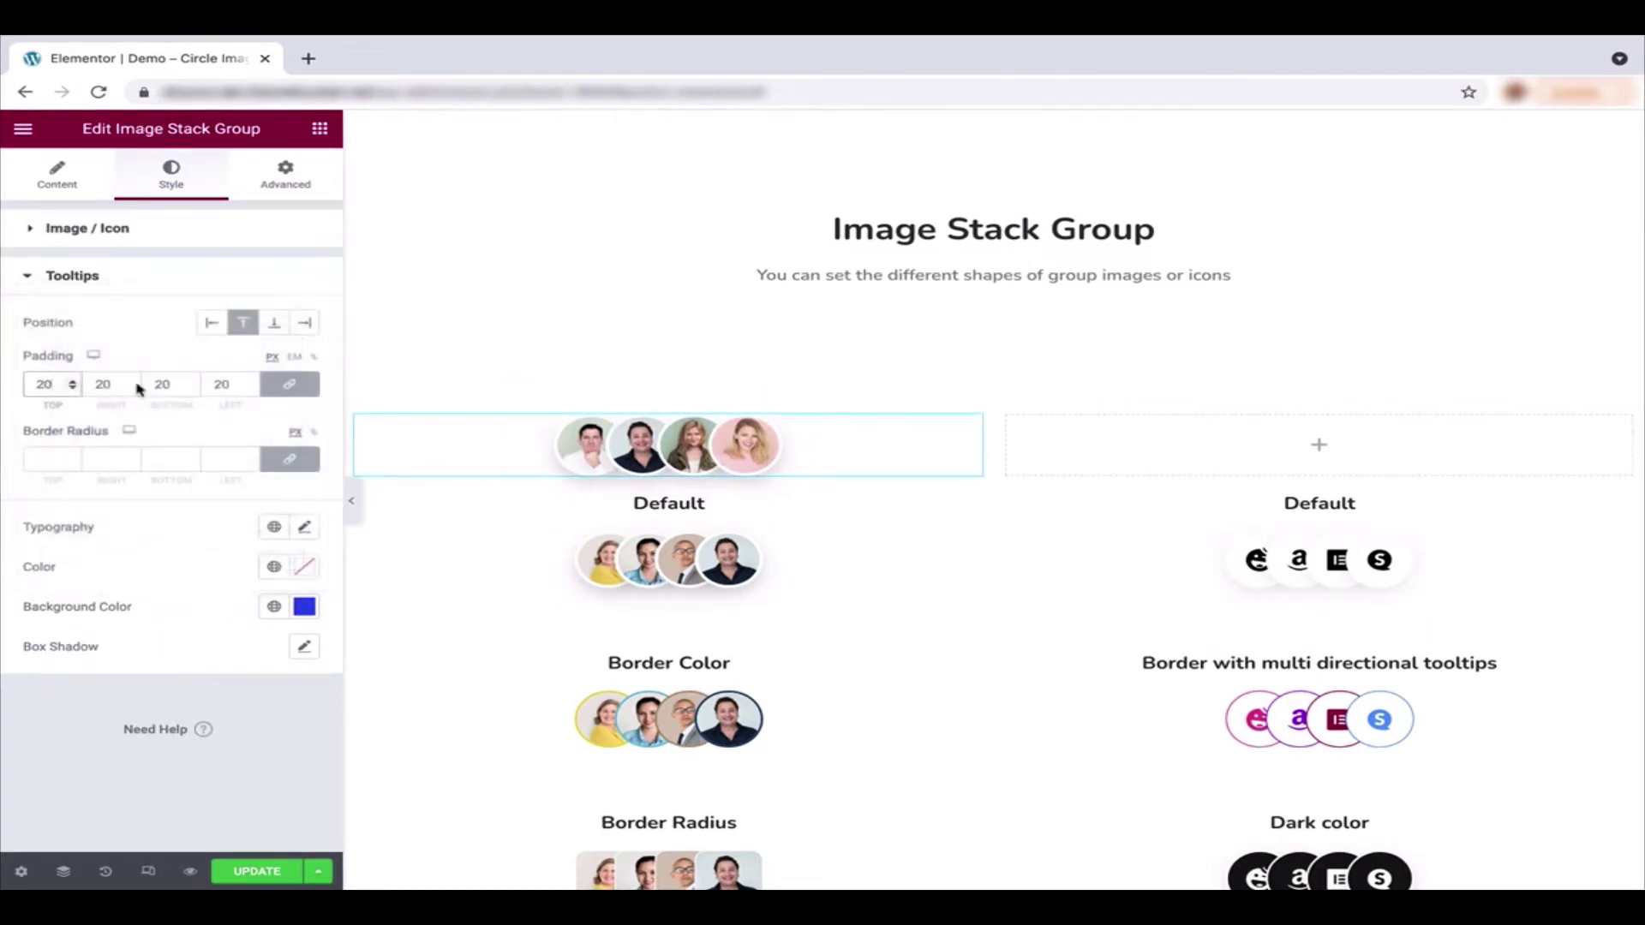
Step: Try the tooltip positions and leave Up, with padding 10 and border radius 5
click(273, 324)
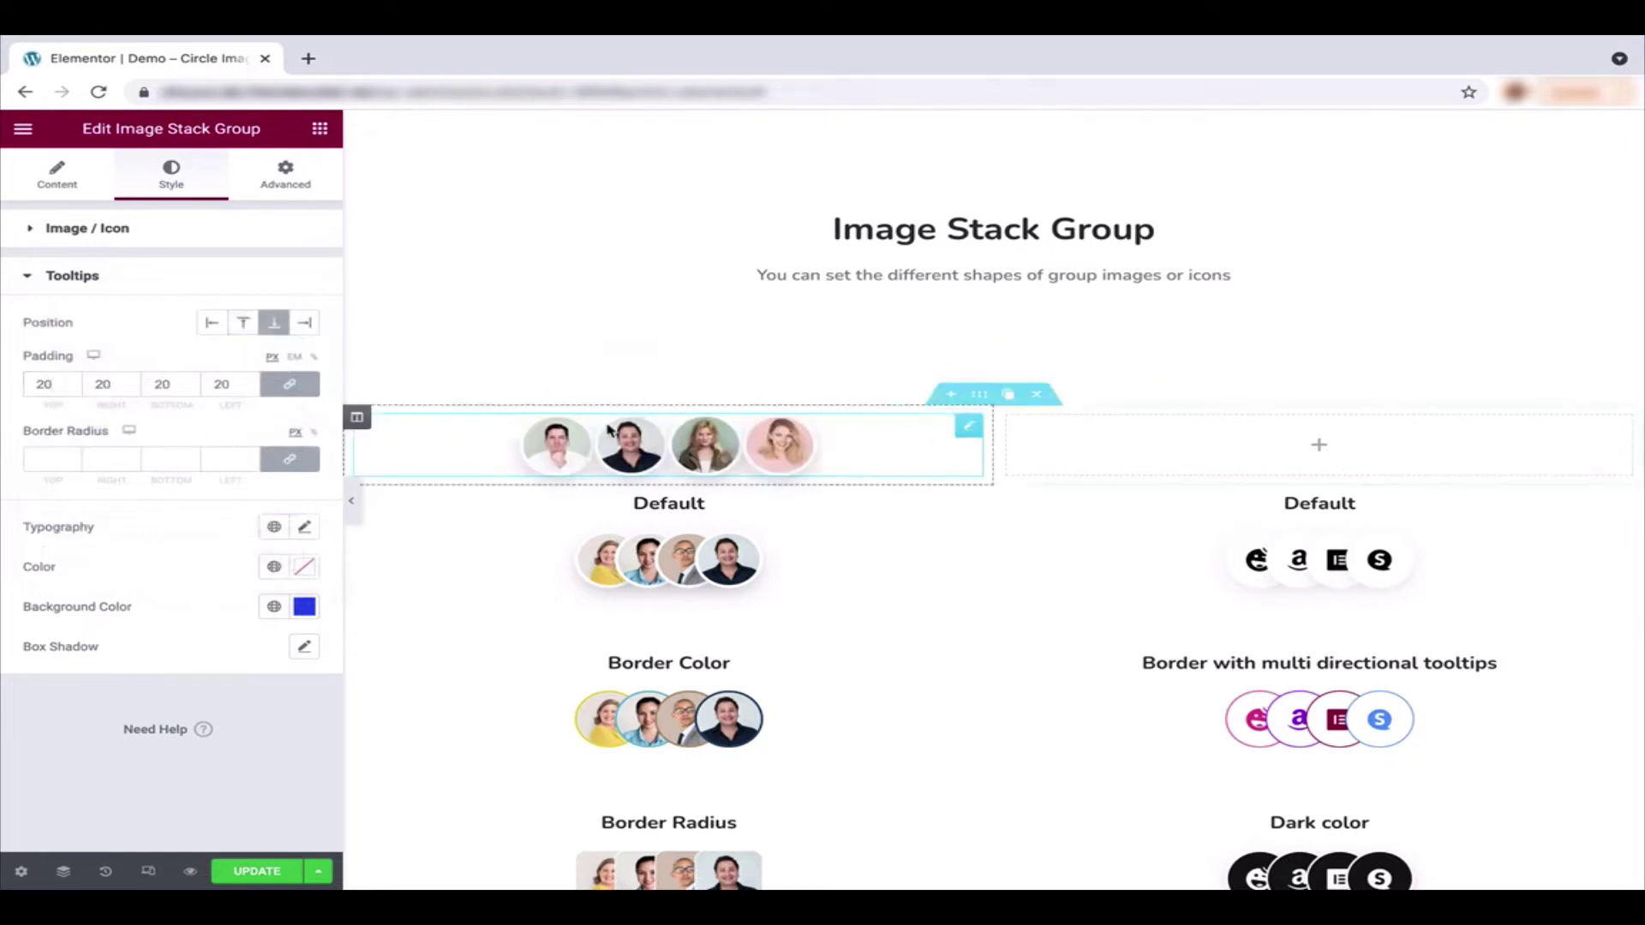
click(212, 323)
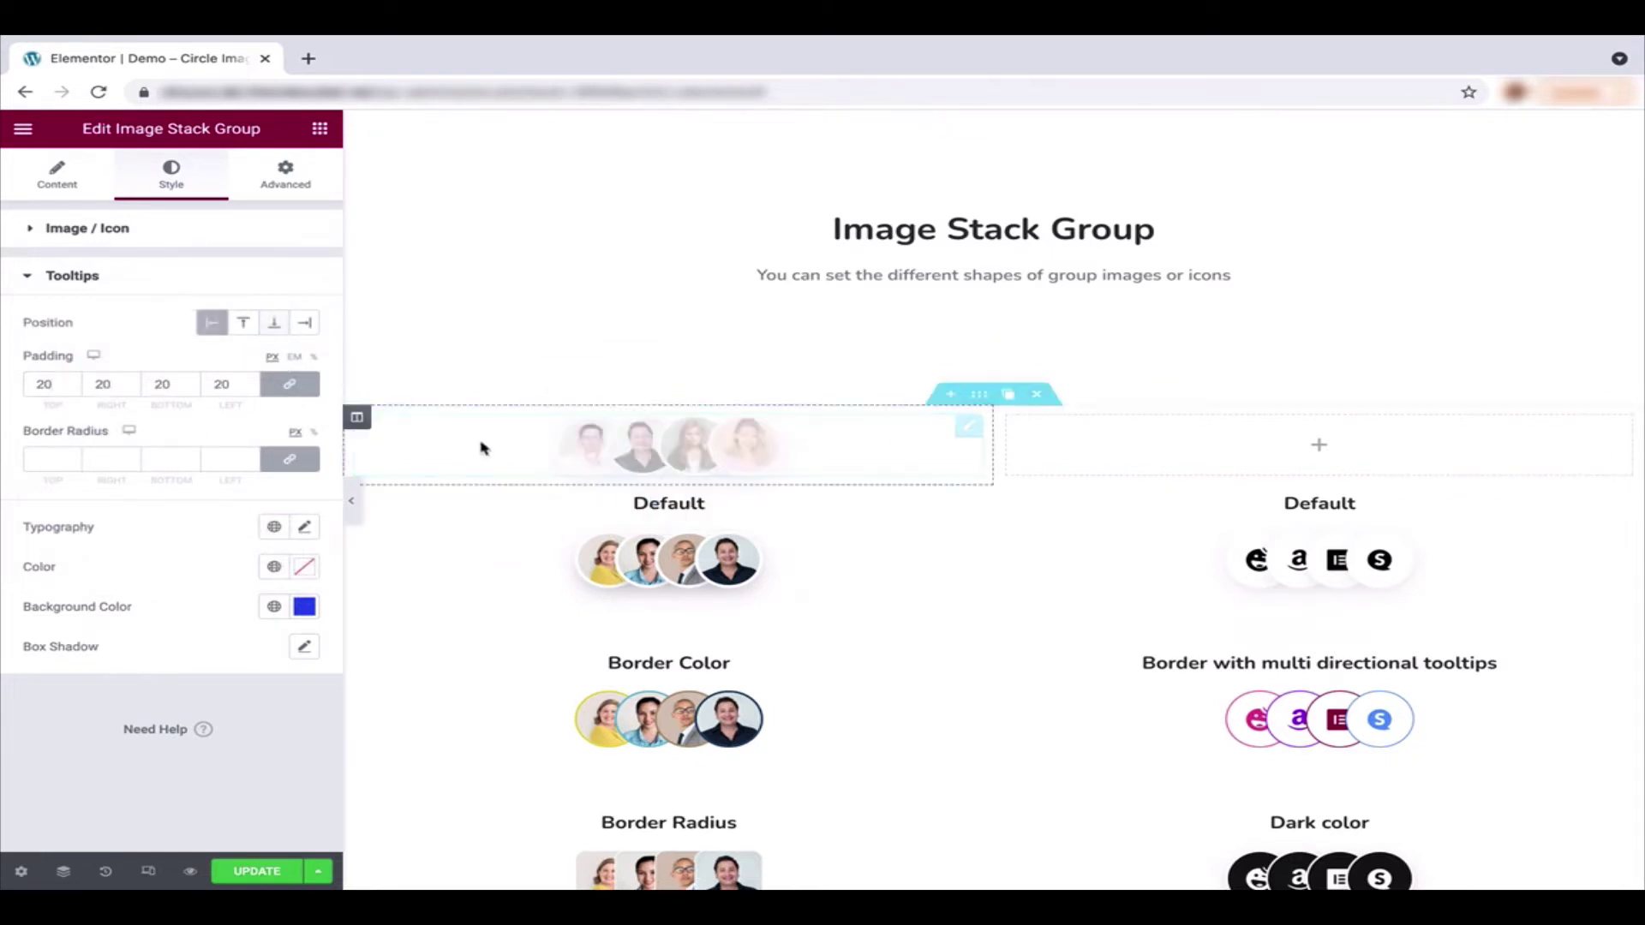
click(304, 323)
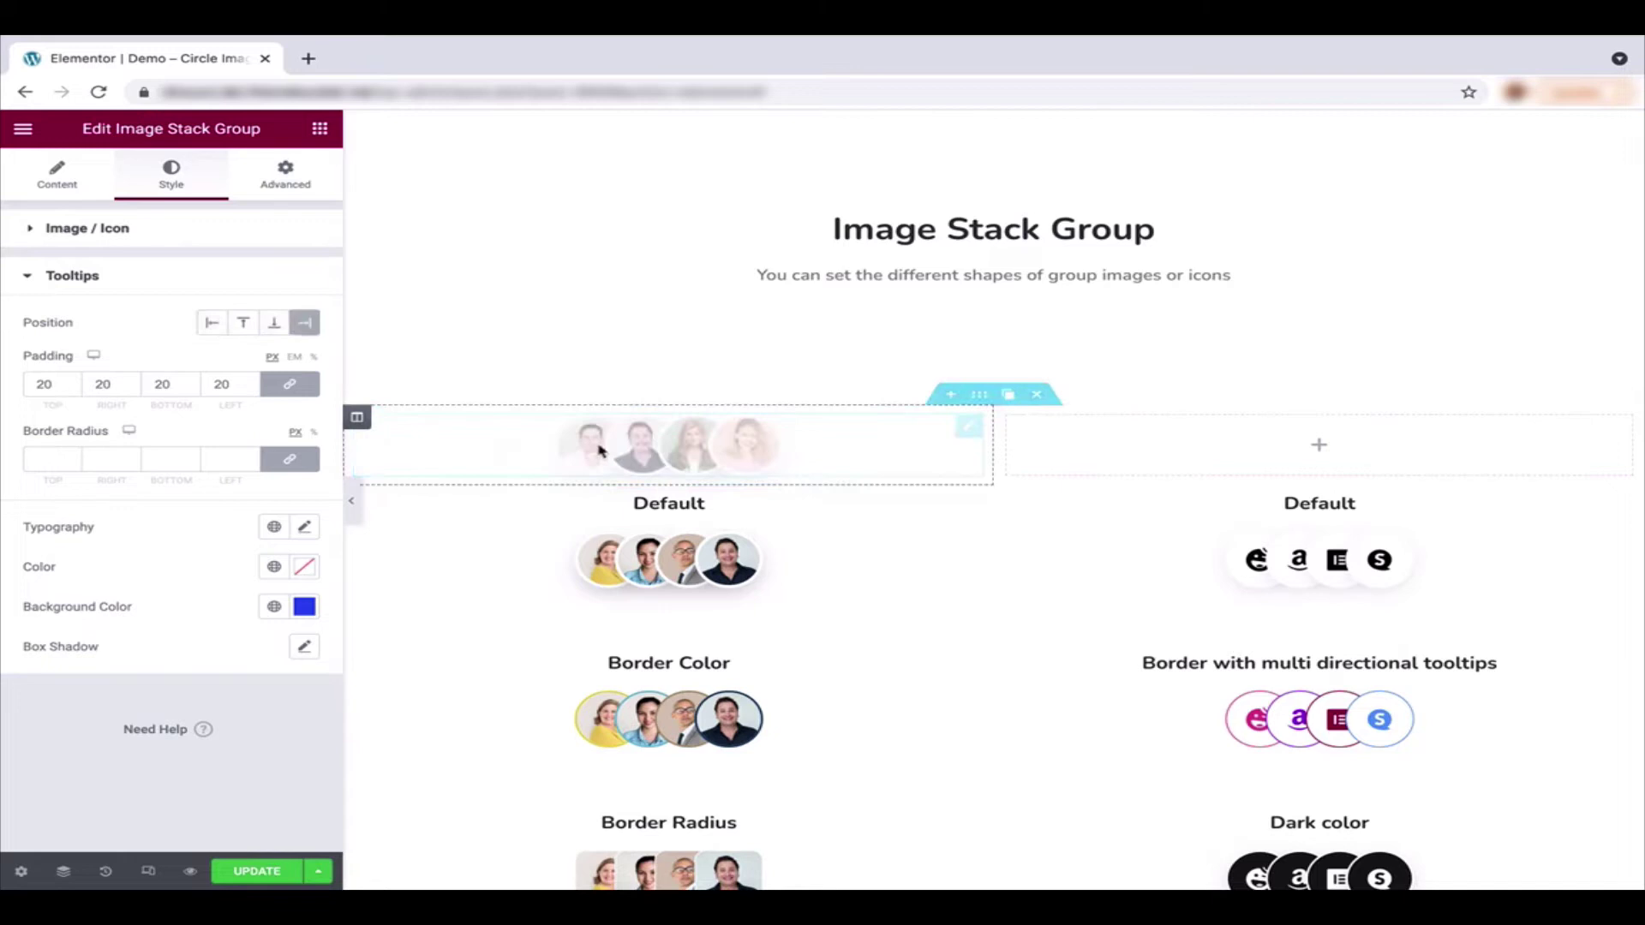
click(242, 325)
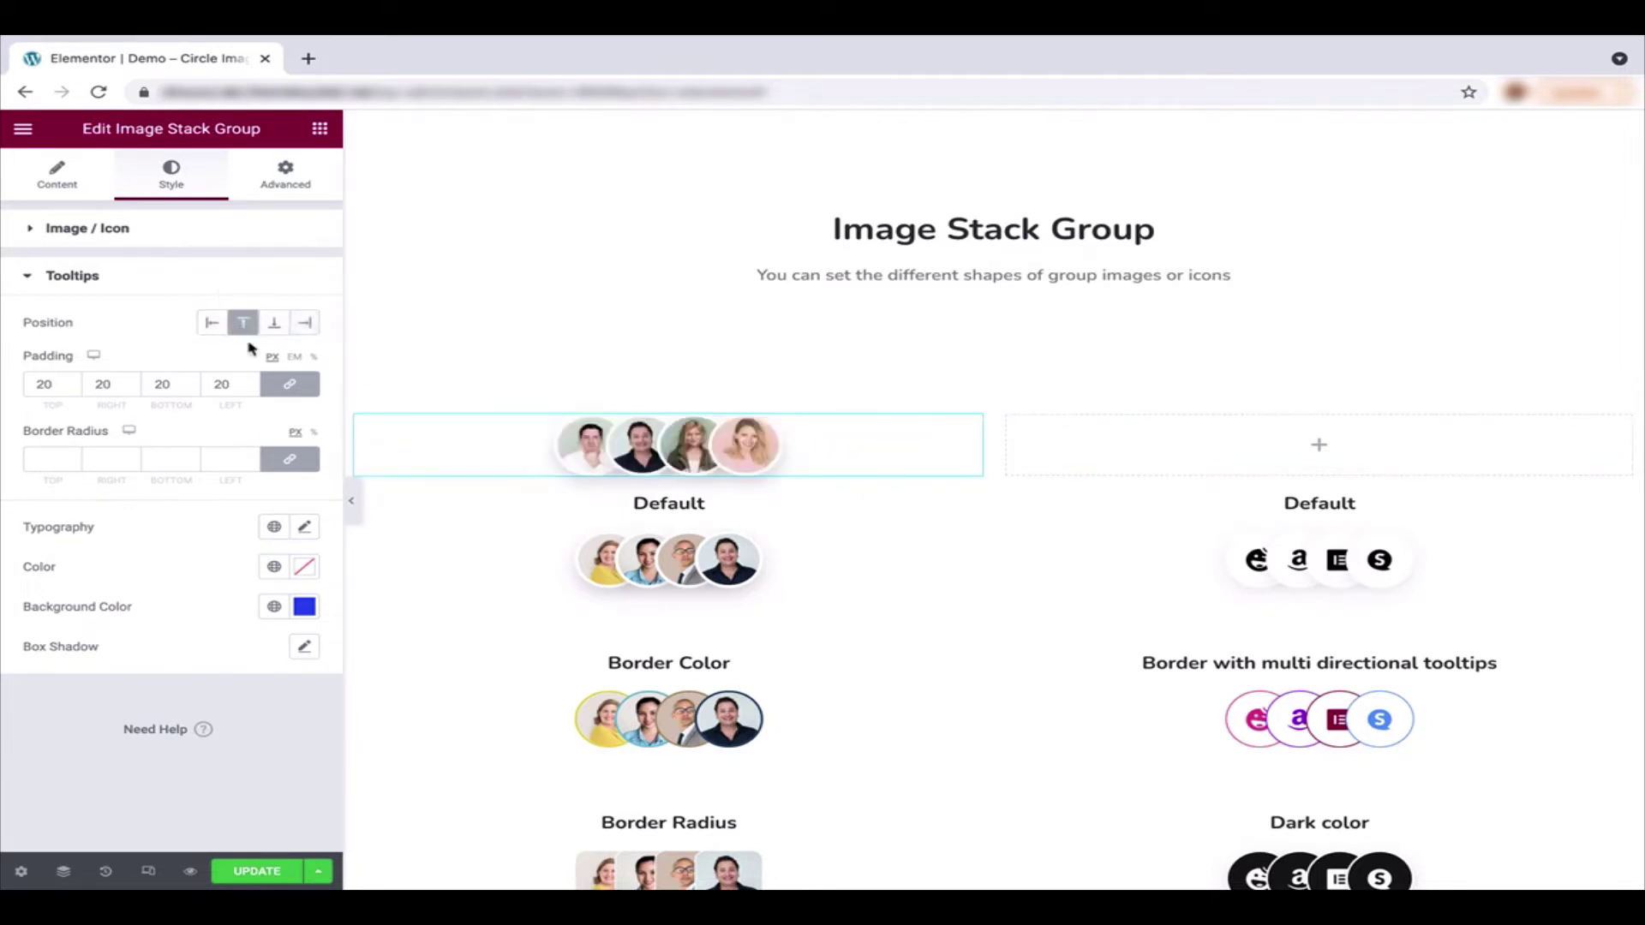
text(1)
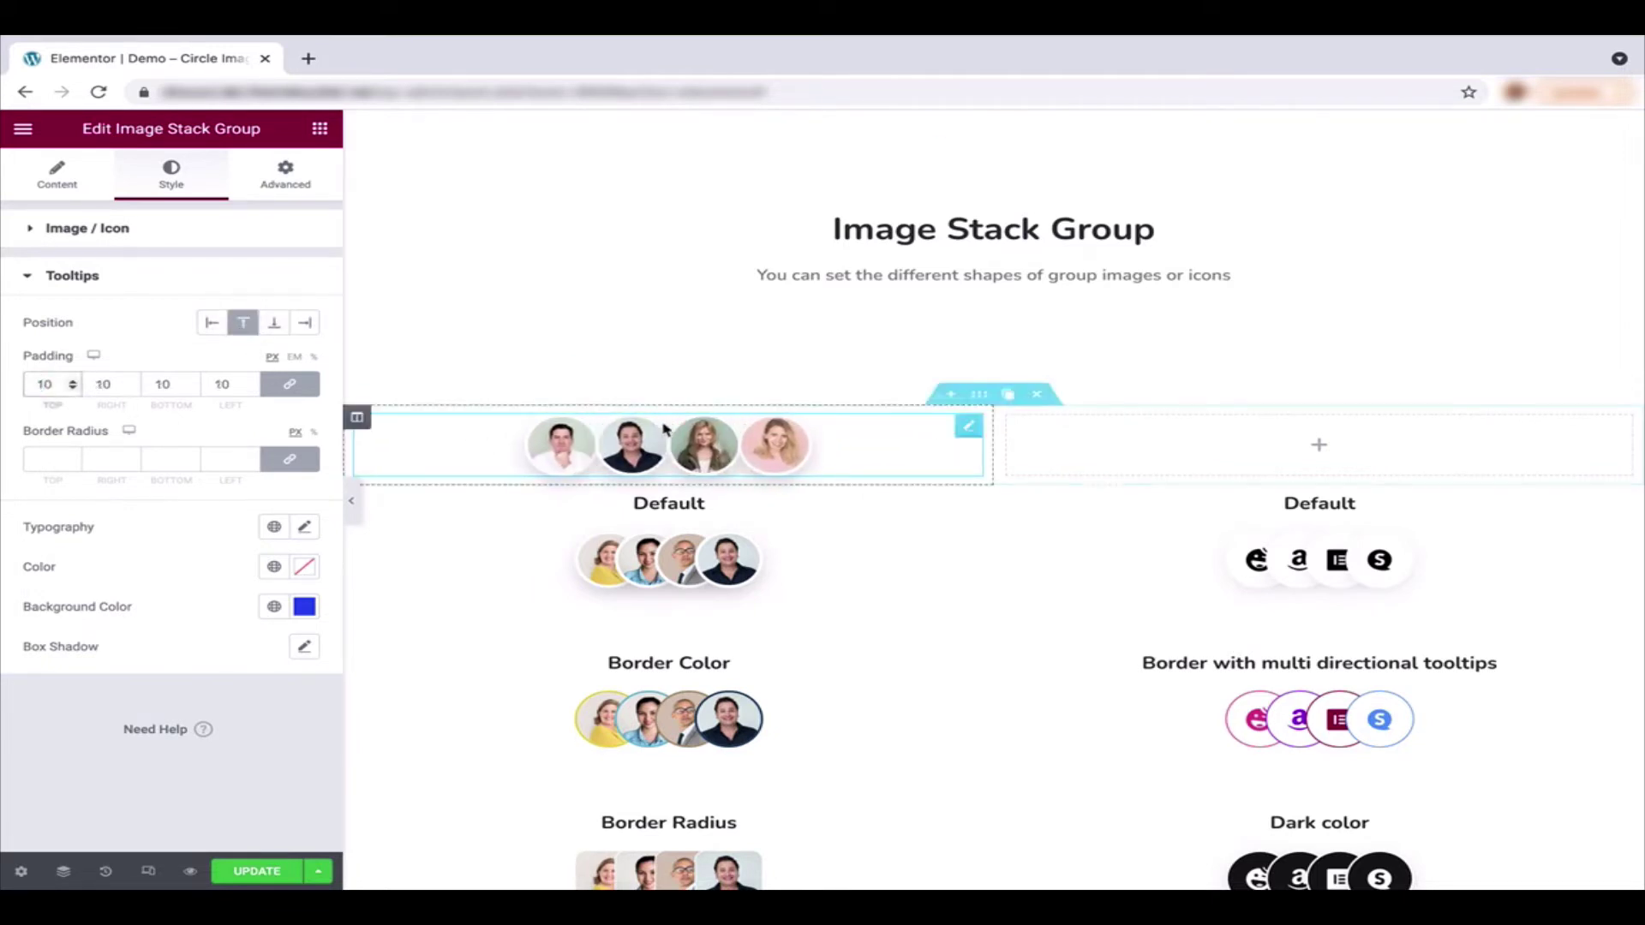
click(163, 455)
text(5)
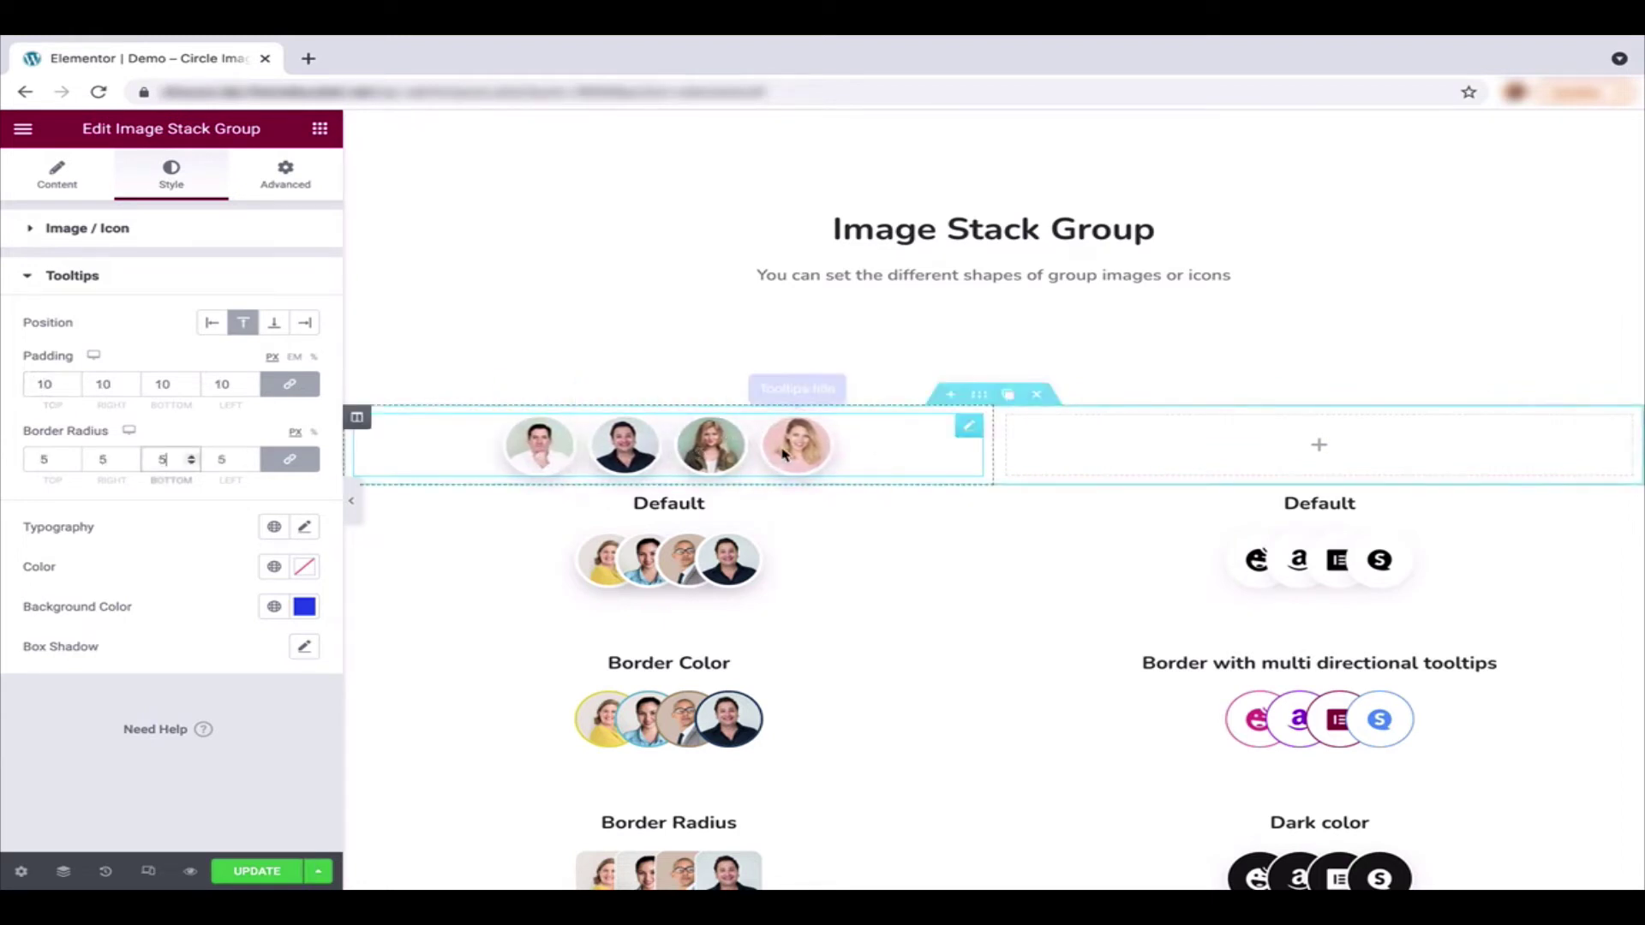
Step: Switch the first item to an icon and insert Smile from the Icon Library
click(56, 176)
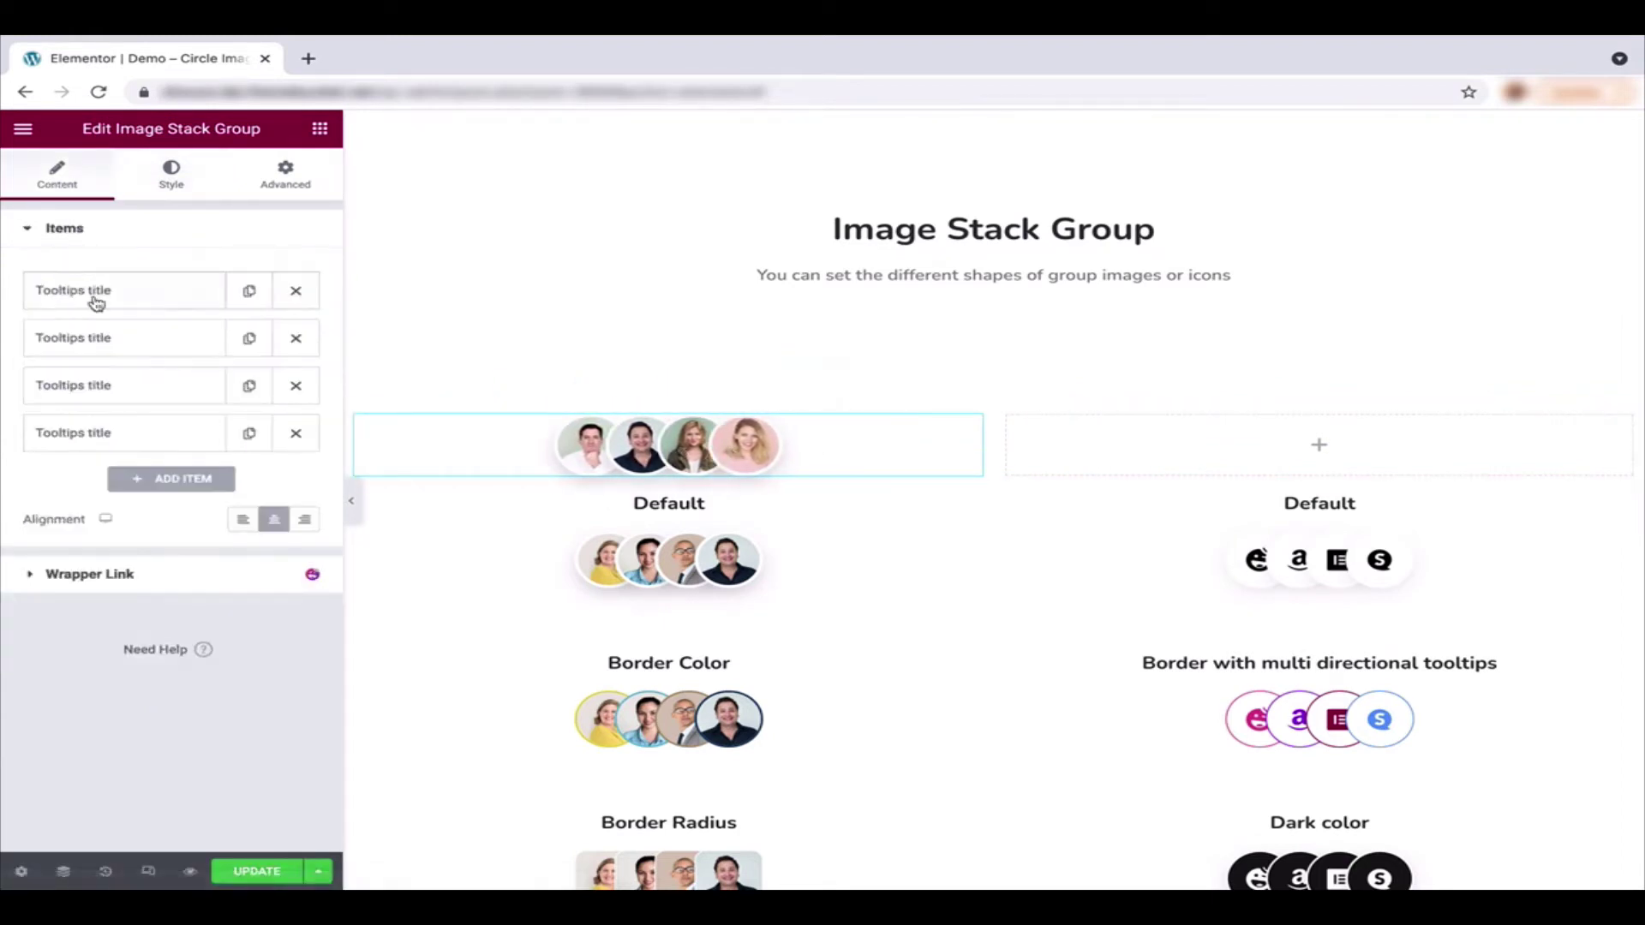
click(51, 292)
click(296, 339)
click(172, 428)
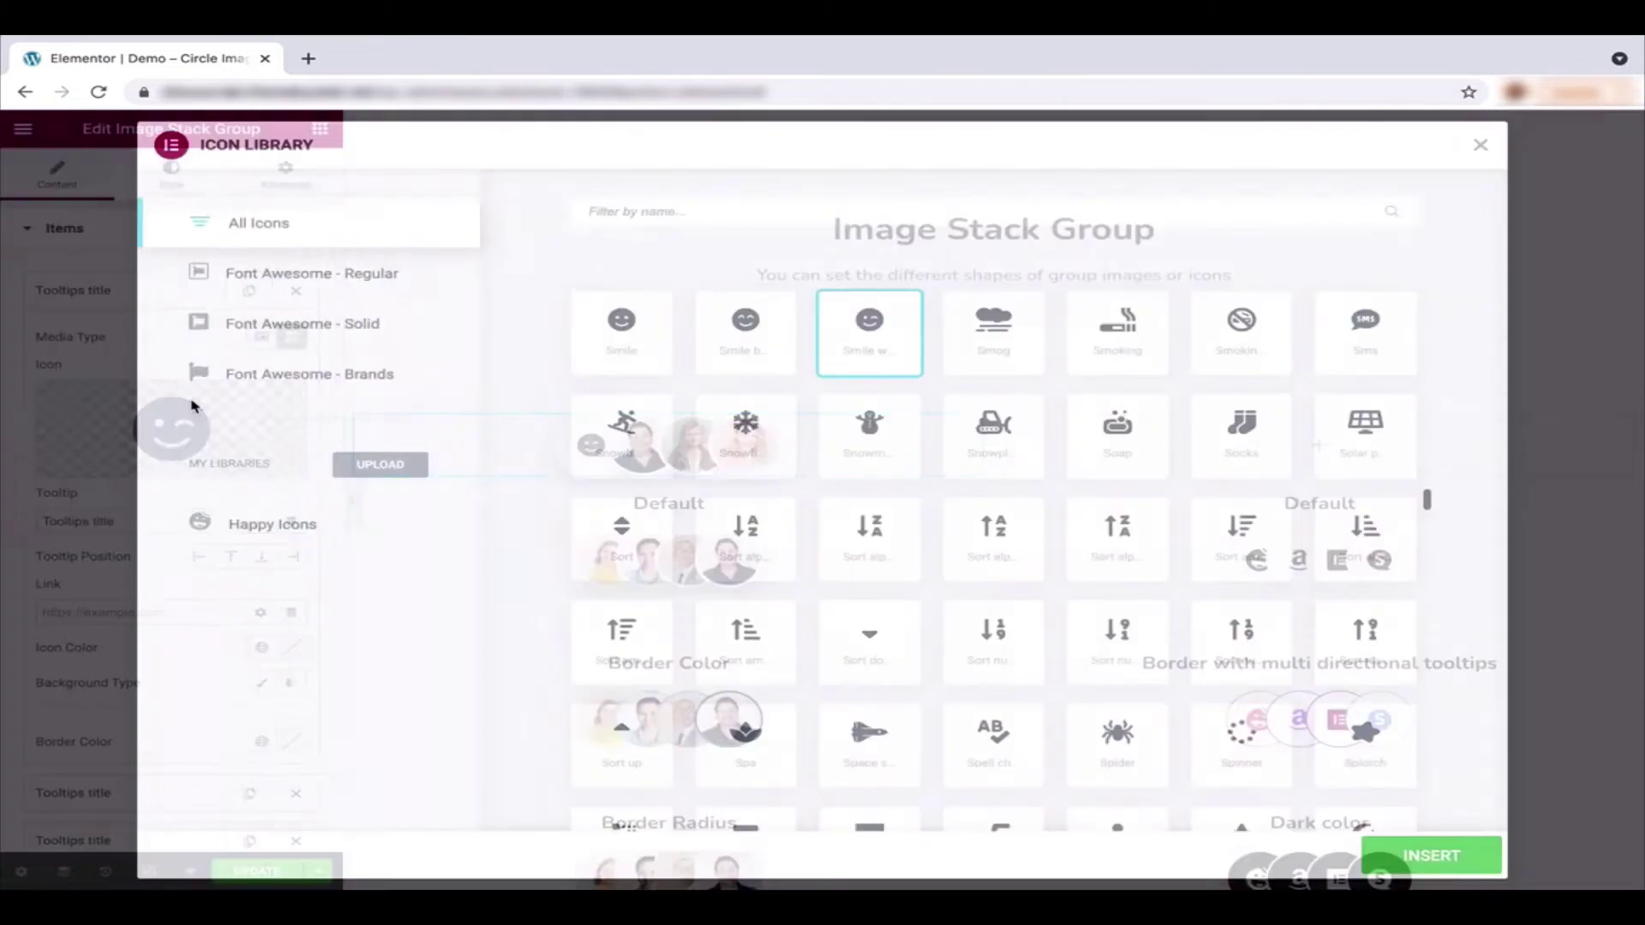
click(616, 343)
scroll(1318, 750, down, 1)
click(1429, 855)
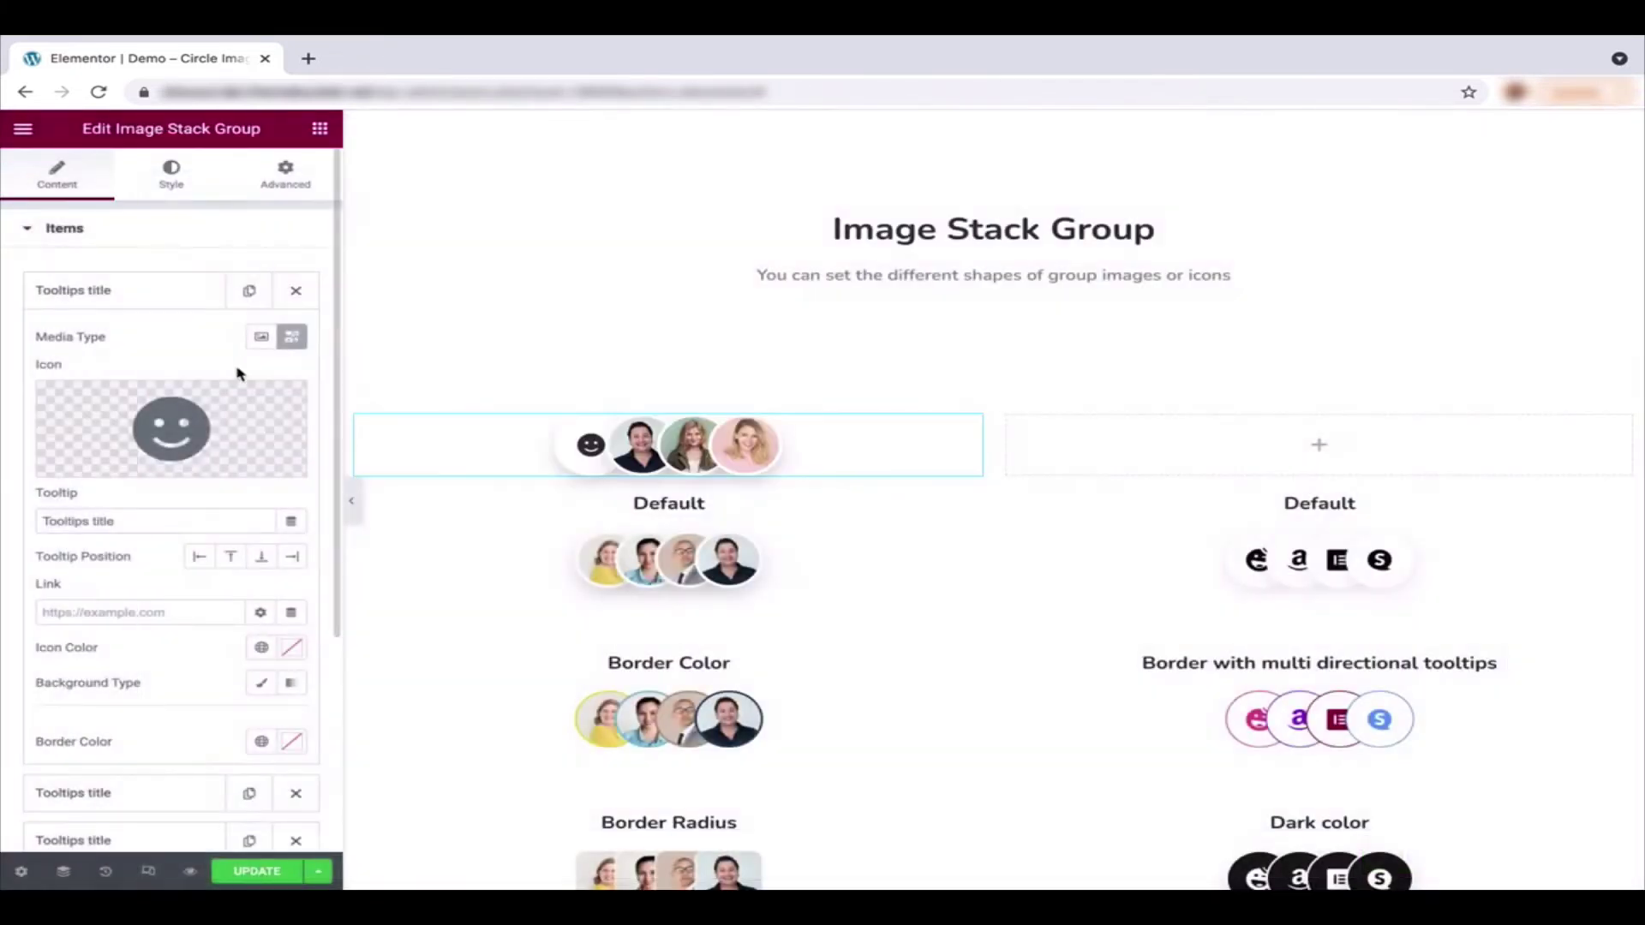
Step: Set the first item's tooltip to Left, its icon colour to red and a solid light background
click(192, 557)
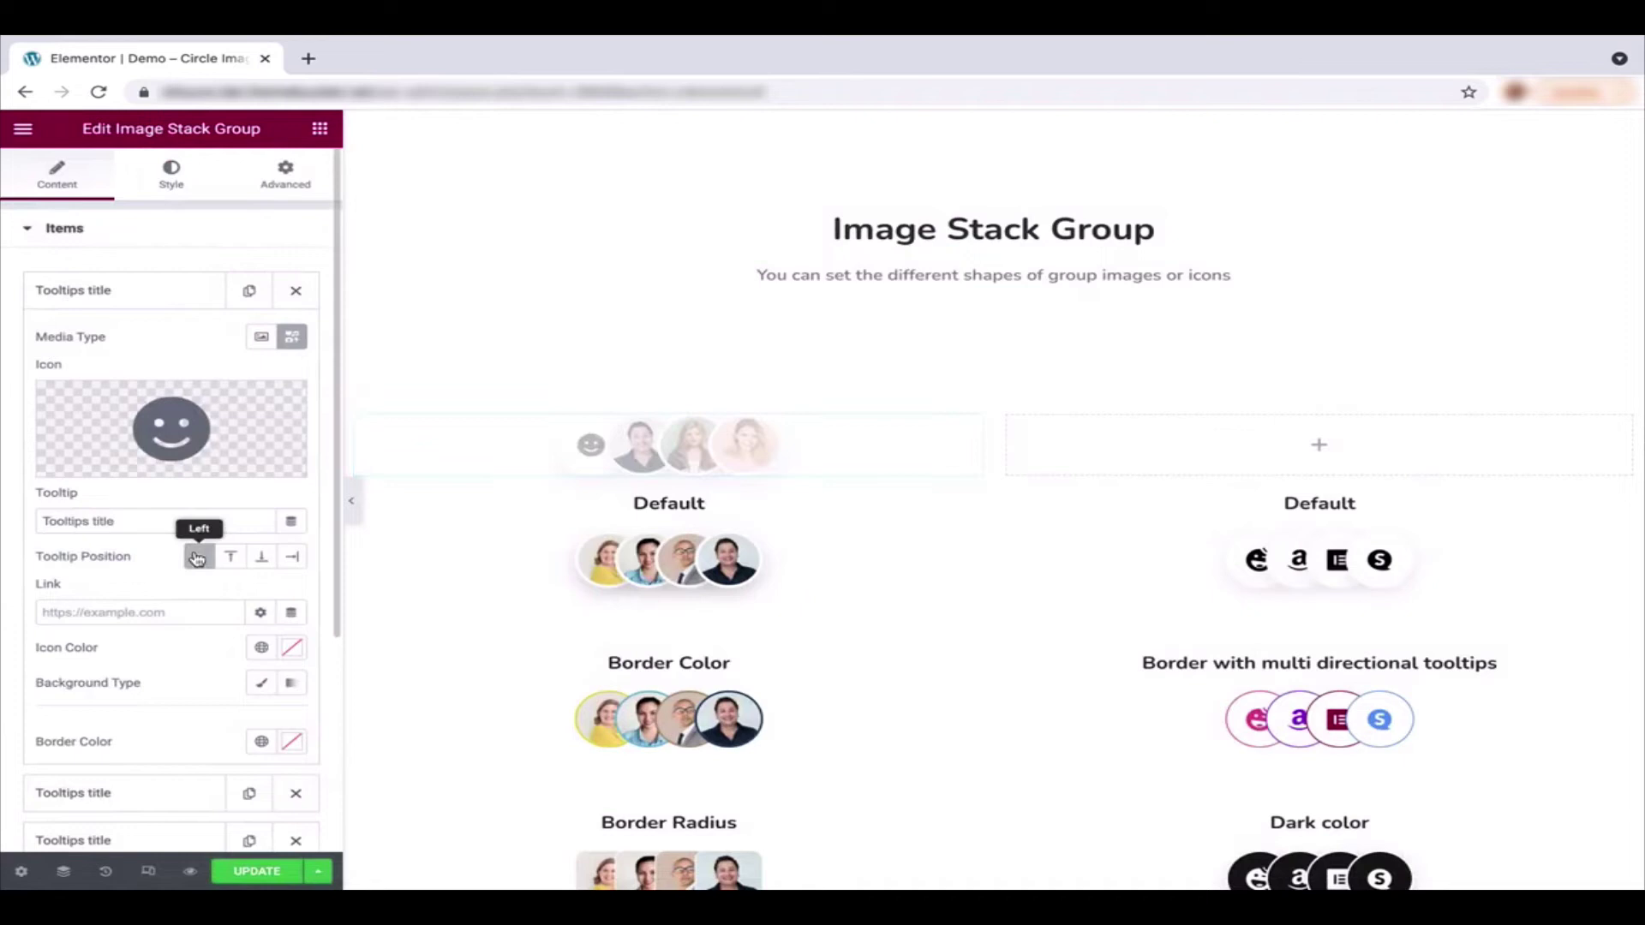
mouse_move(618, 451)
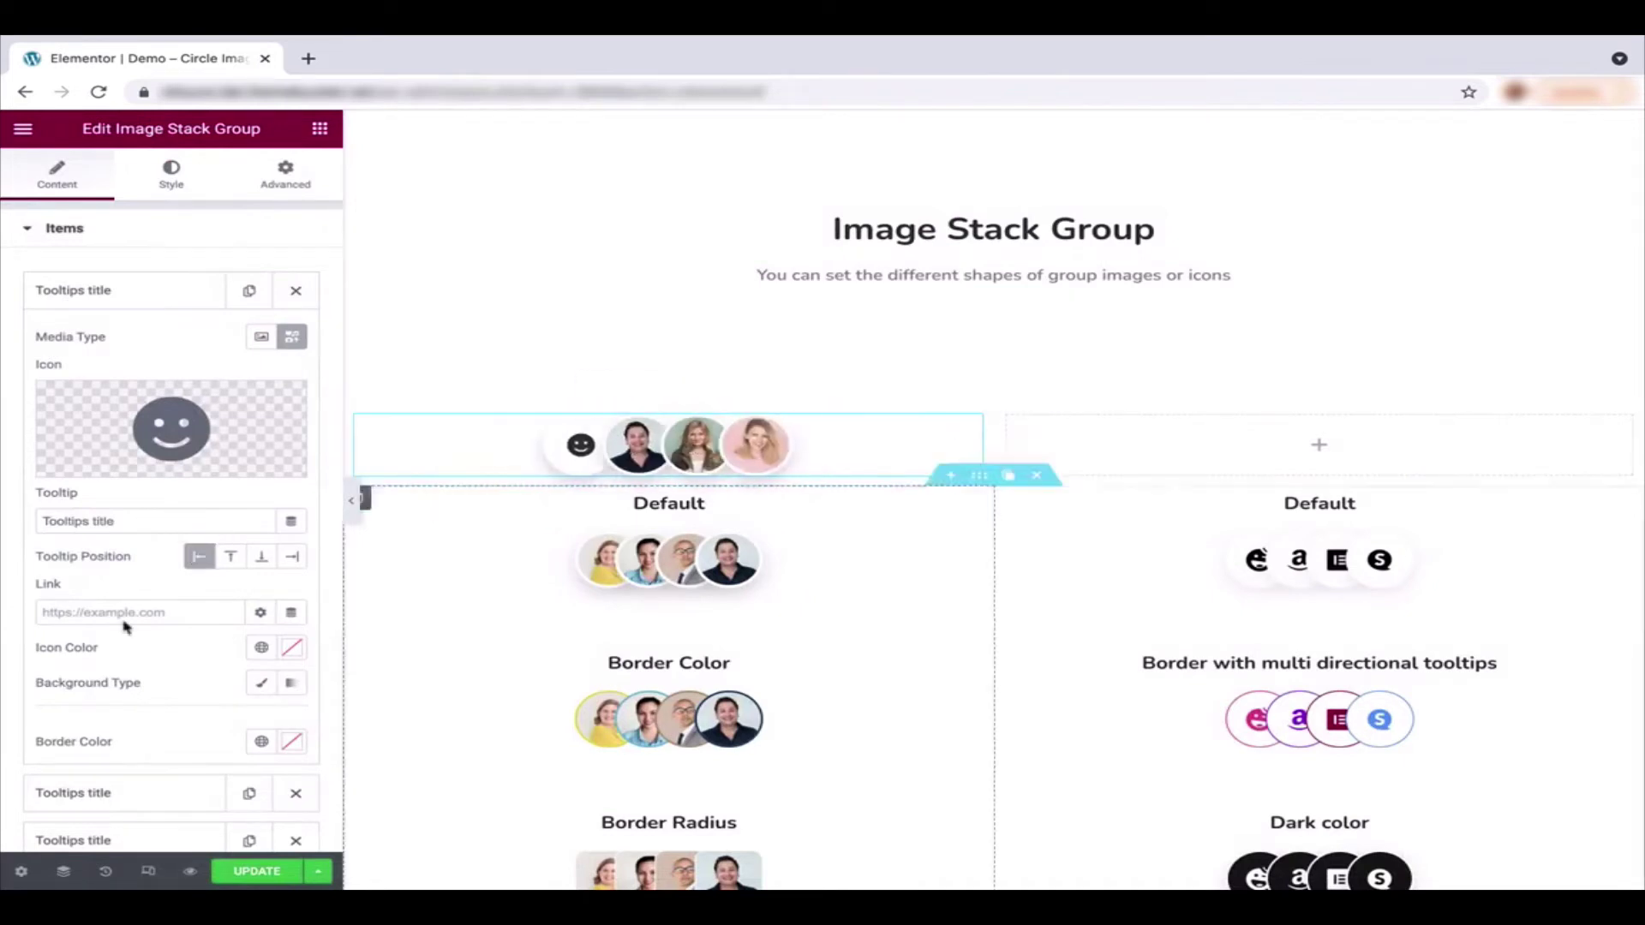
click(294, 658)
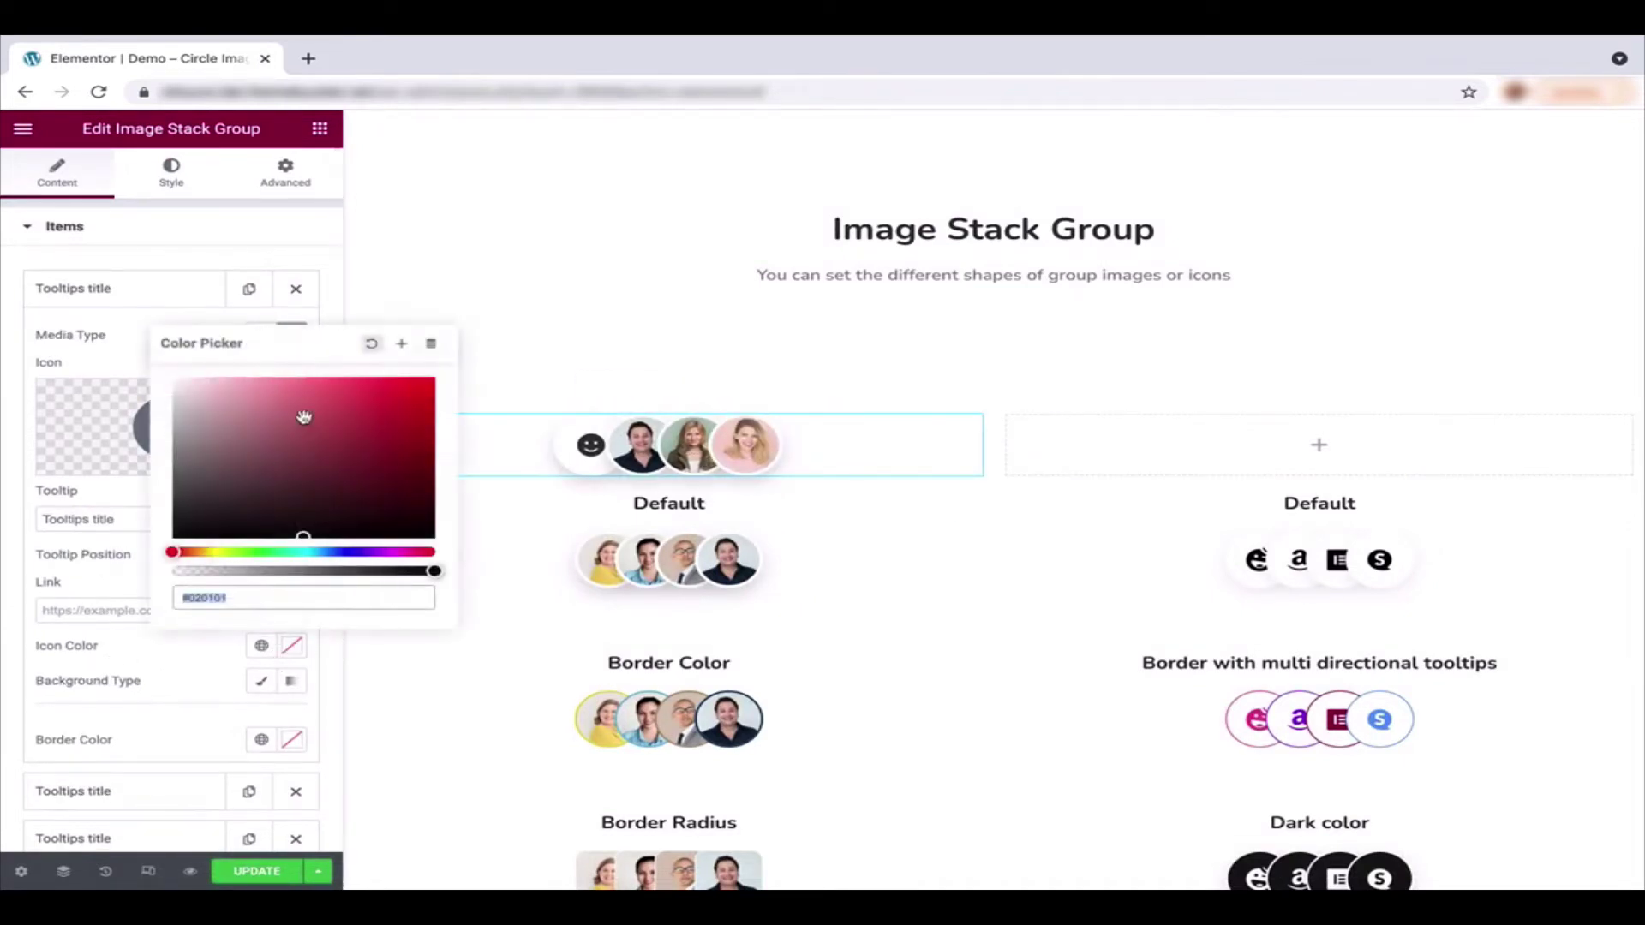
click(365, 390)
click(188, 682)
click(262, 680)
click(291, 716)
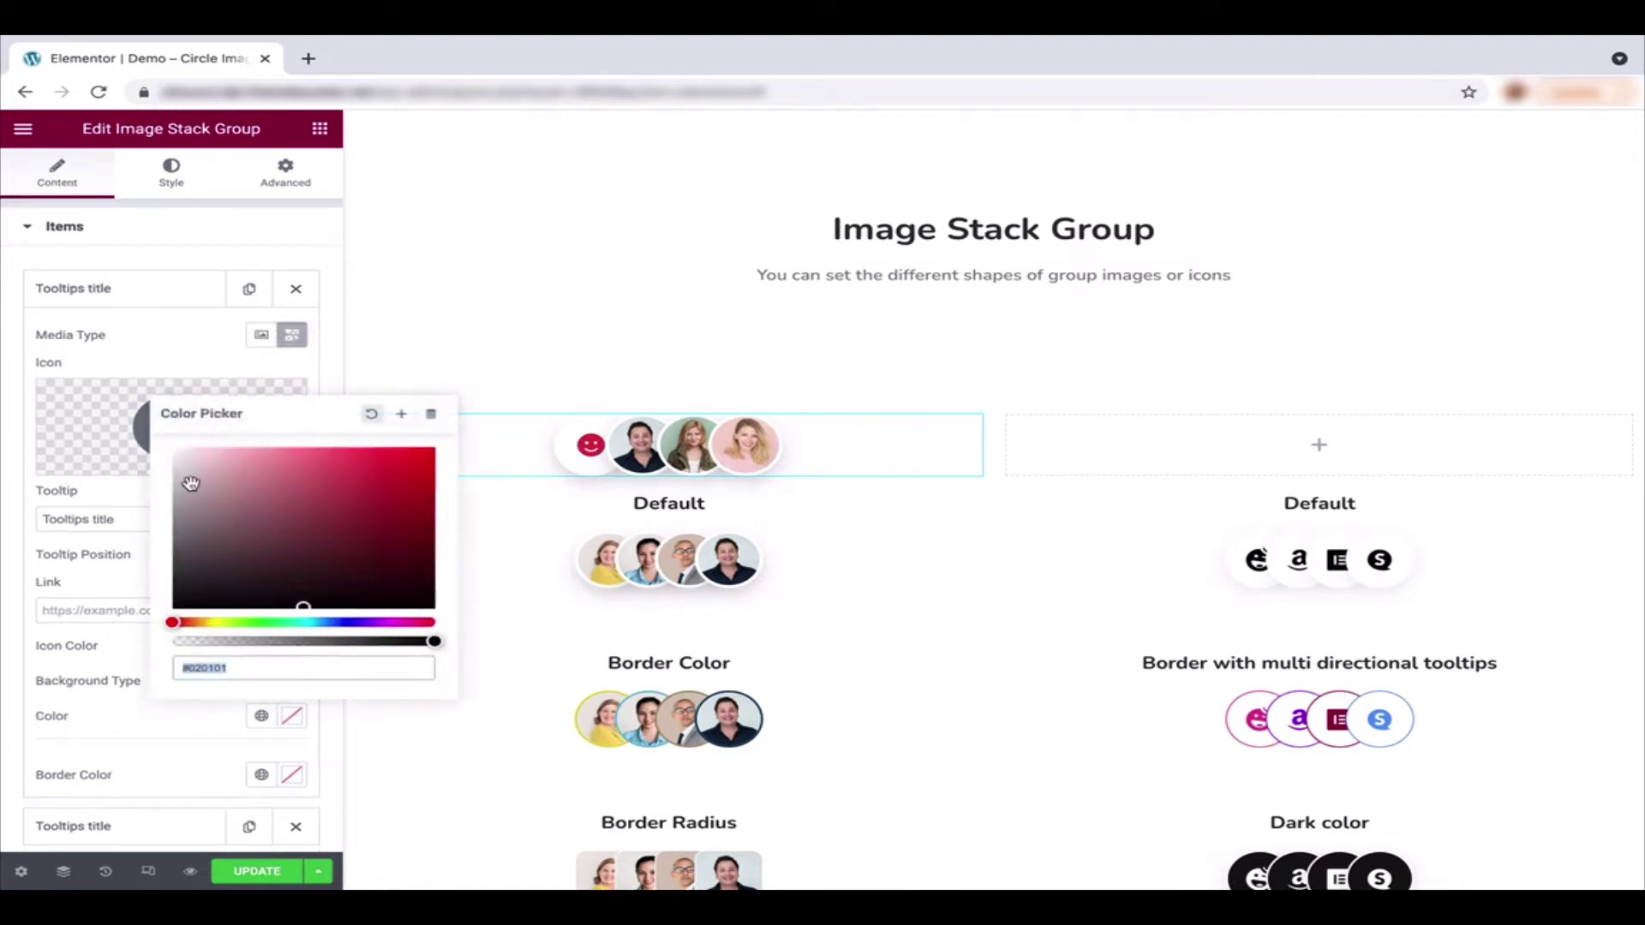
click(115, 581)
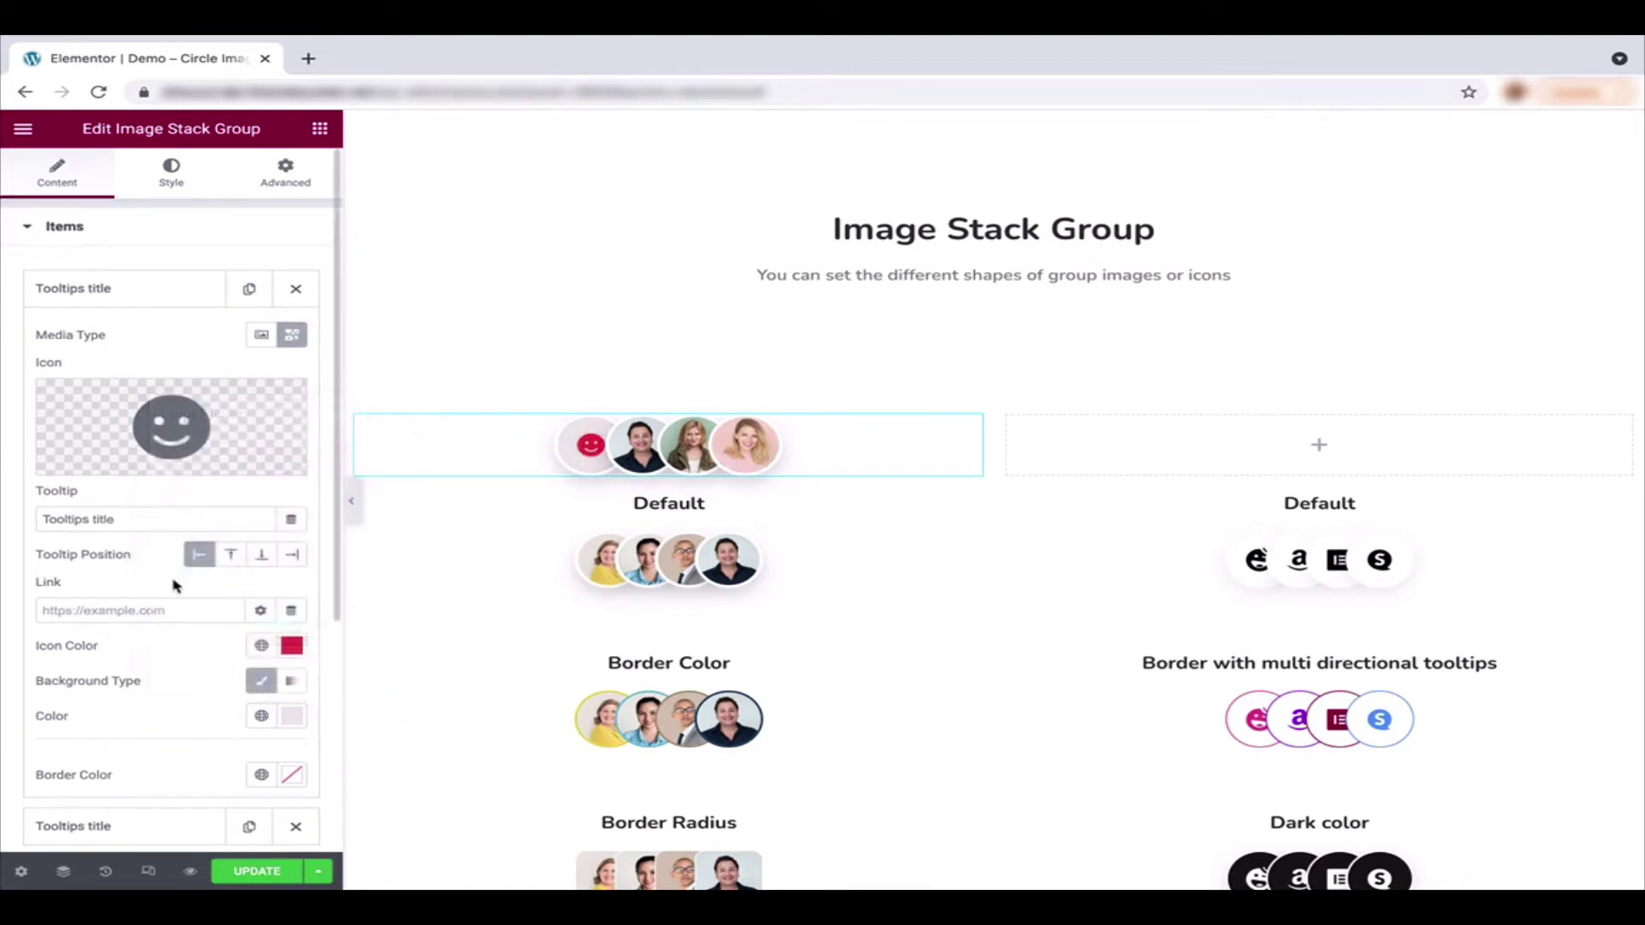
scroll(172, 580, down, 2)
click(118, 653)
Step: Make the second item a Snowman icon with its tooltip positioned Down
click(288, 208)
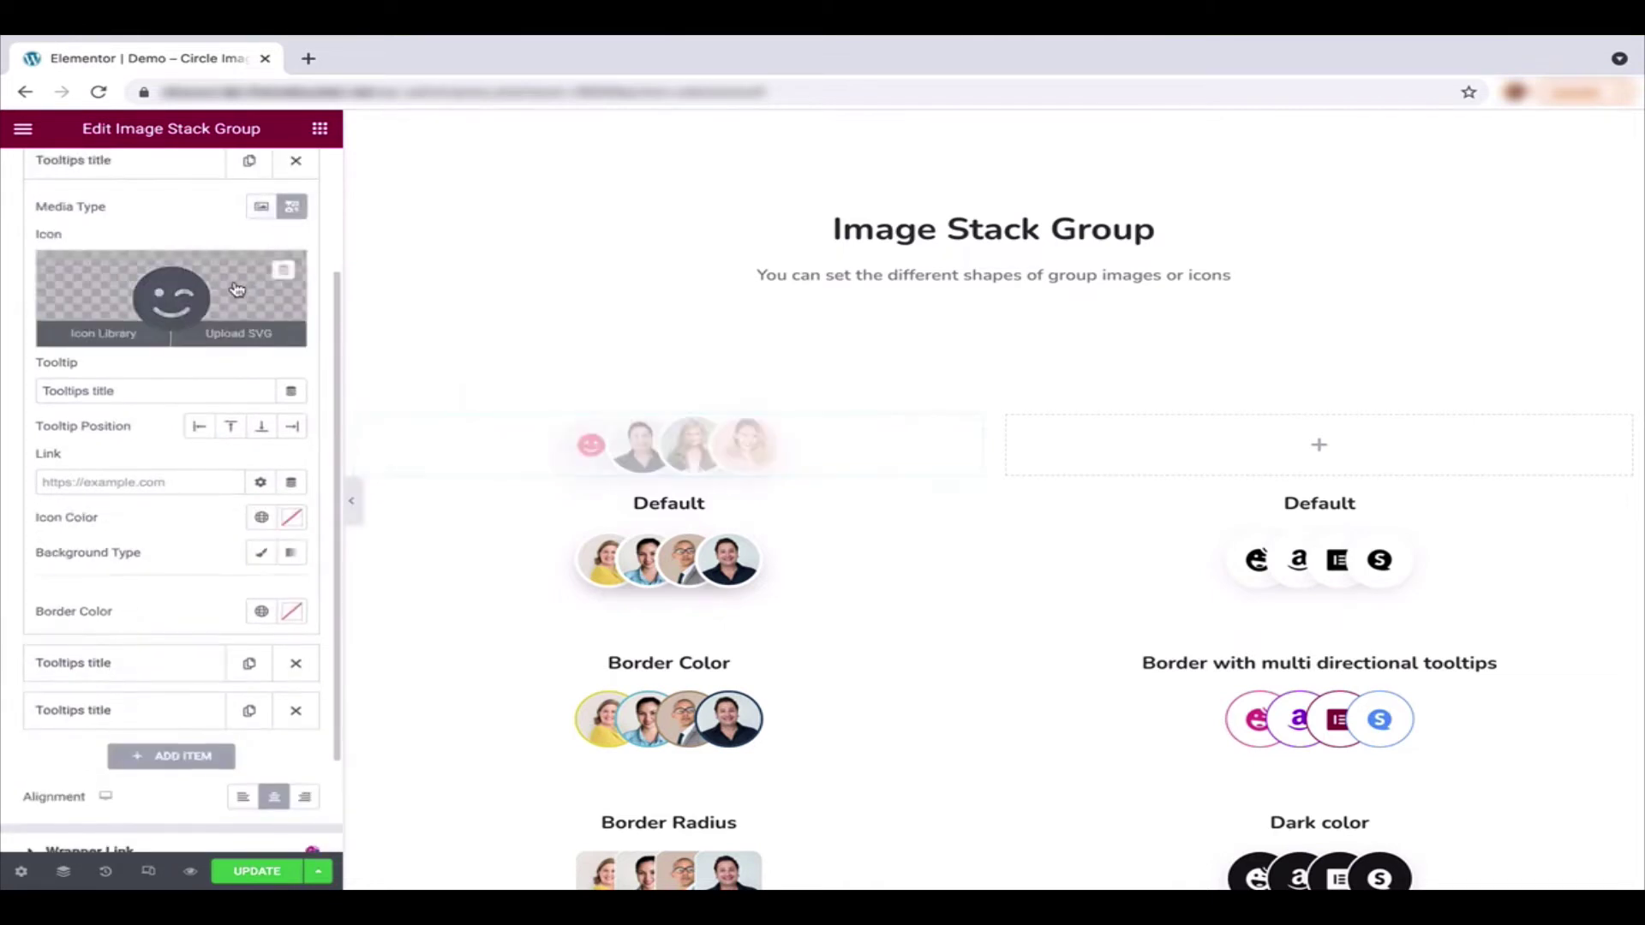
click(274, 295)
click(1450, 866)
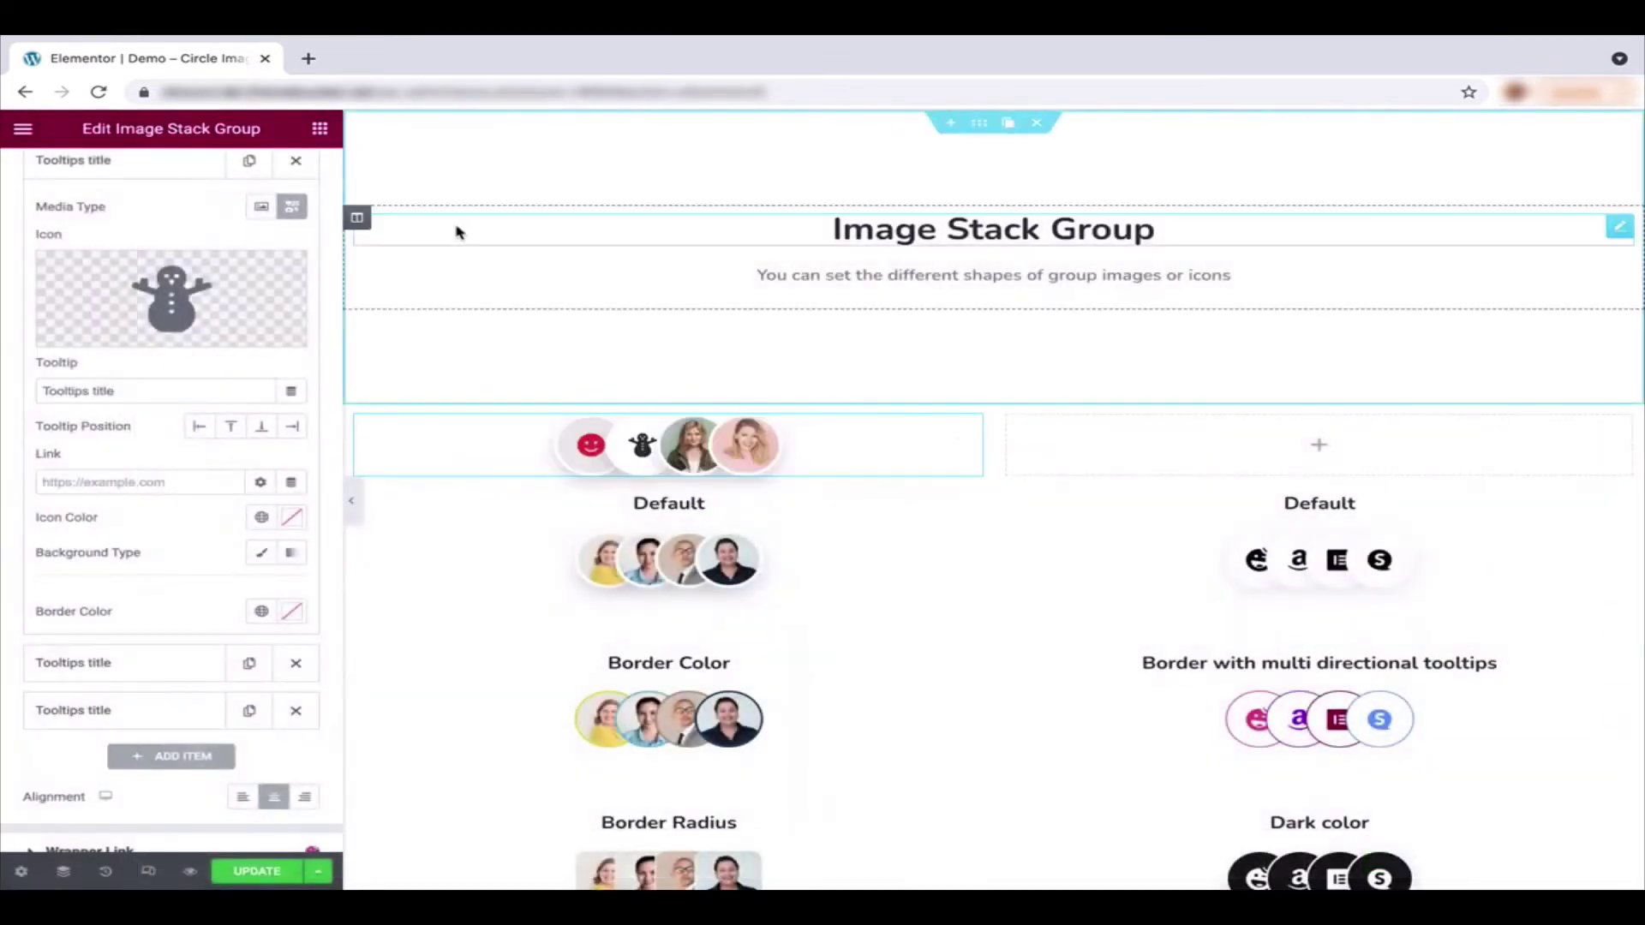
click(257, 428)
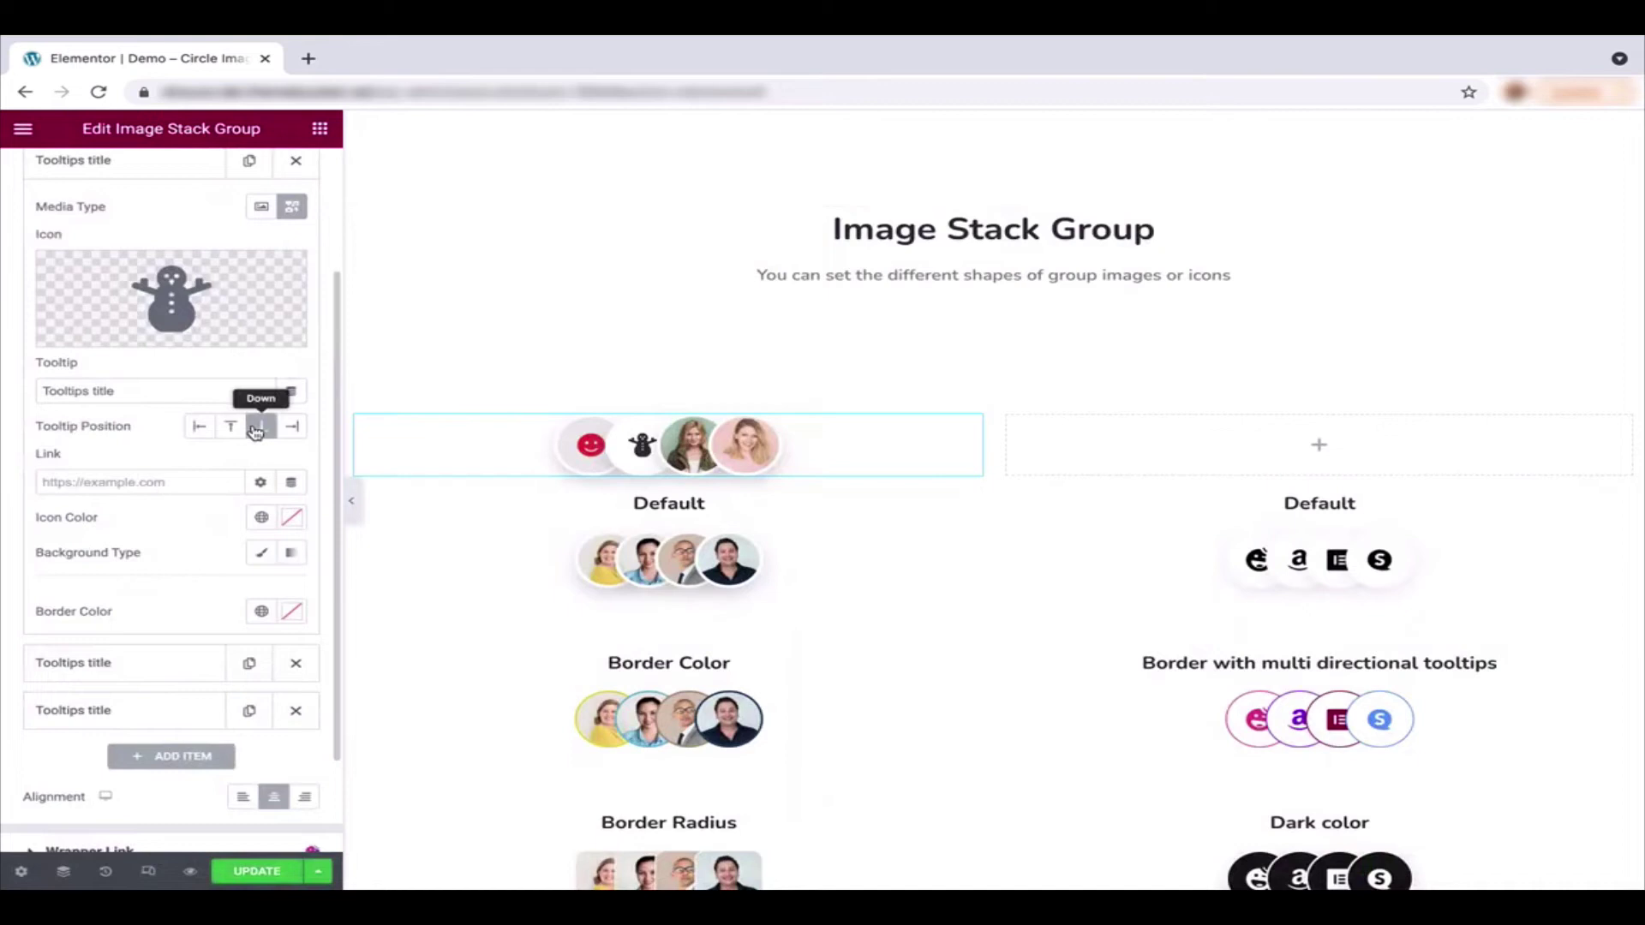
Step: Colour the snowman icon blue and the second item's border light blue #6FCBF7
click(291, 517)
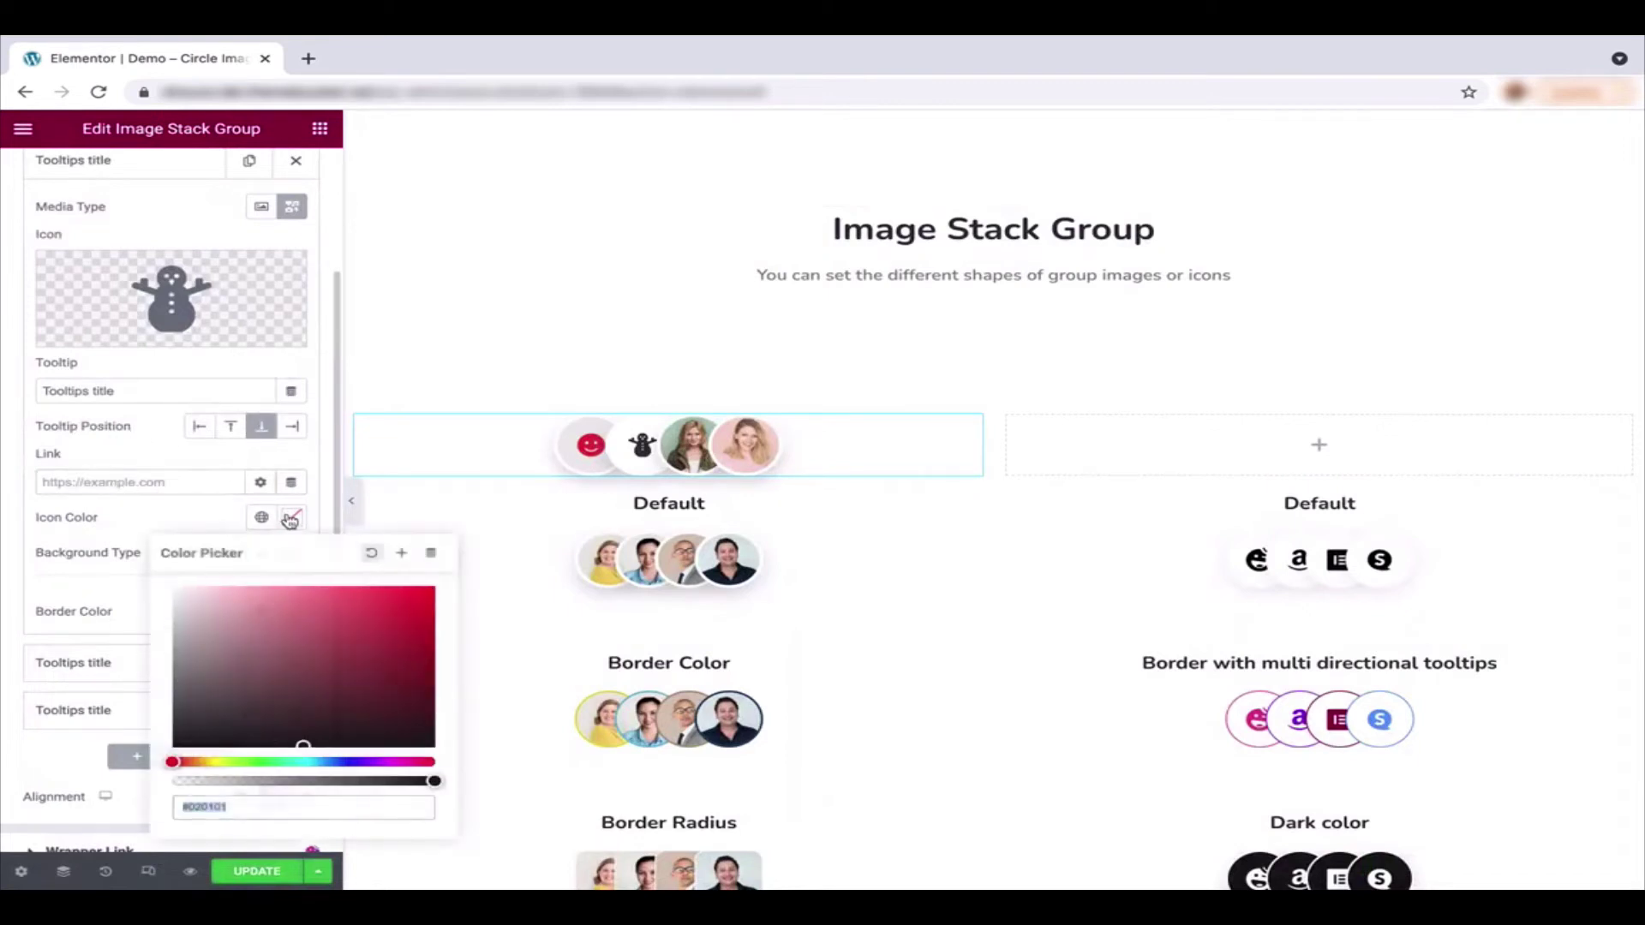
click(342, 761)
click(180, 519)
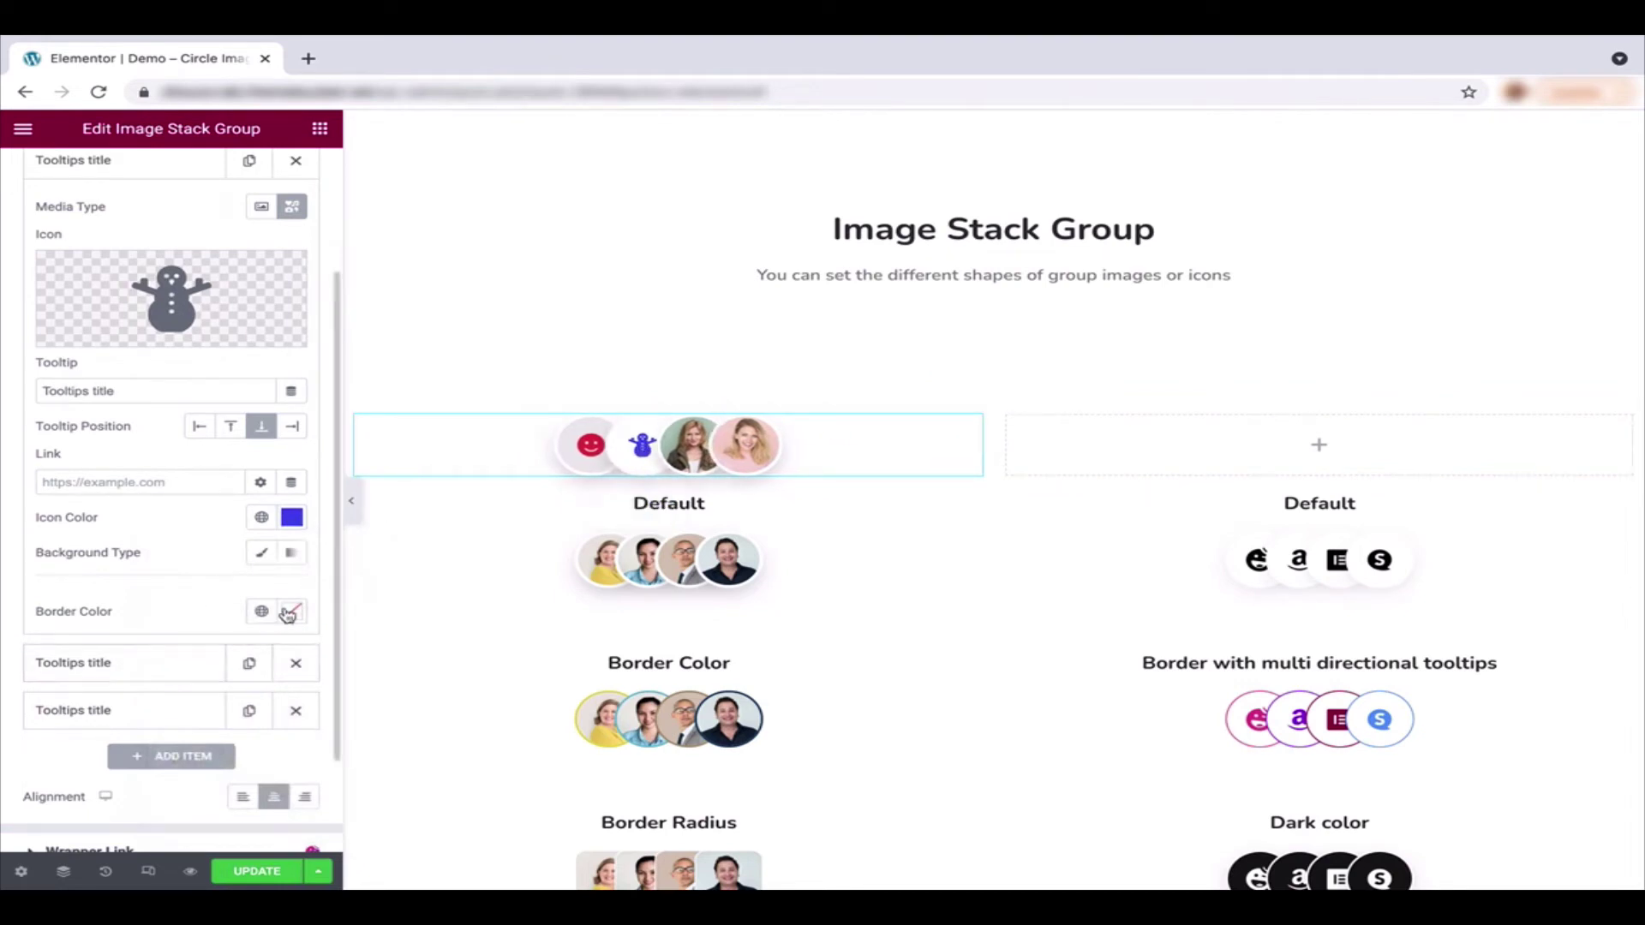
click(291, 611)
click(318, 518)
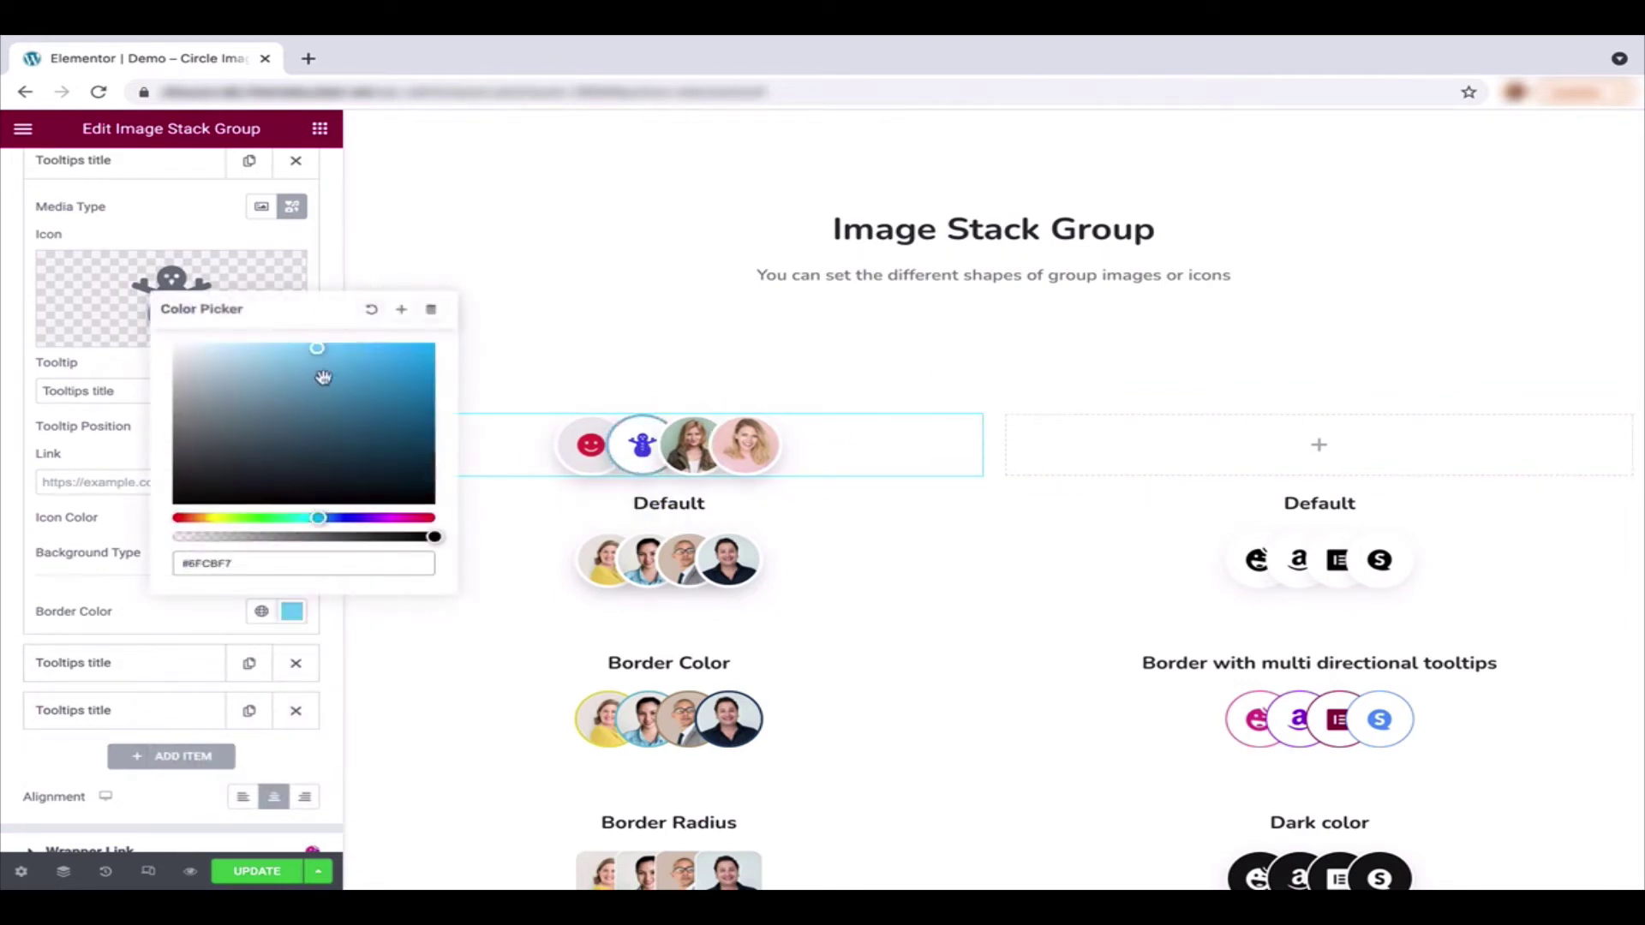
click(179, 628)
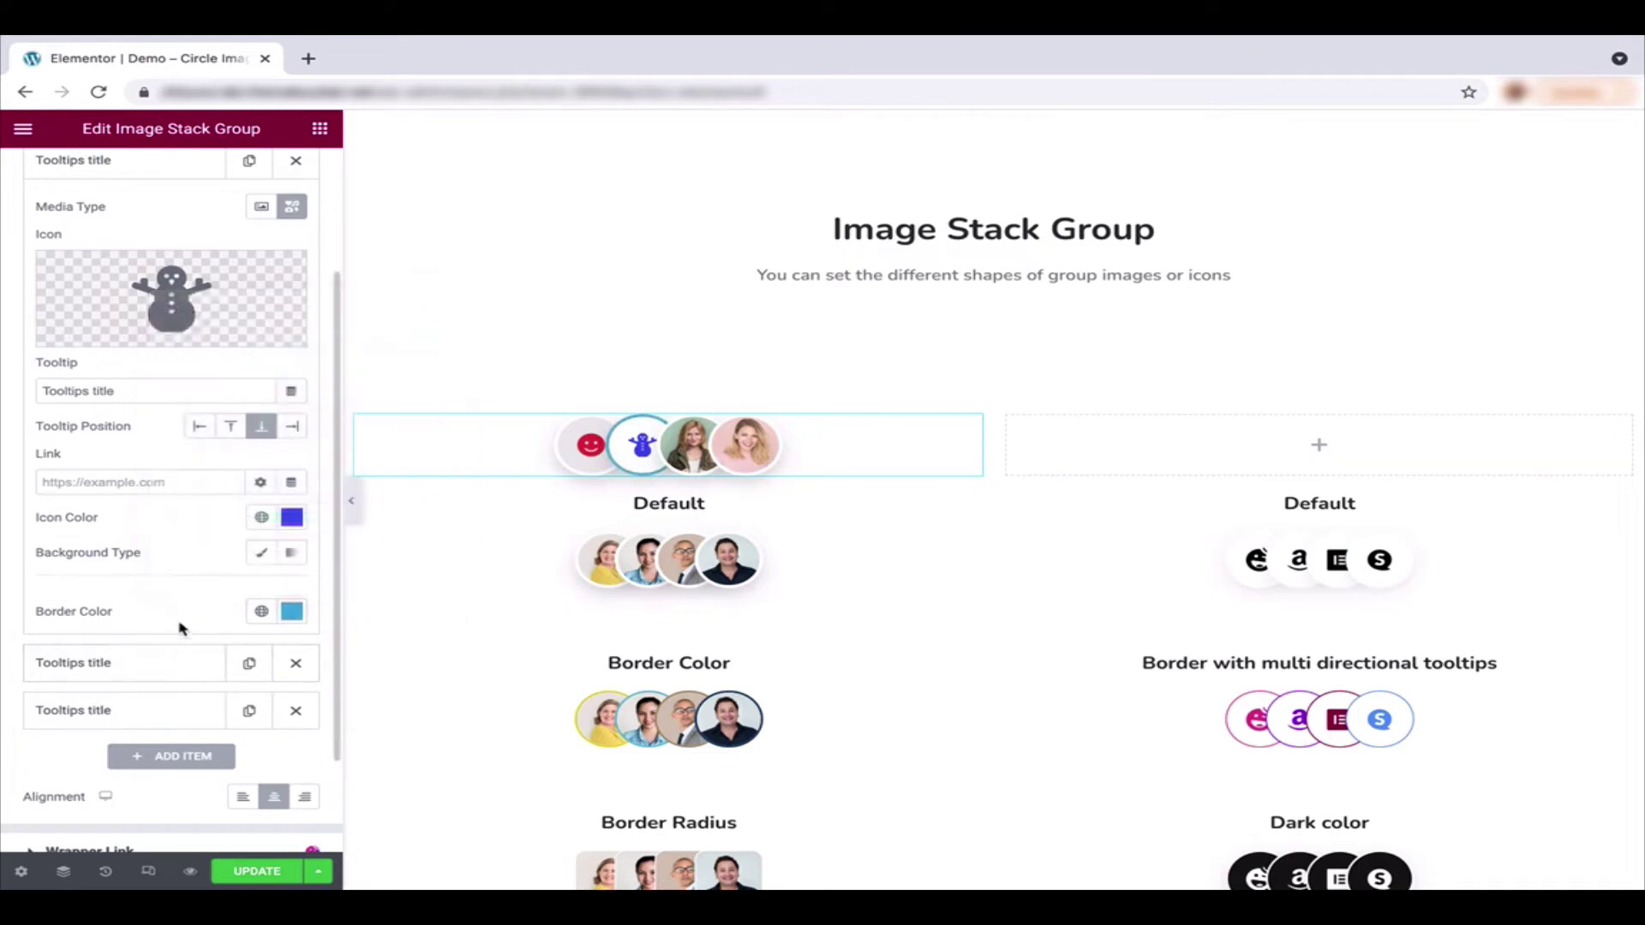
click(154, 671)
Step: Replace the third item with the Happy Icons alarm clock and tint it gold
click(291, 253)
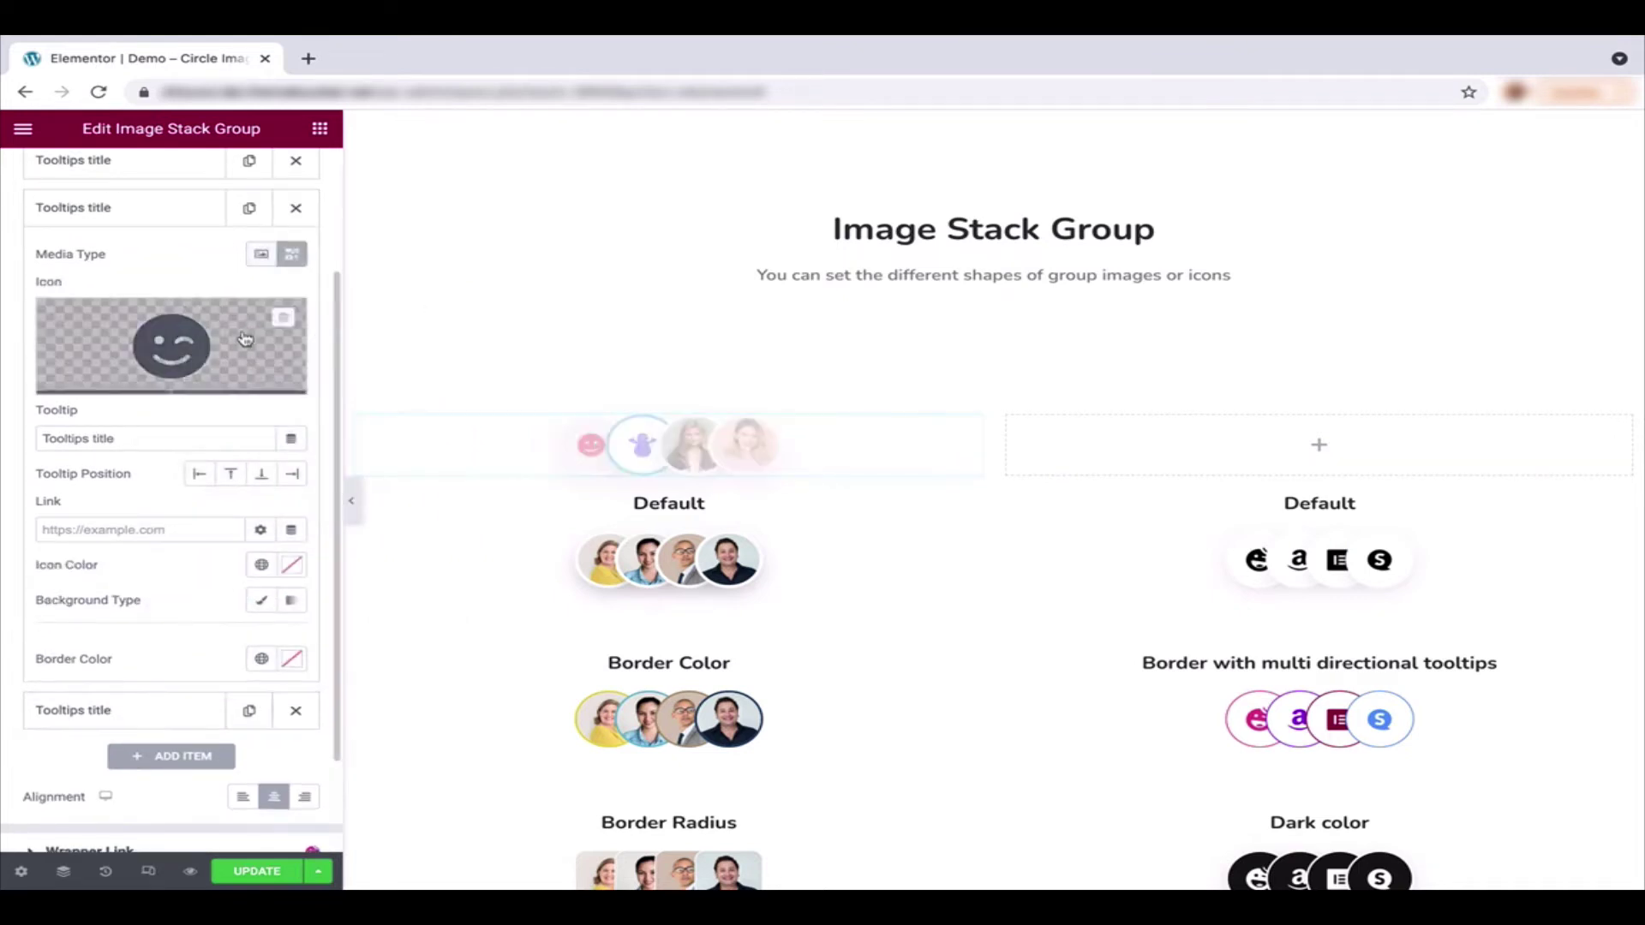
click(172, 341)
click(270, 538)
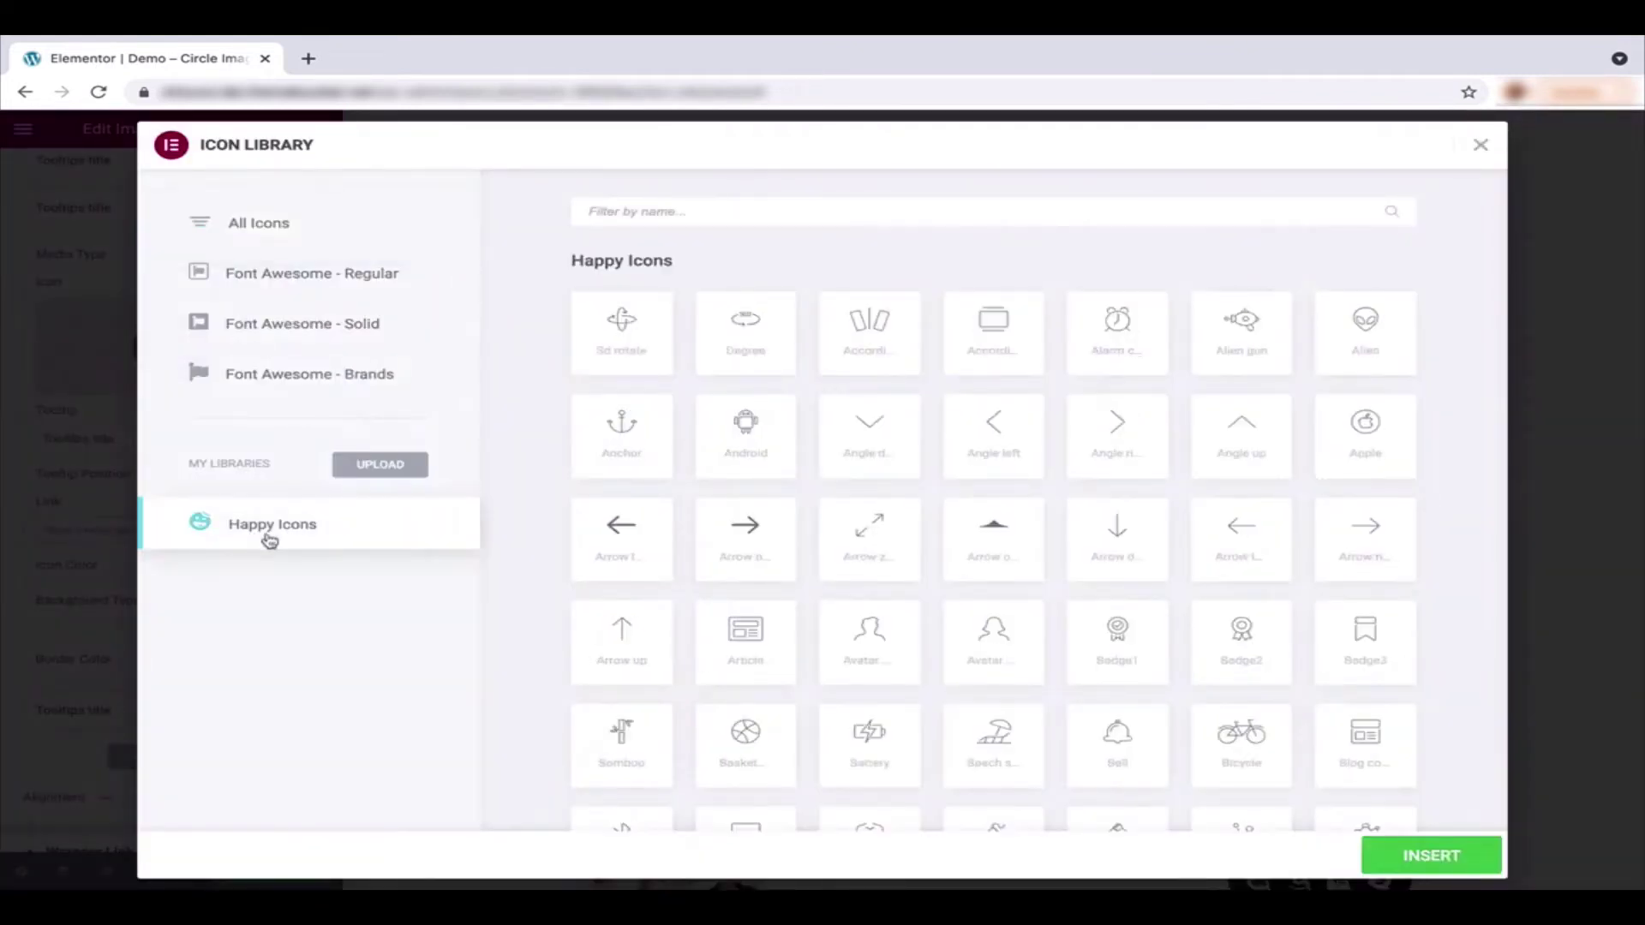
click(1405, 853)
click(291, 565)
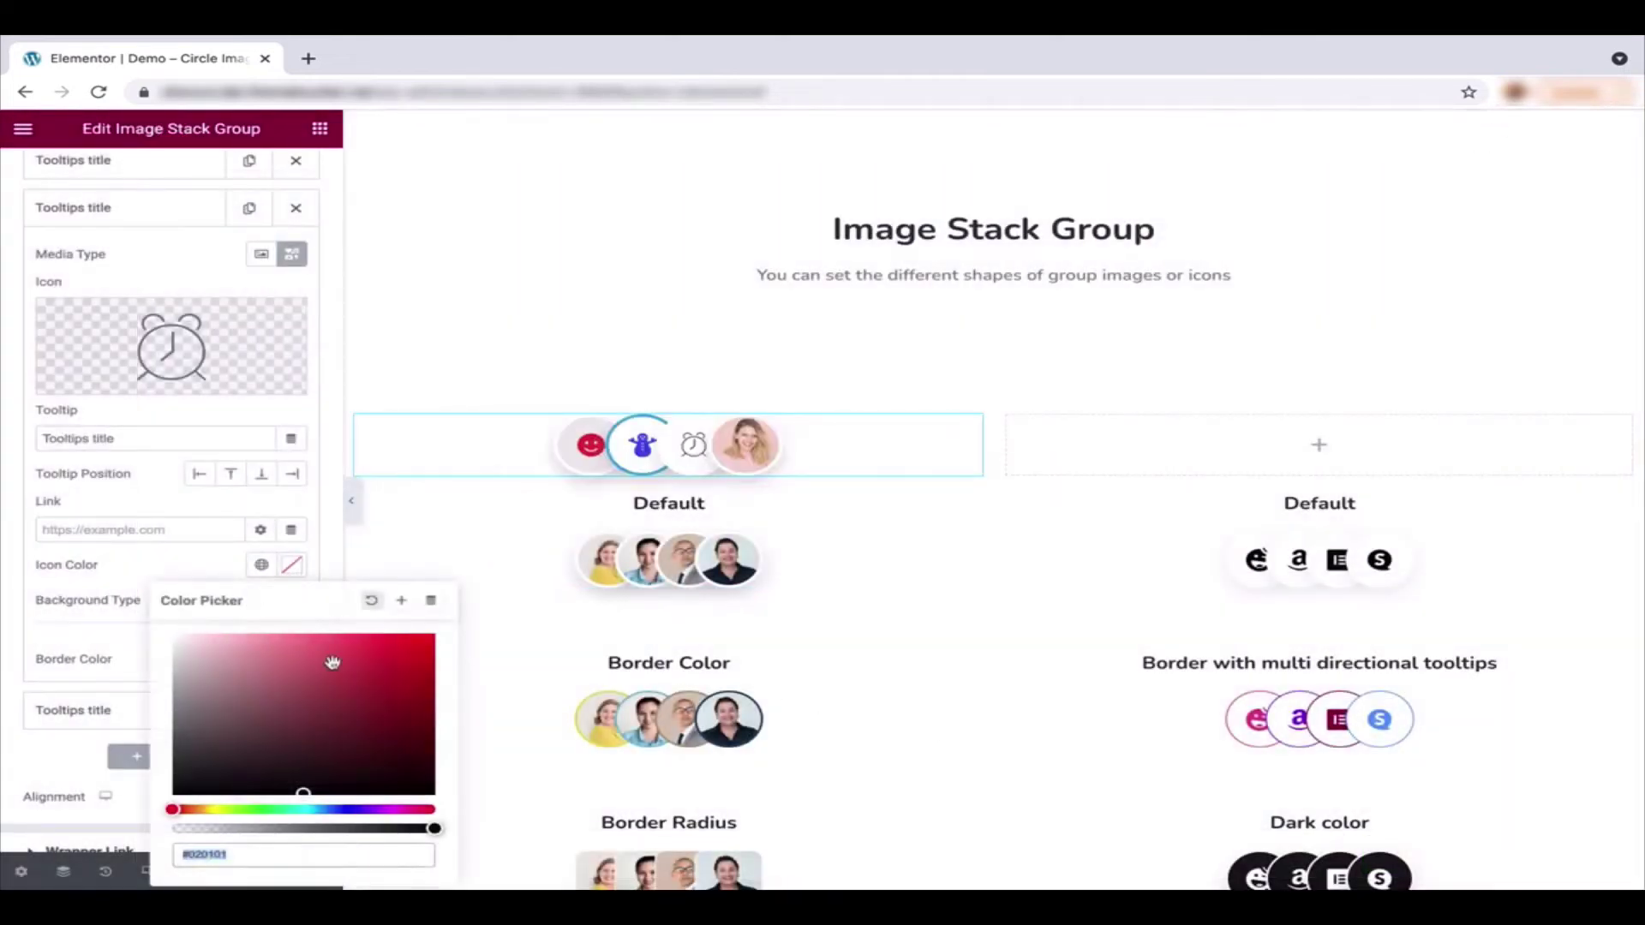
click(202, 810)
drag(358, 667, 438, 678)
click(174, 511)
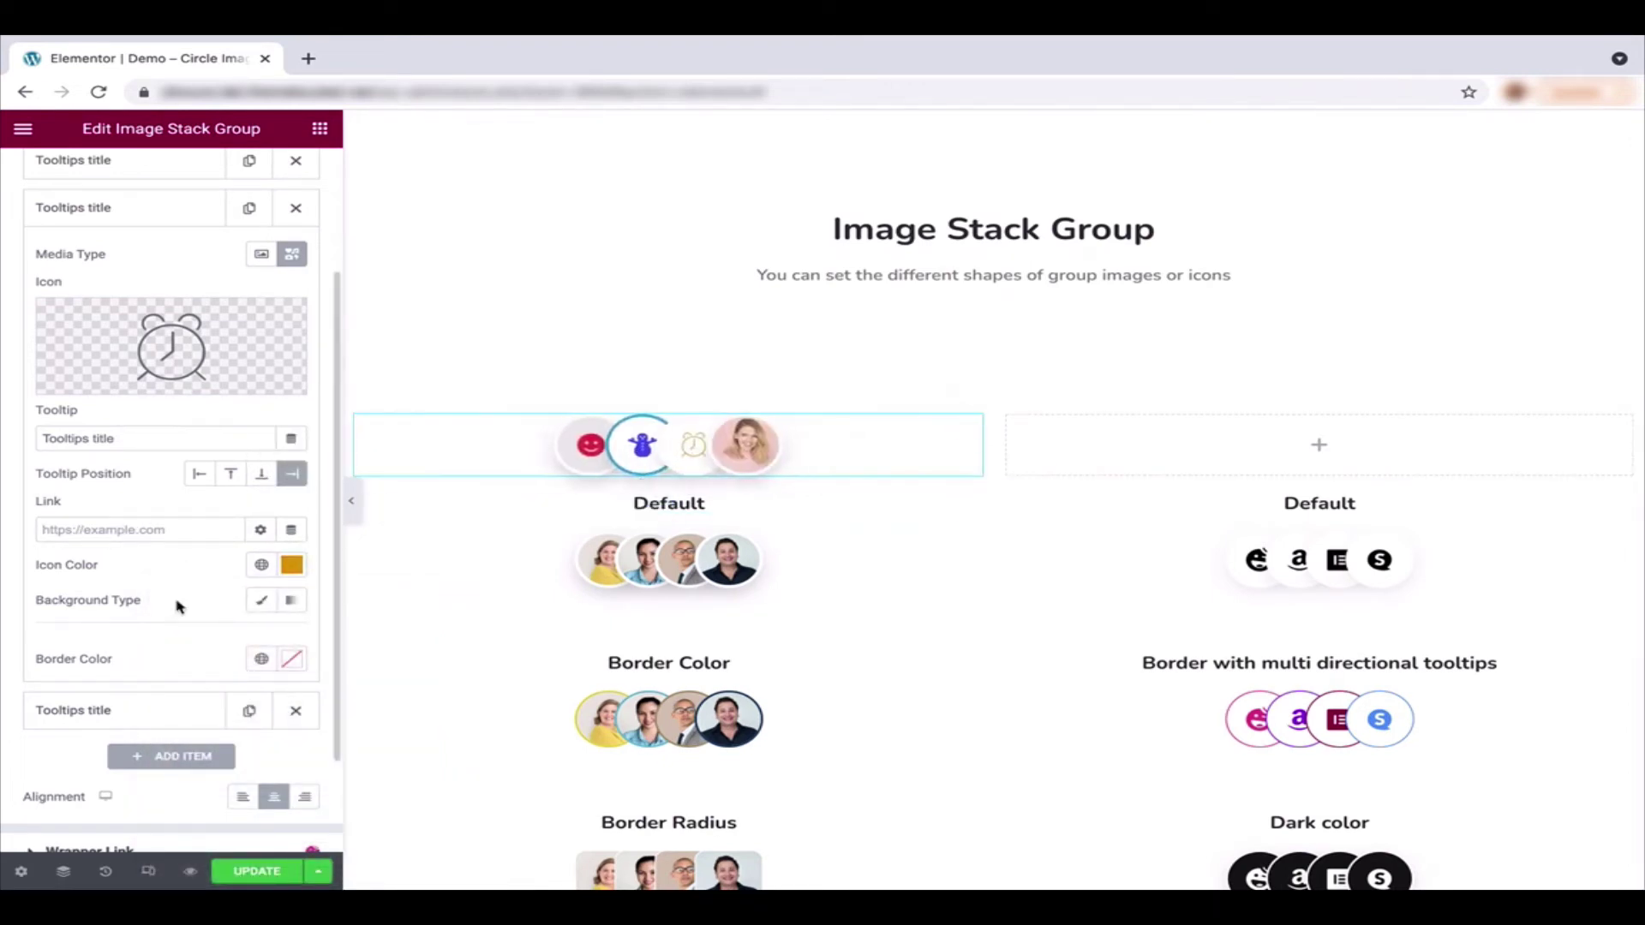
Step: Give the third item a gradient background from pale pink to orange #F29F29
click(264, 603)
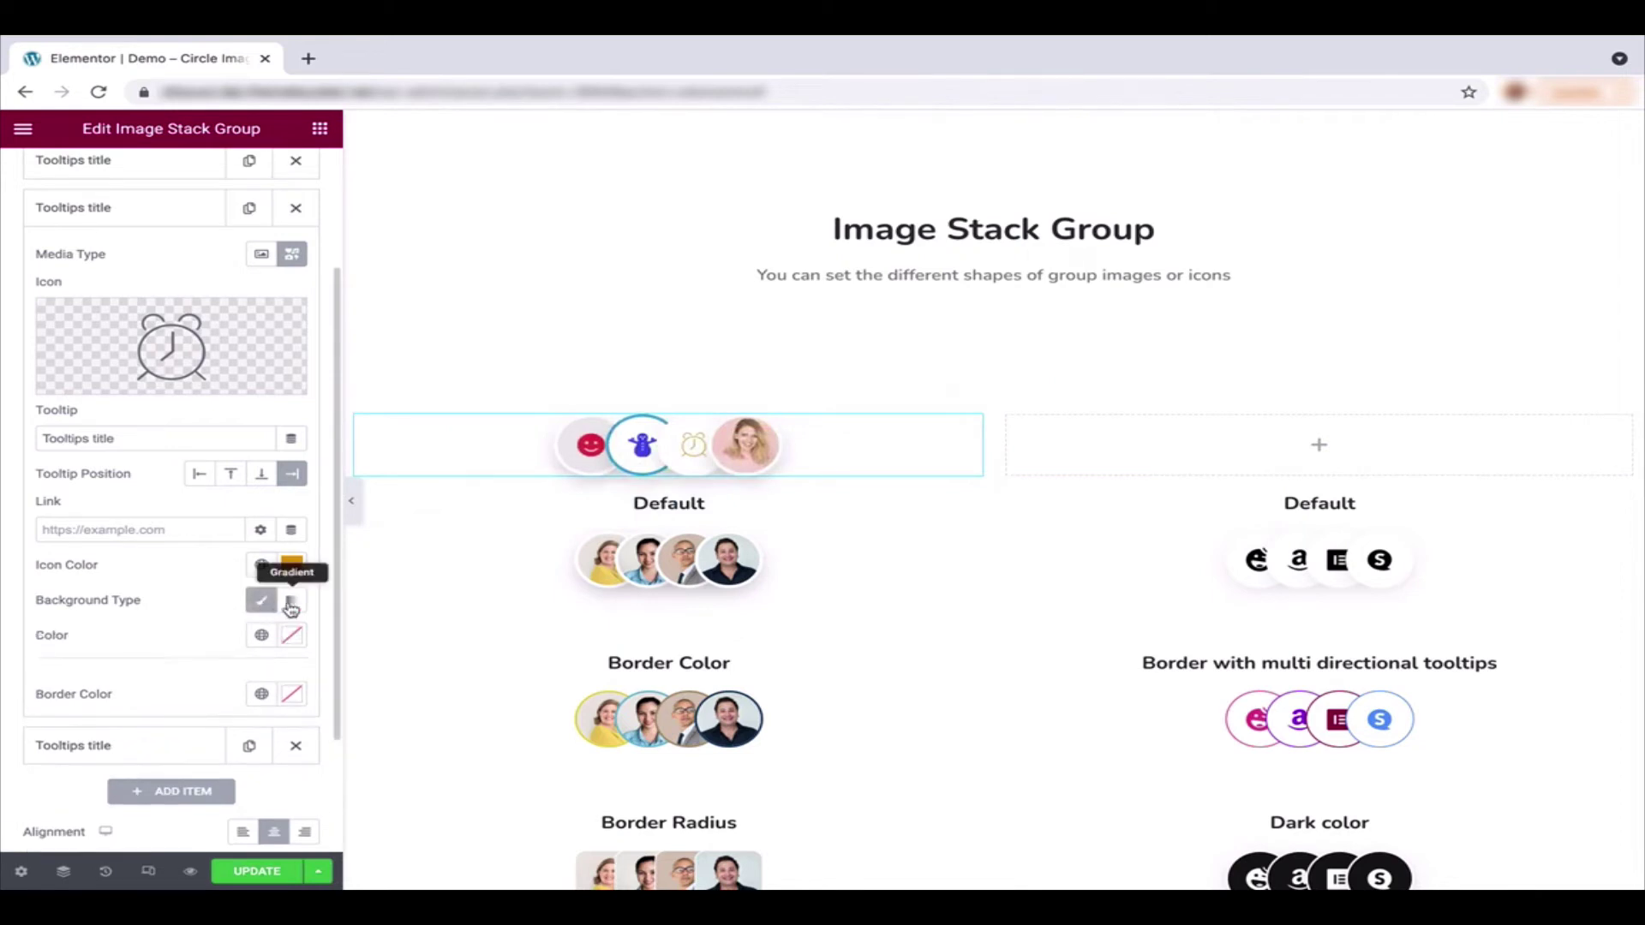
click(291, 605)
scroll(187, 663, down, 1)
click(293, 588)
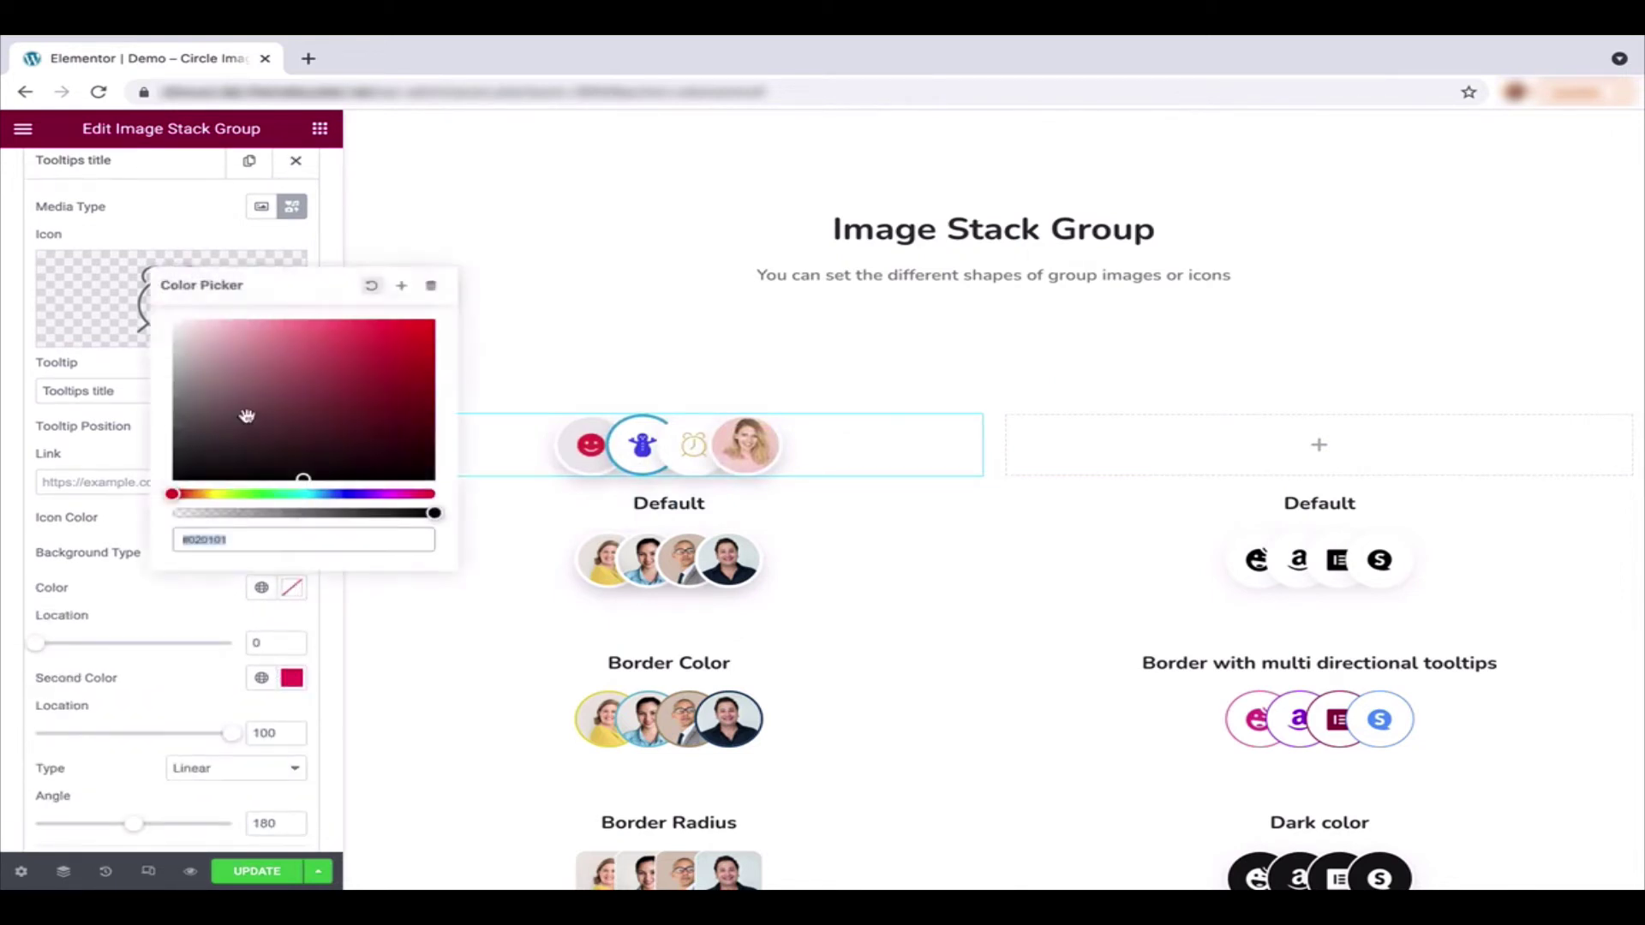
click(187, 495)
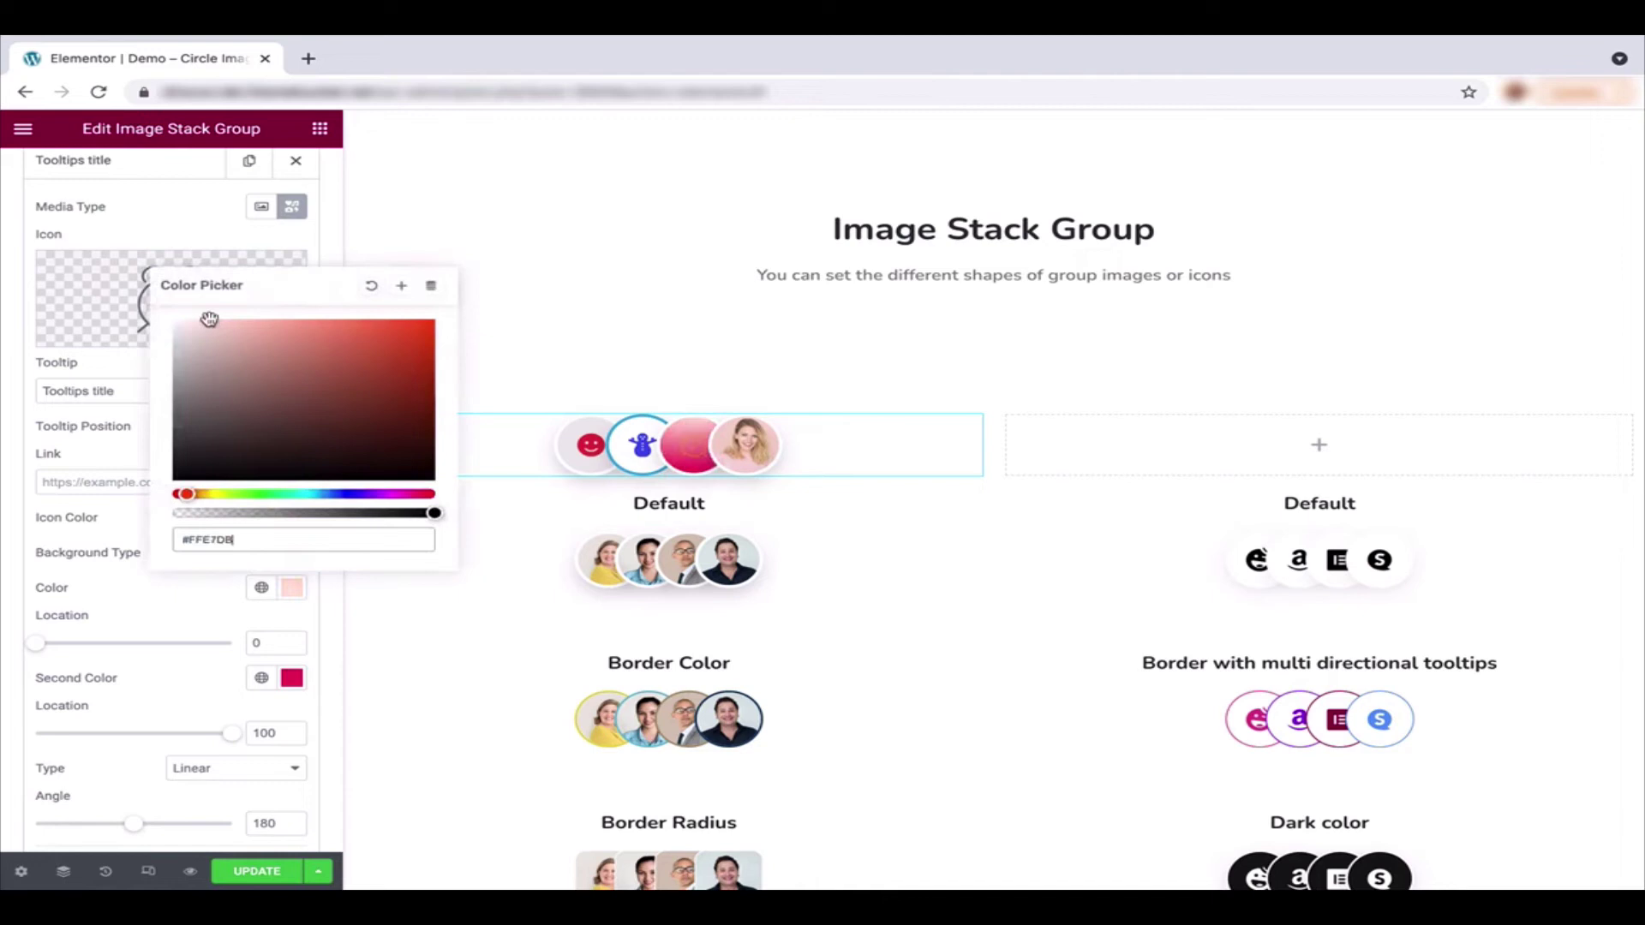
click(209, 632)
click(291, 678)
click(197, 585)
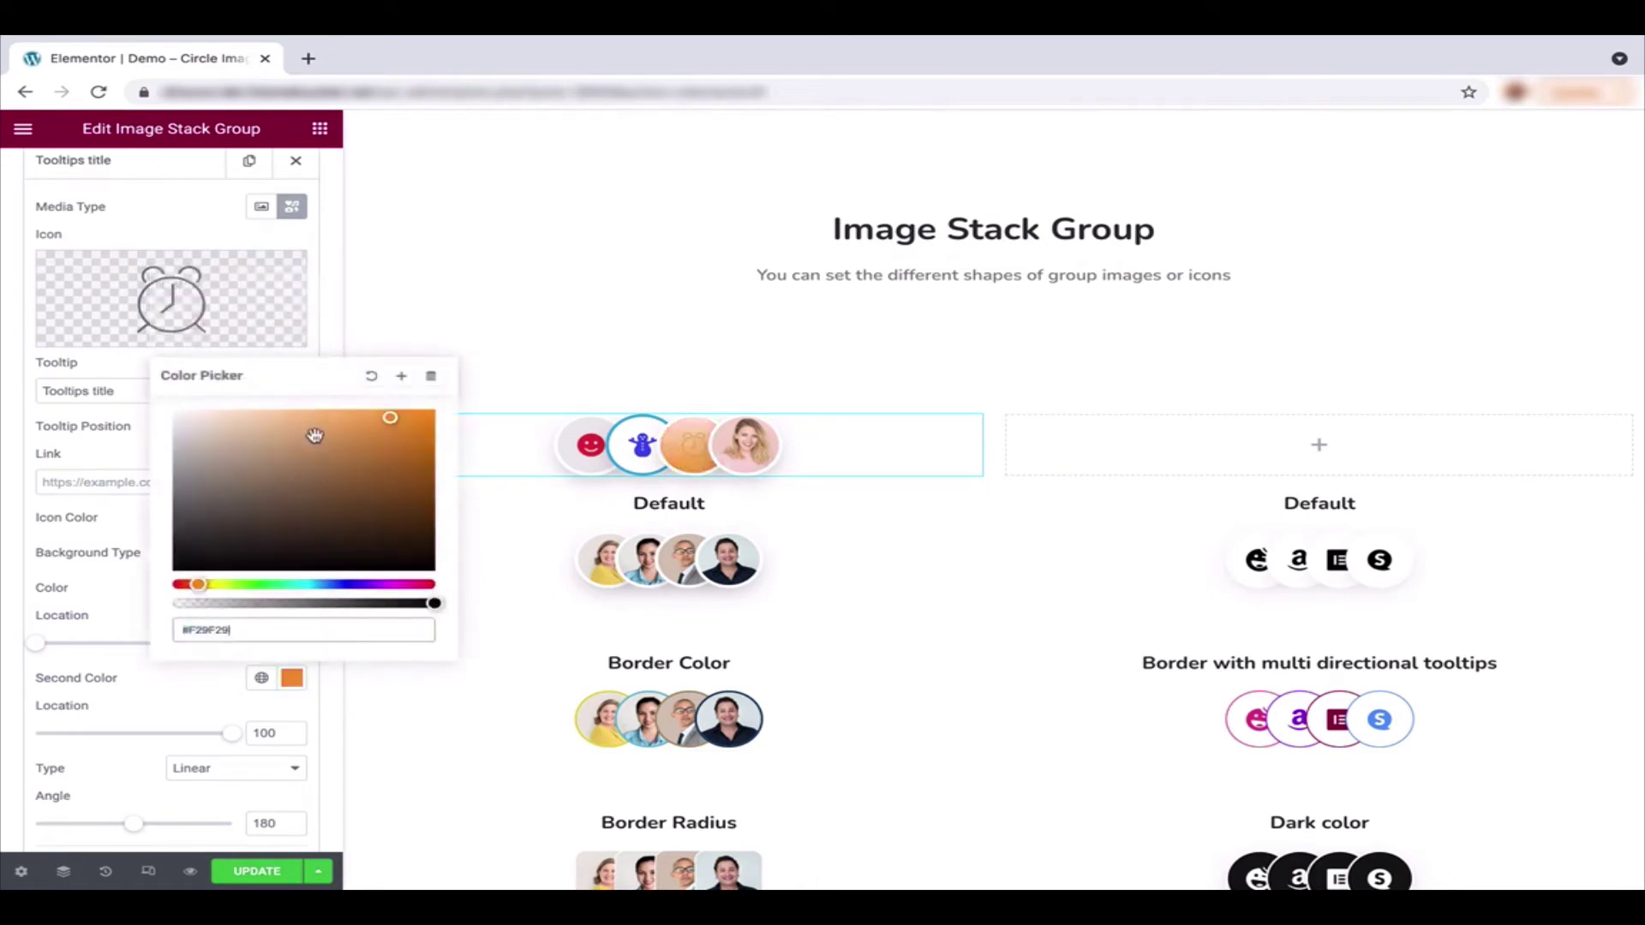
click(146, 561)
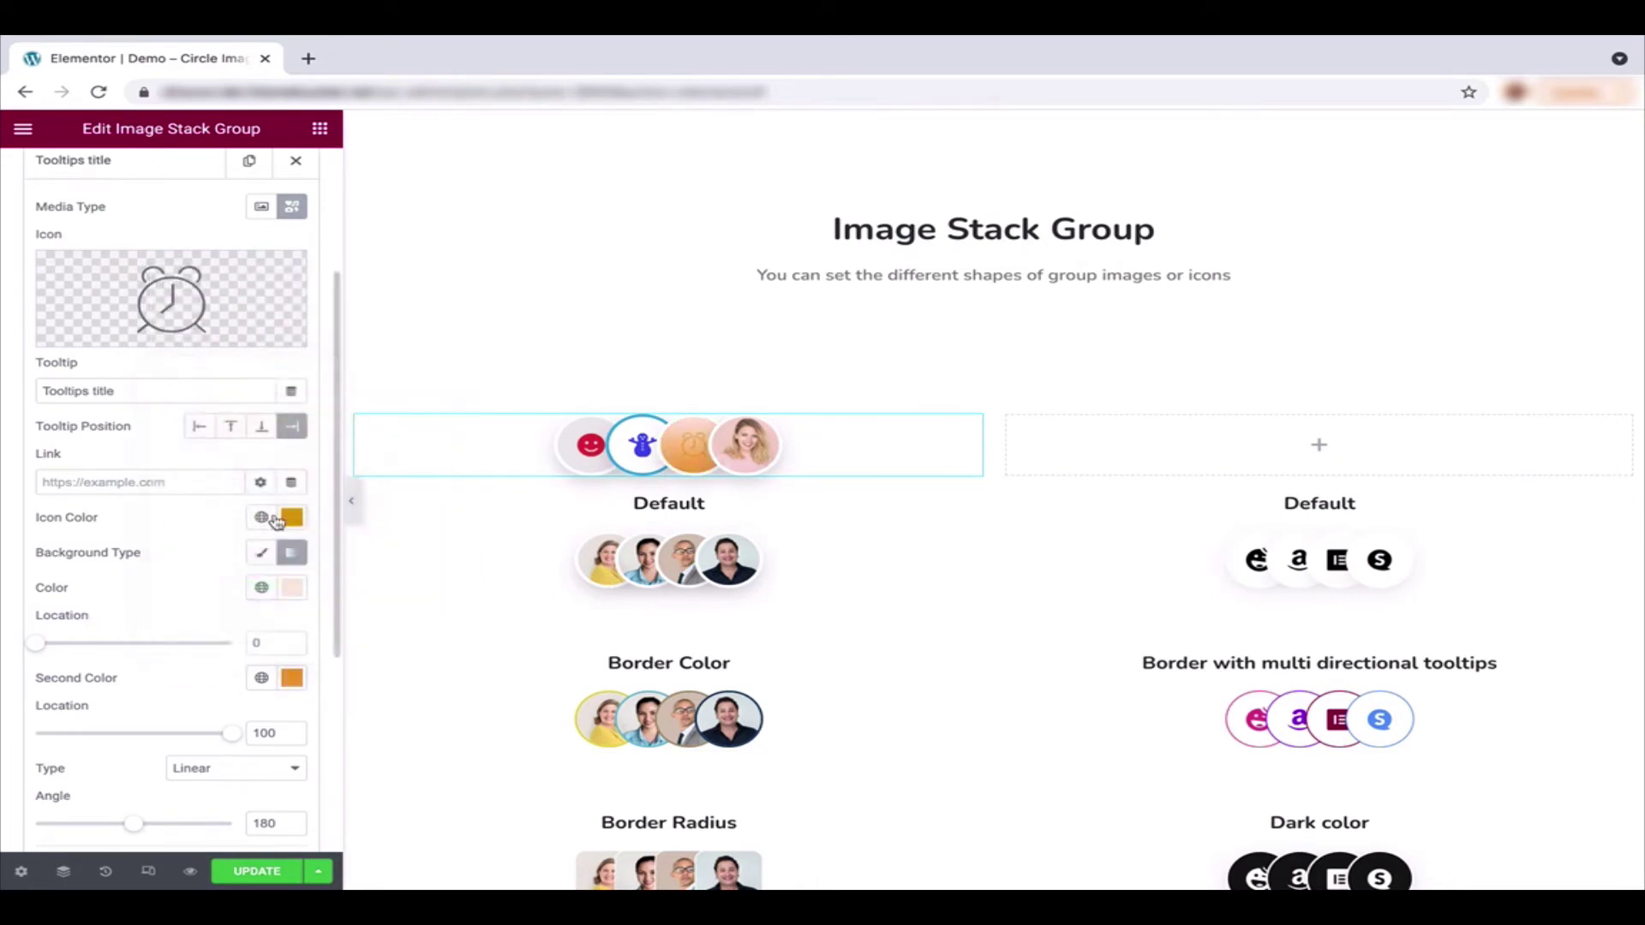
Step: Change the alarm clock icon colour to black
scroll(131, 503, up, 1)
click(291, 619)
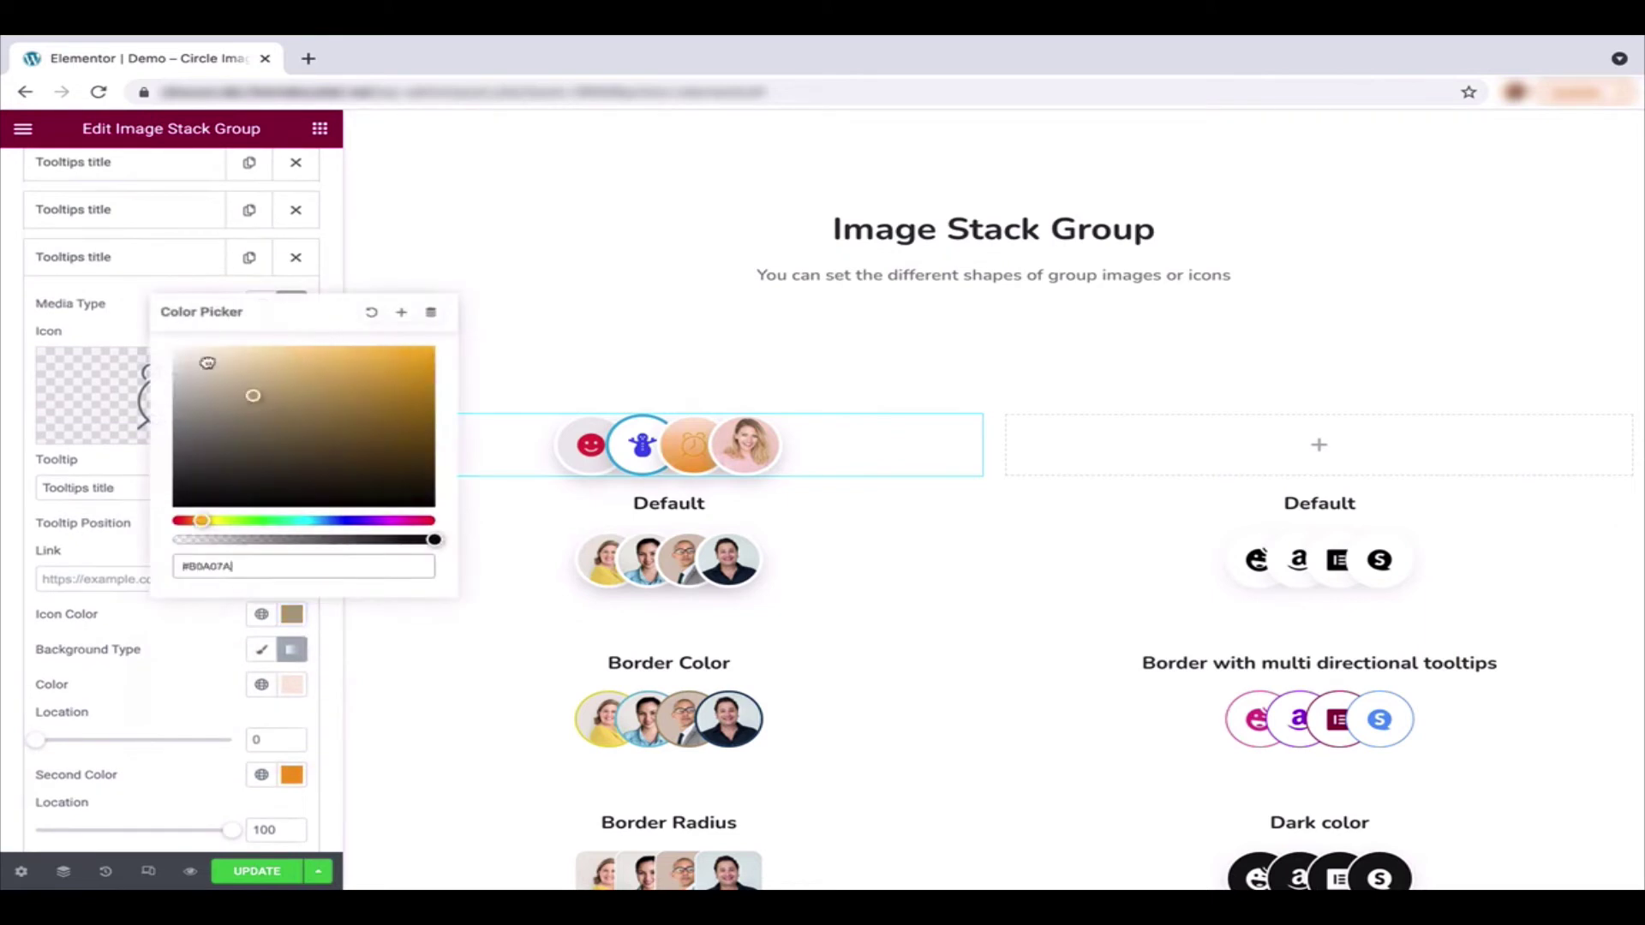
click(119, 607)
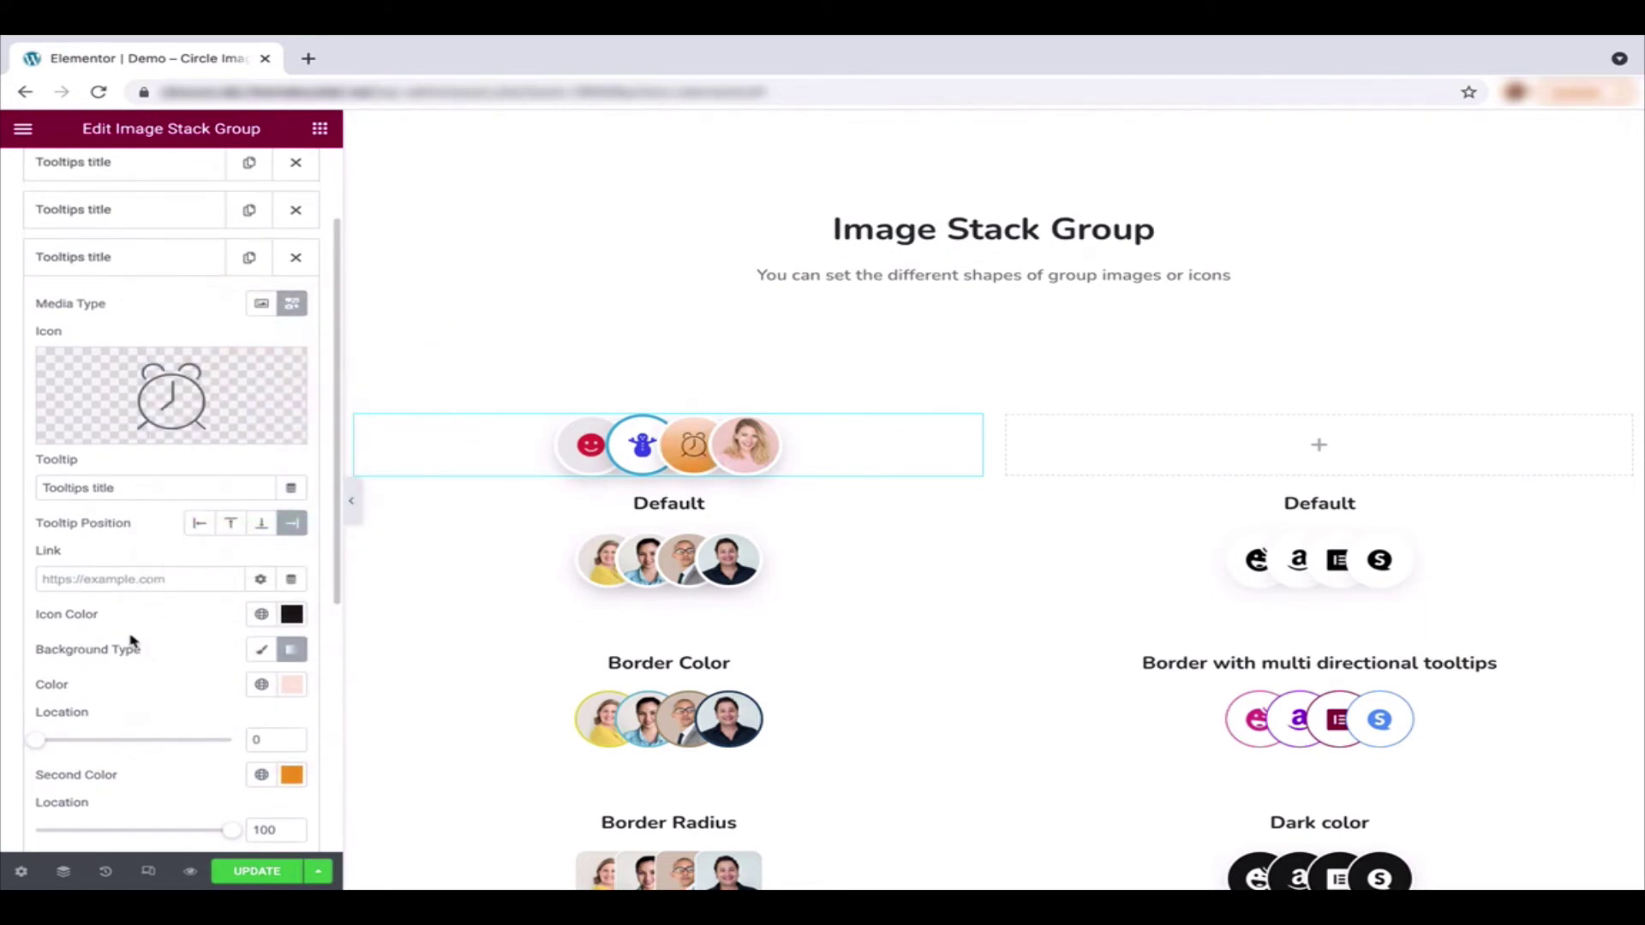
scroll(132, 643, down, 1)
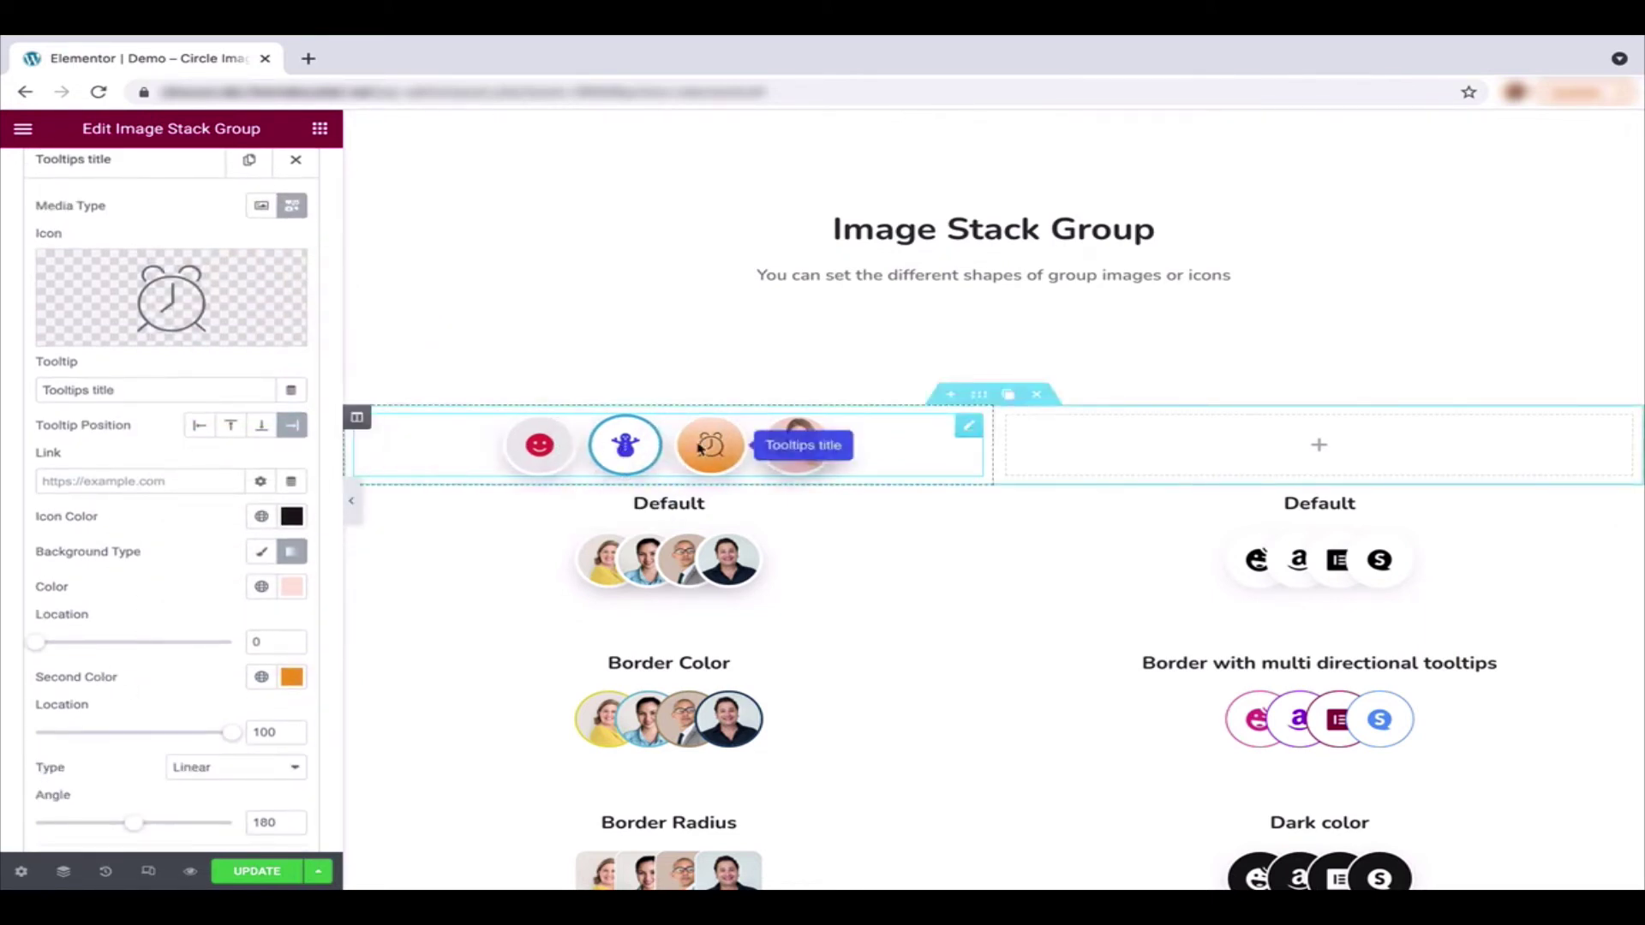
scroll(160, 431, down, 2)
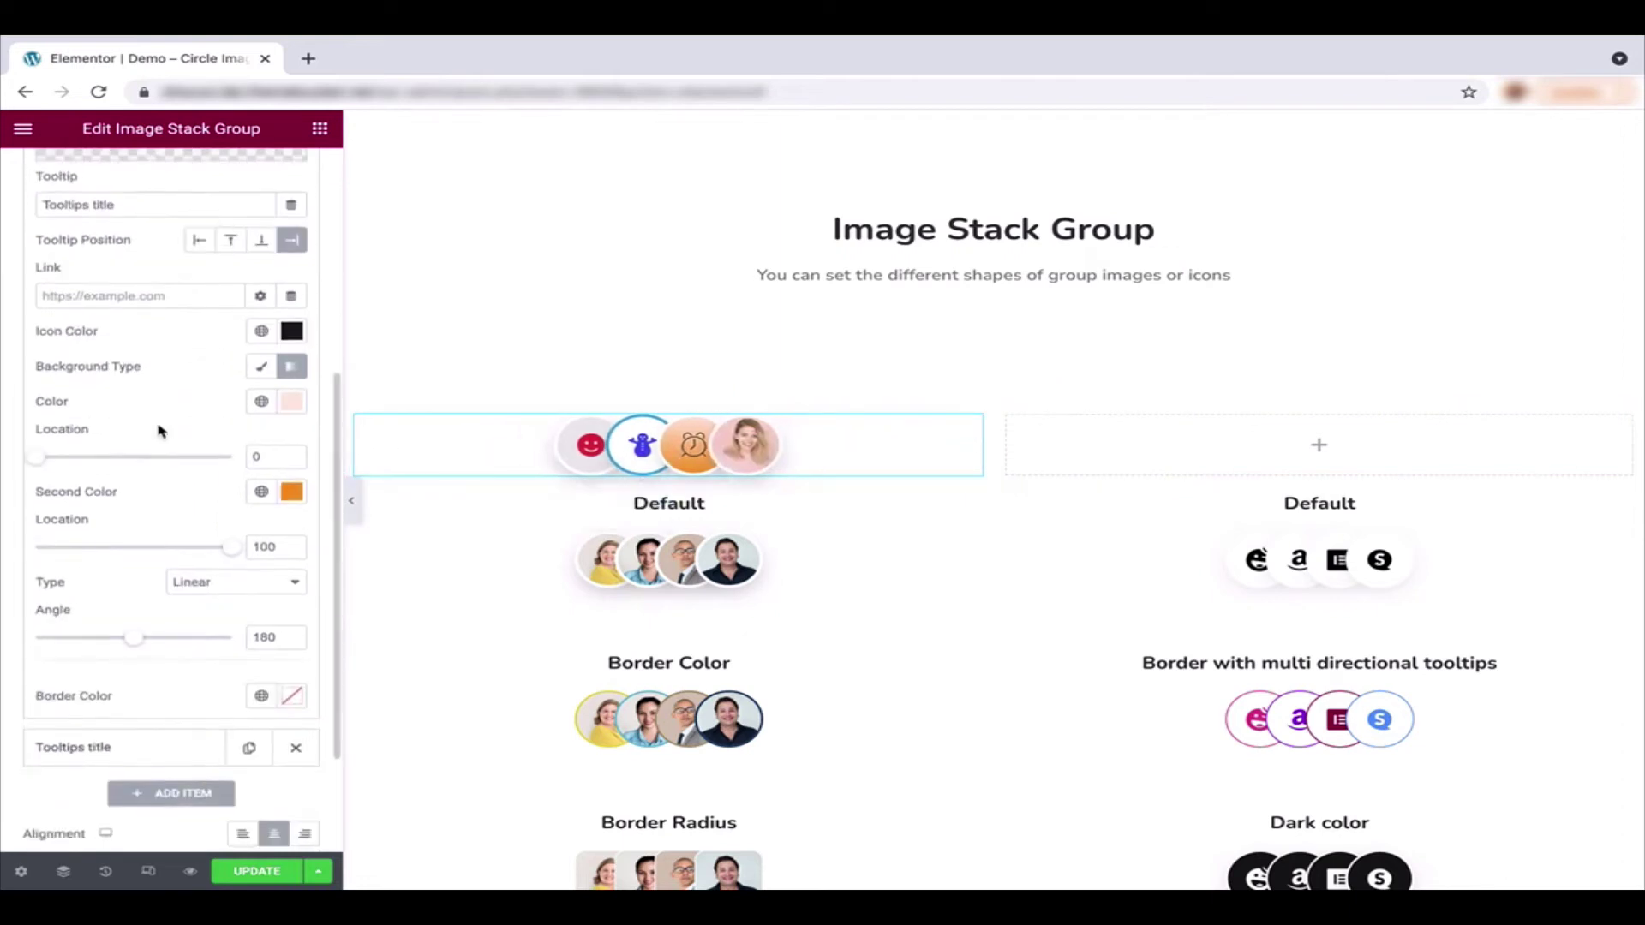
scroll(140, 643, down, 1)
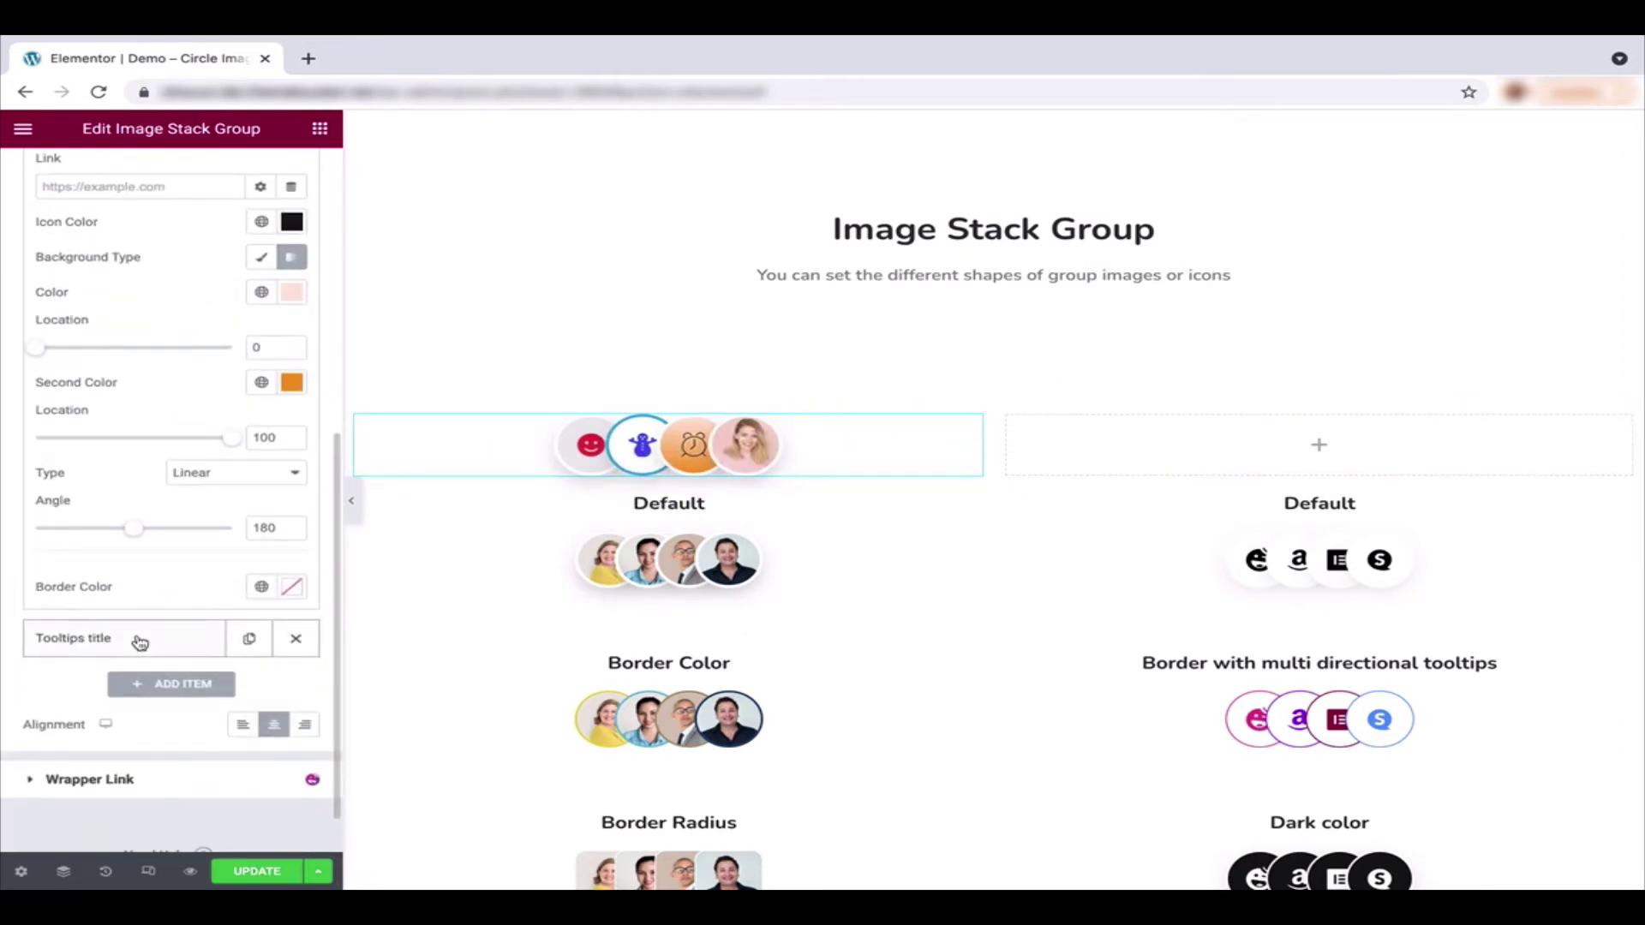
Step: Switch the fourth item to the Android icon from Happy Icons
click(140, 641)
scroll(179, 429, up, 3)
click(291, 277)
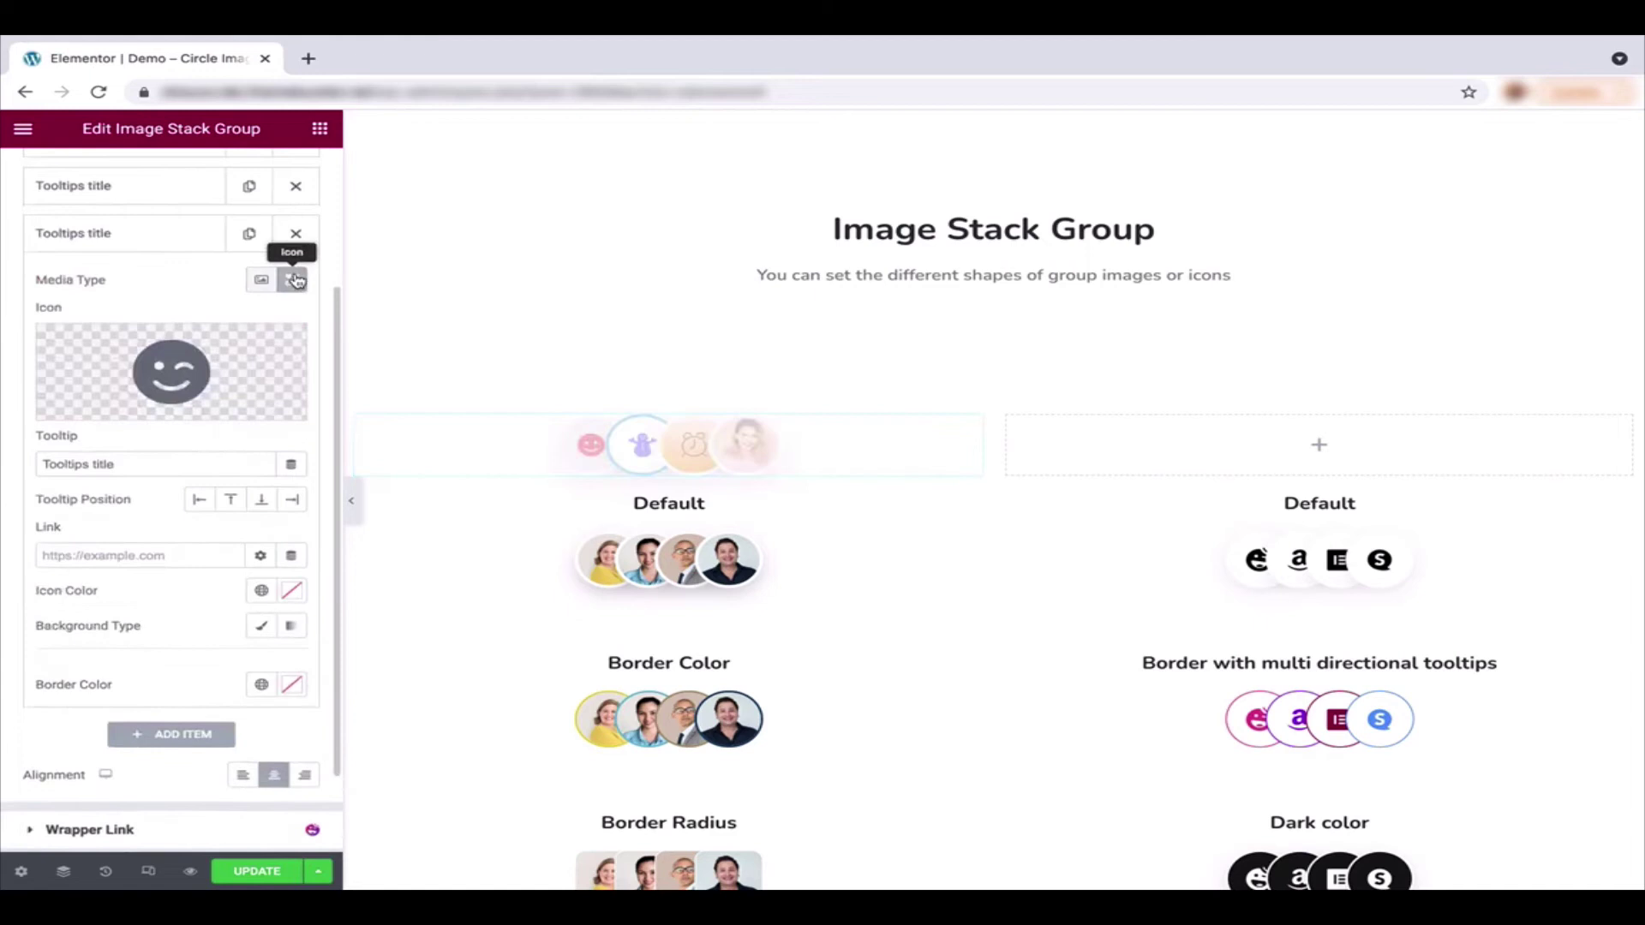
click(265, 360)
click(273, 524)
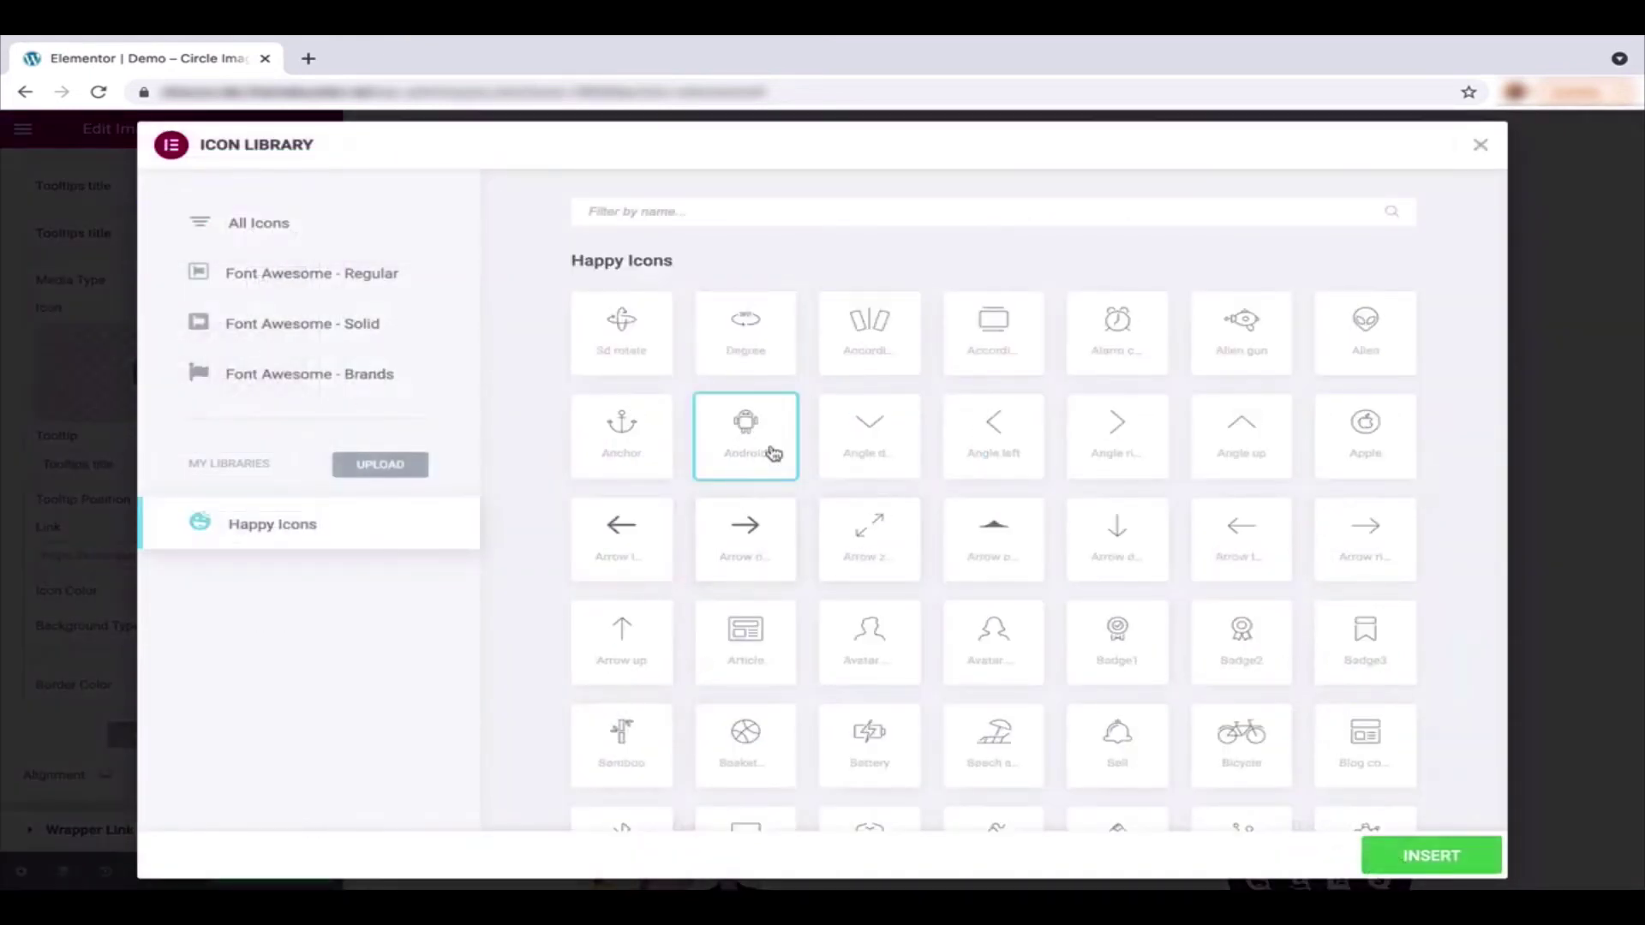
click(1396, 844)
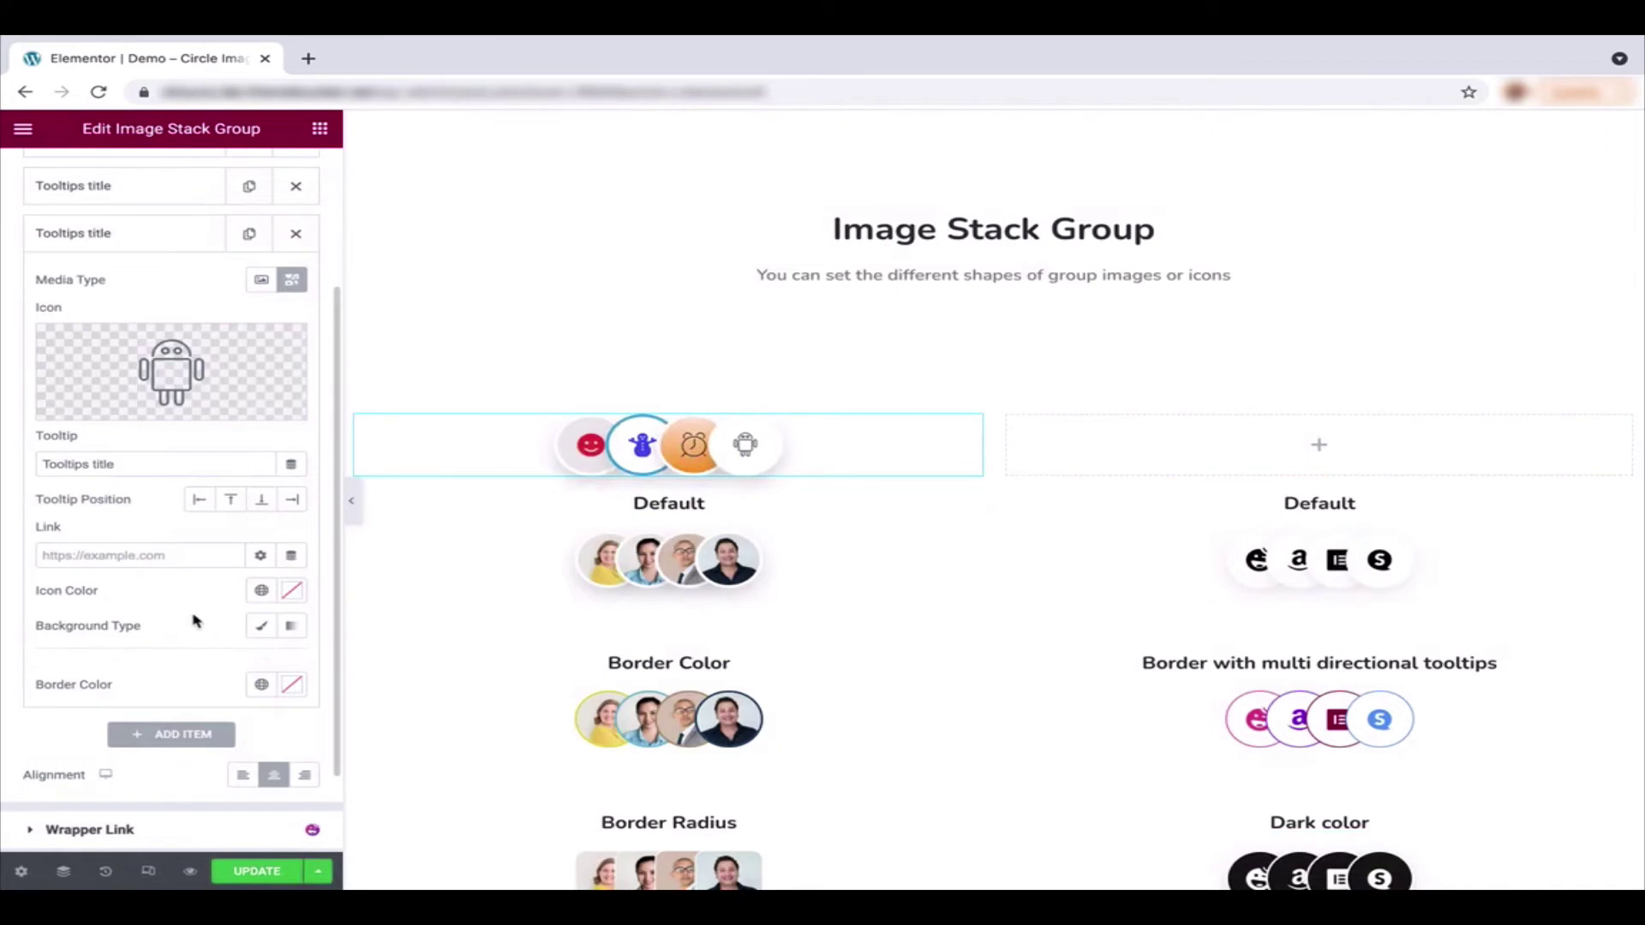
Step: Give the fourth item a green border colour
click(291, 685)
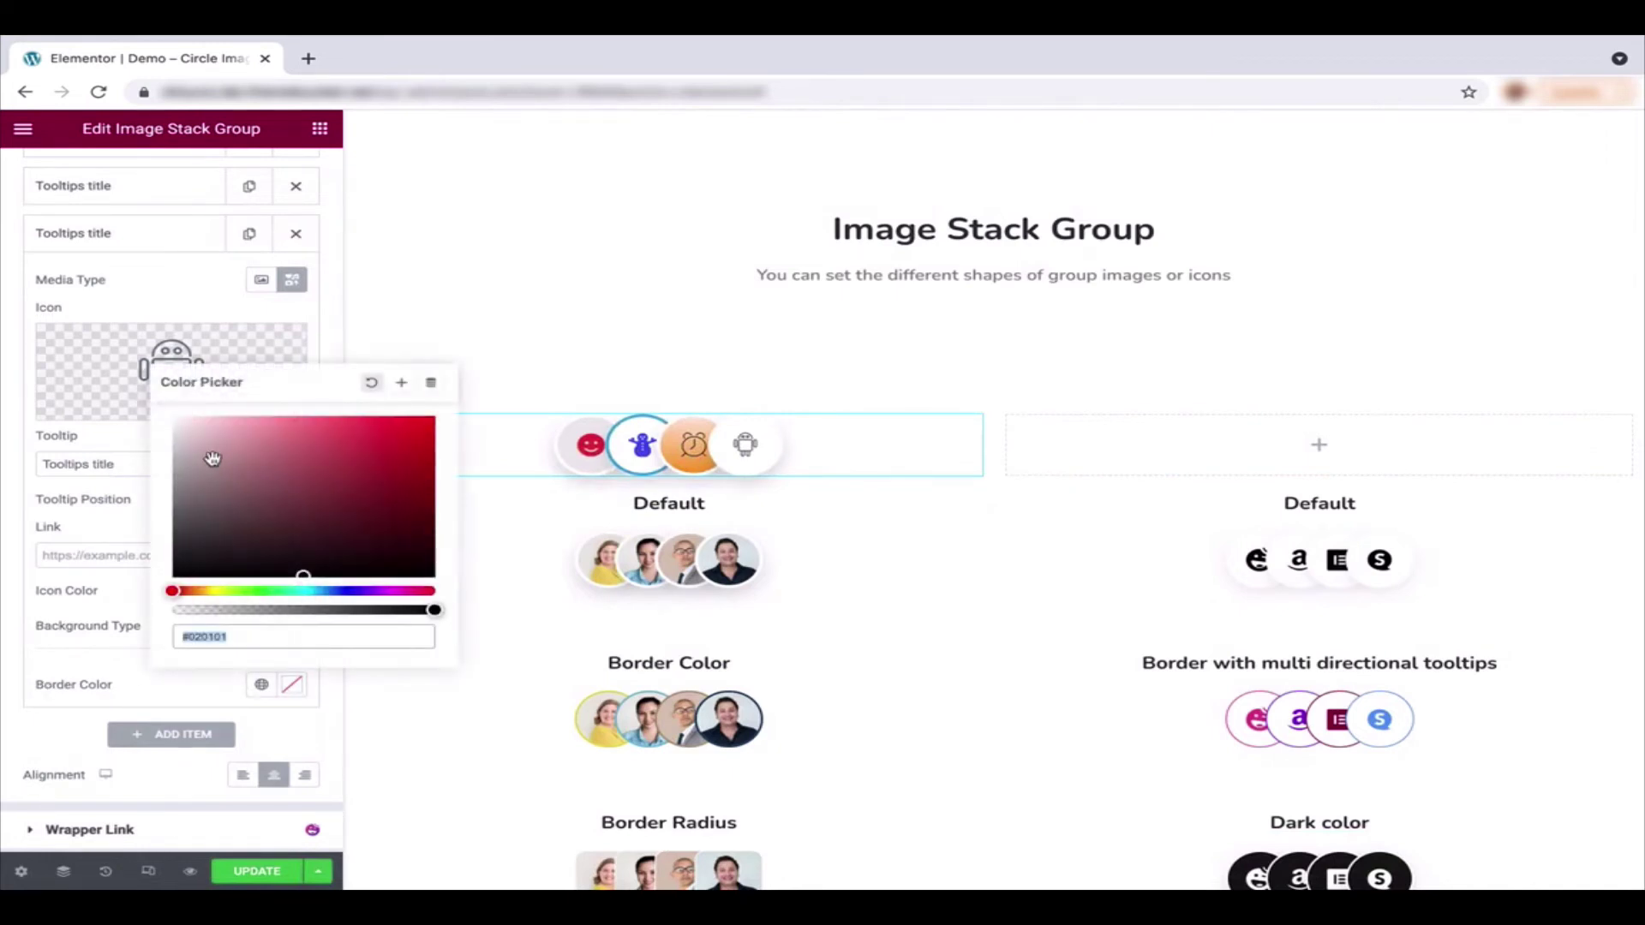
click(270, 591)
click(137, 497)
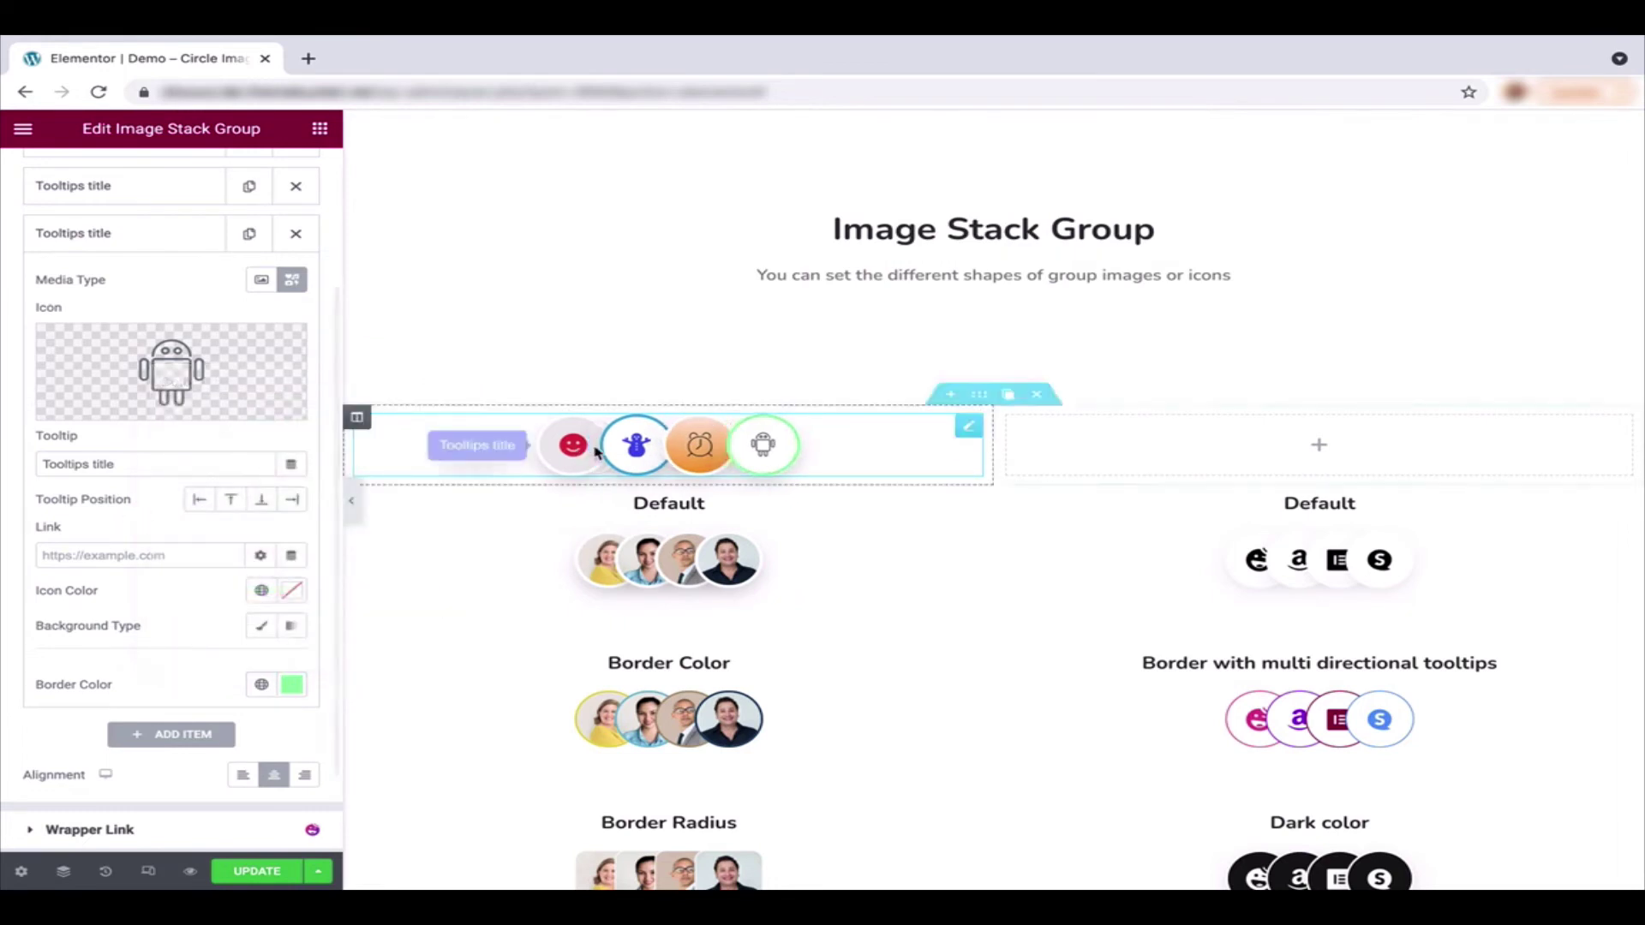
Step: In Style > Image / Icon, set Icon Size to 26 and Spacing to 20, keeping Item Size 65 and Border Size 3
scroll(171, 257, up, 3)
click(173, 182)
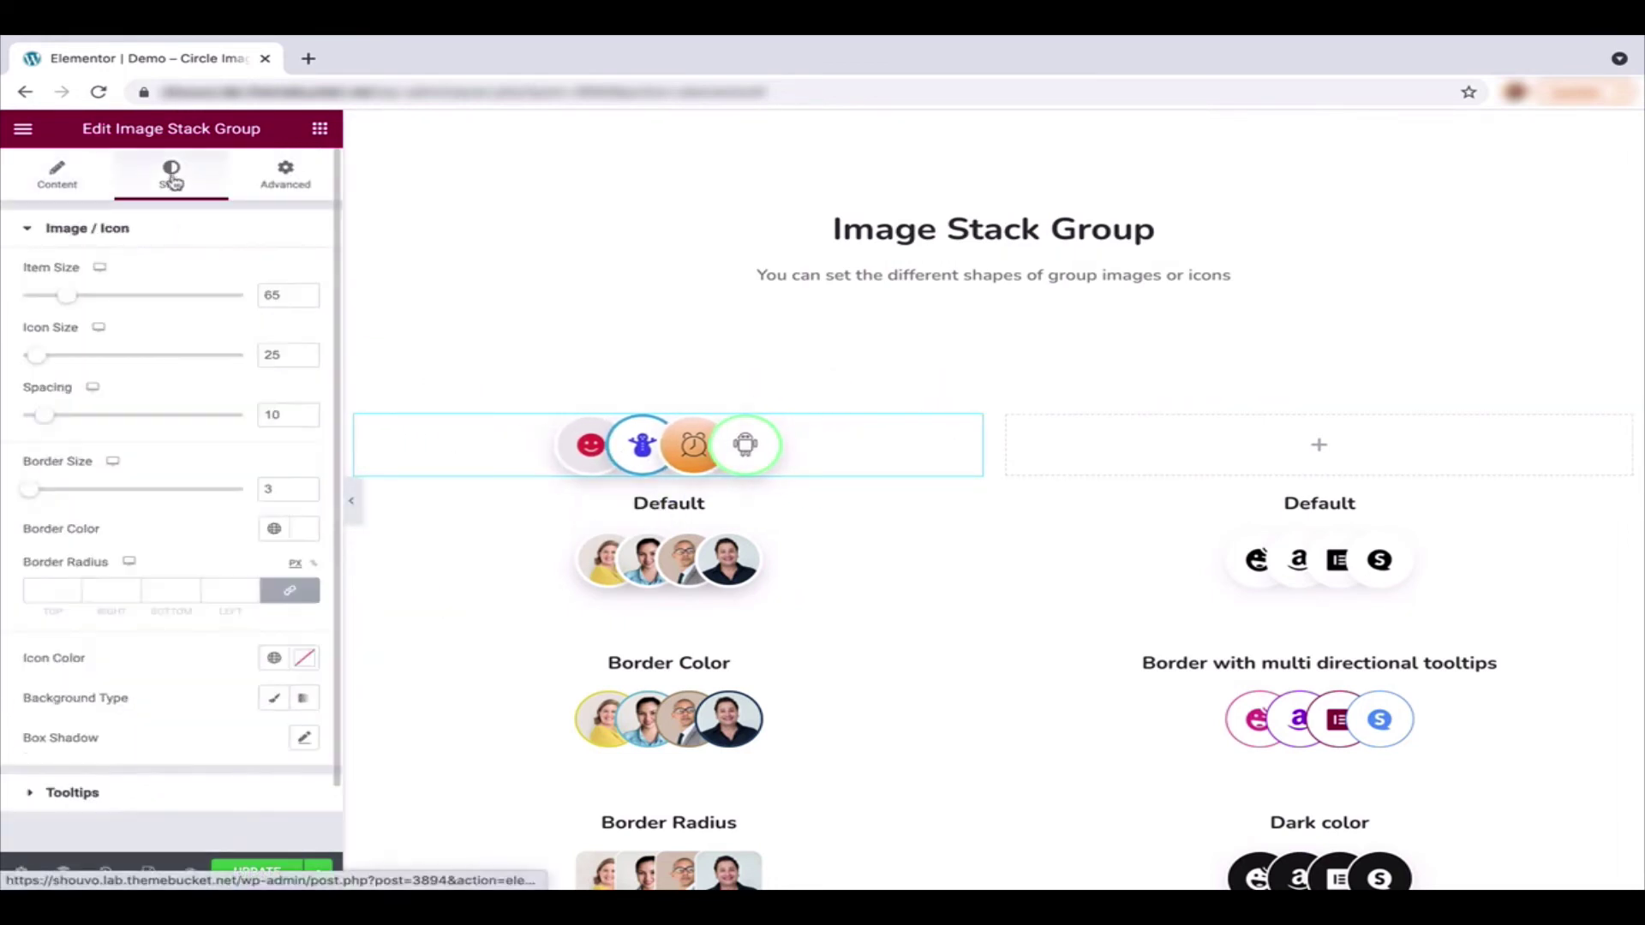
drag(42, 360, 43, 362)
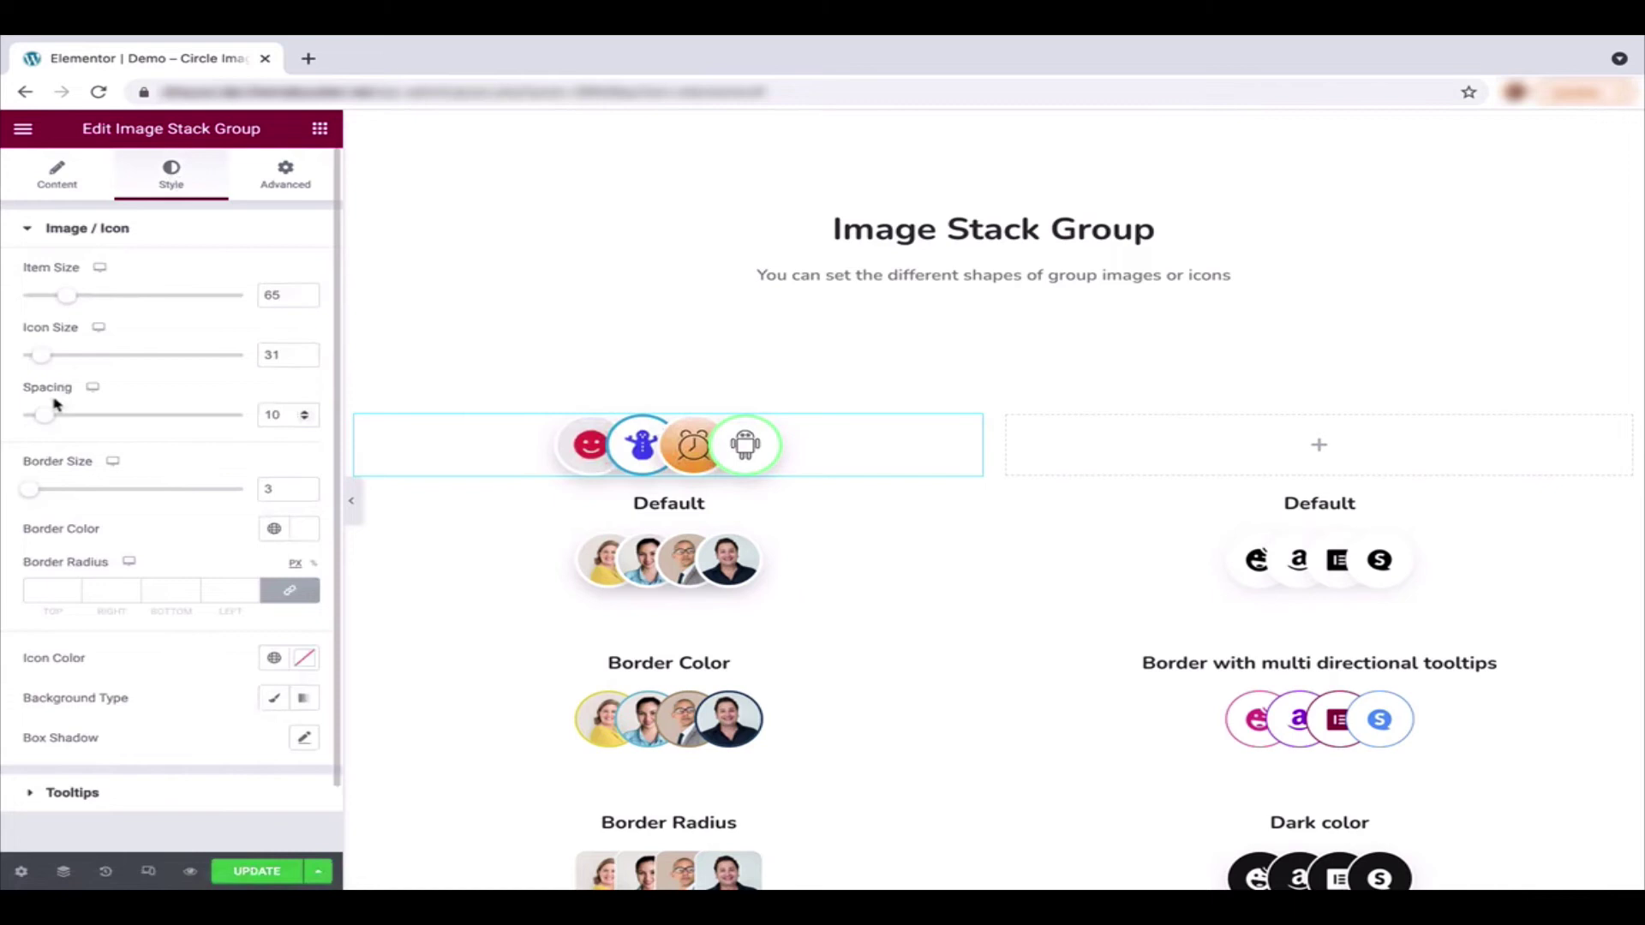
drag(56, 418, 74, 416)
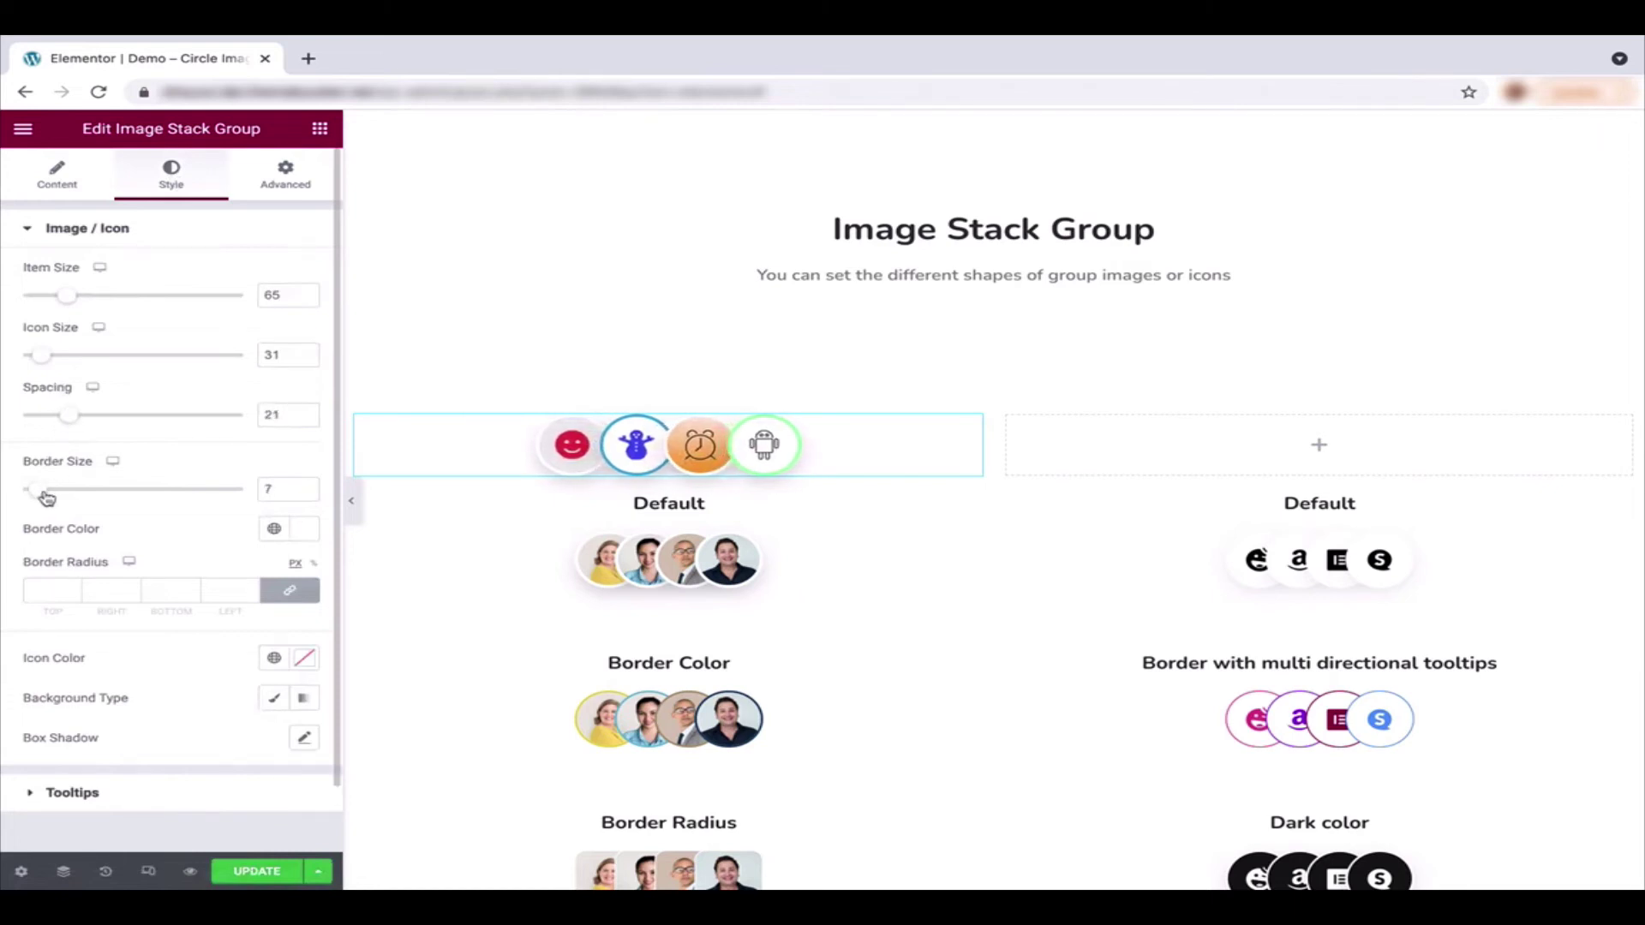
drag(46, 498, 26, 501)
drag(73, 297, 90, 295)
drag(44, 360, 43, 363)
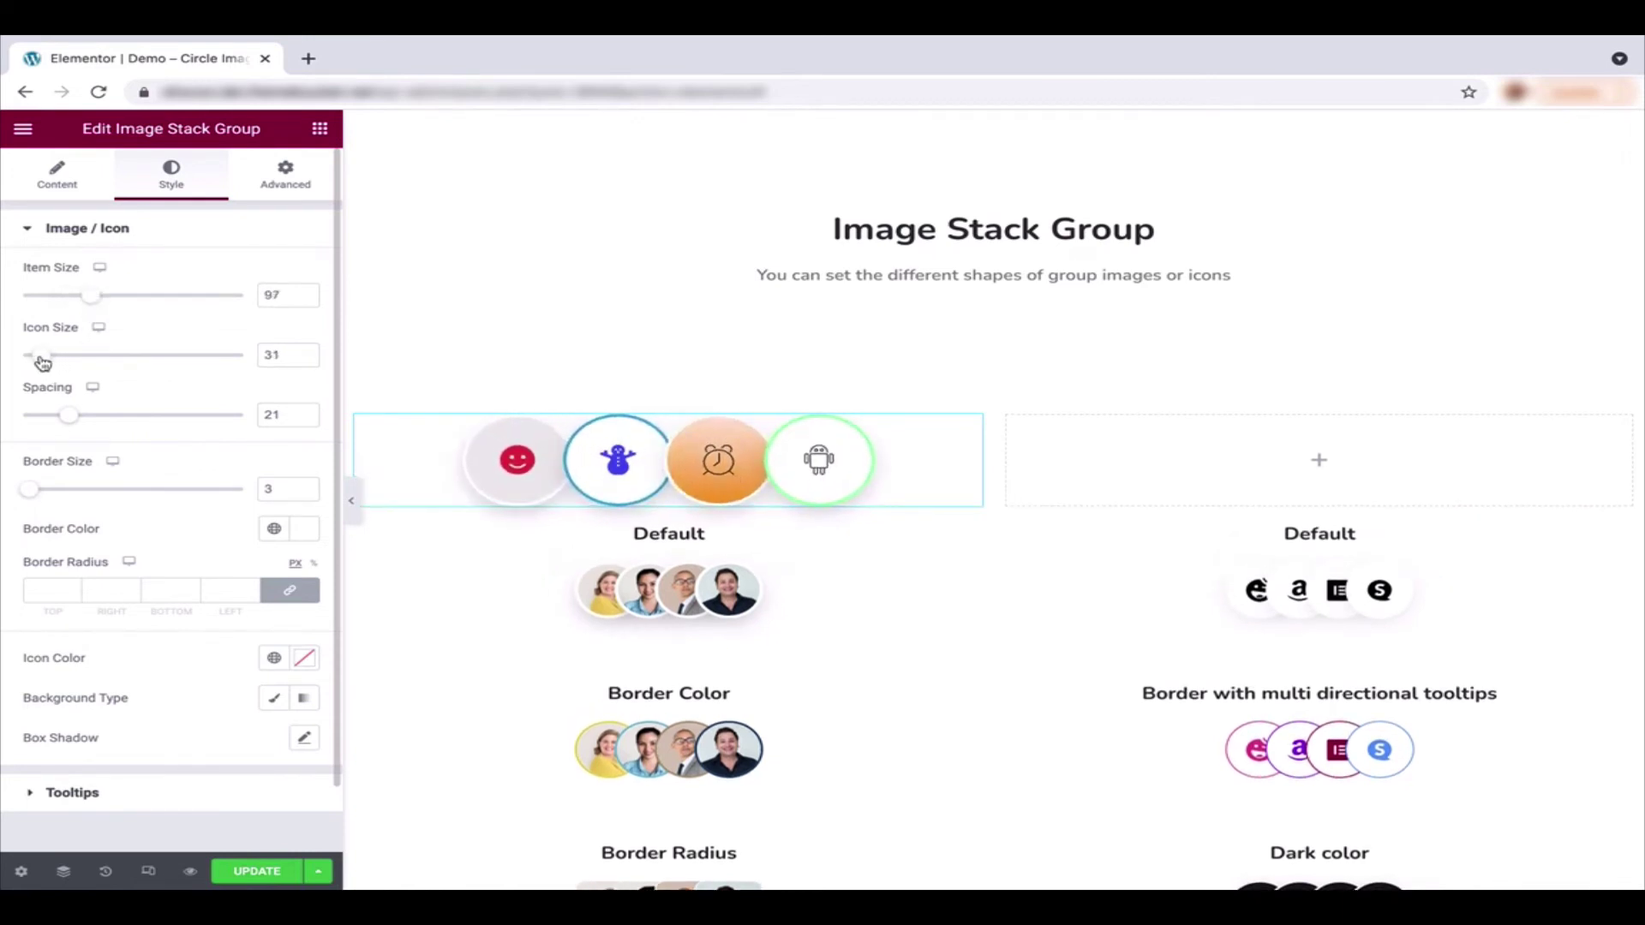
drag(95, 303, 73, 309)
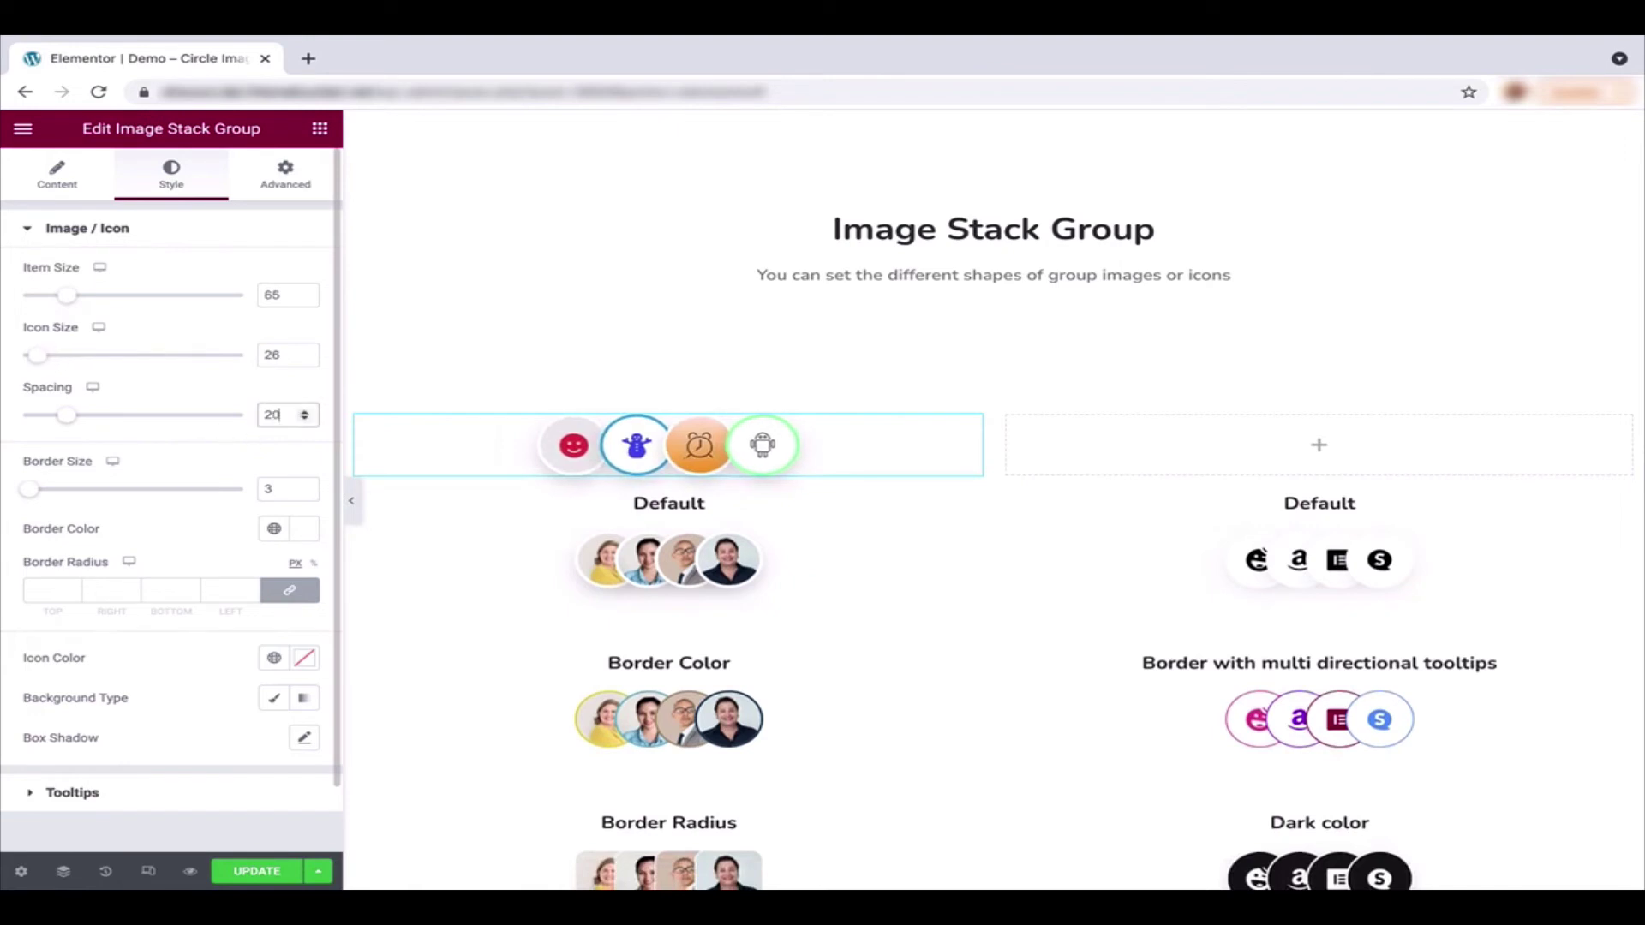
scroll(250, 499, down, 1)
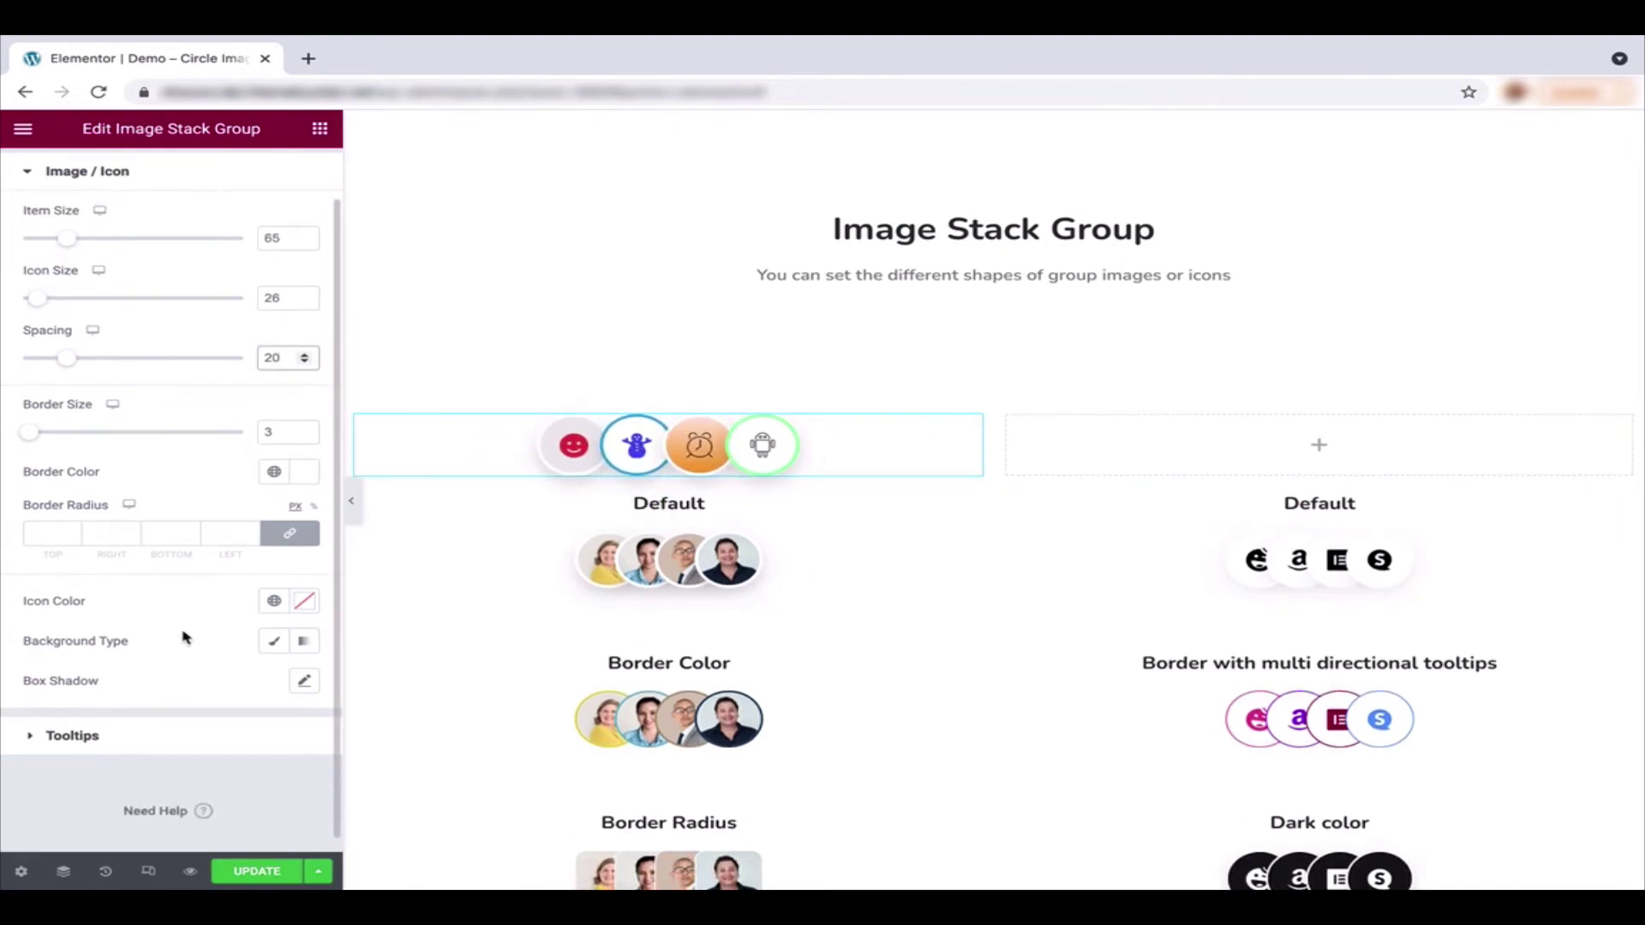
click(125, 734)
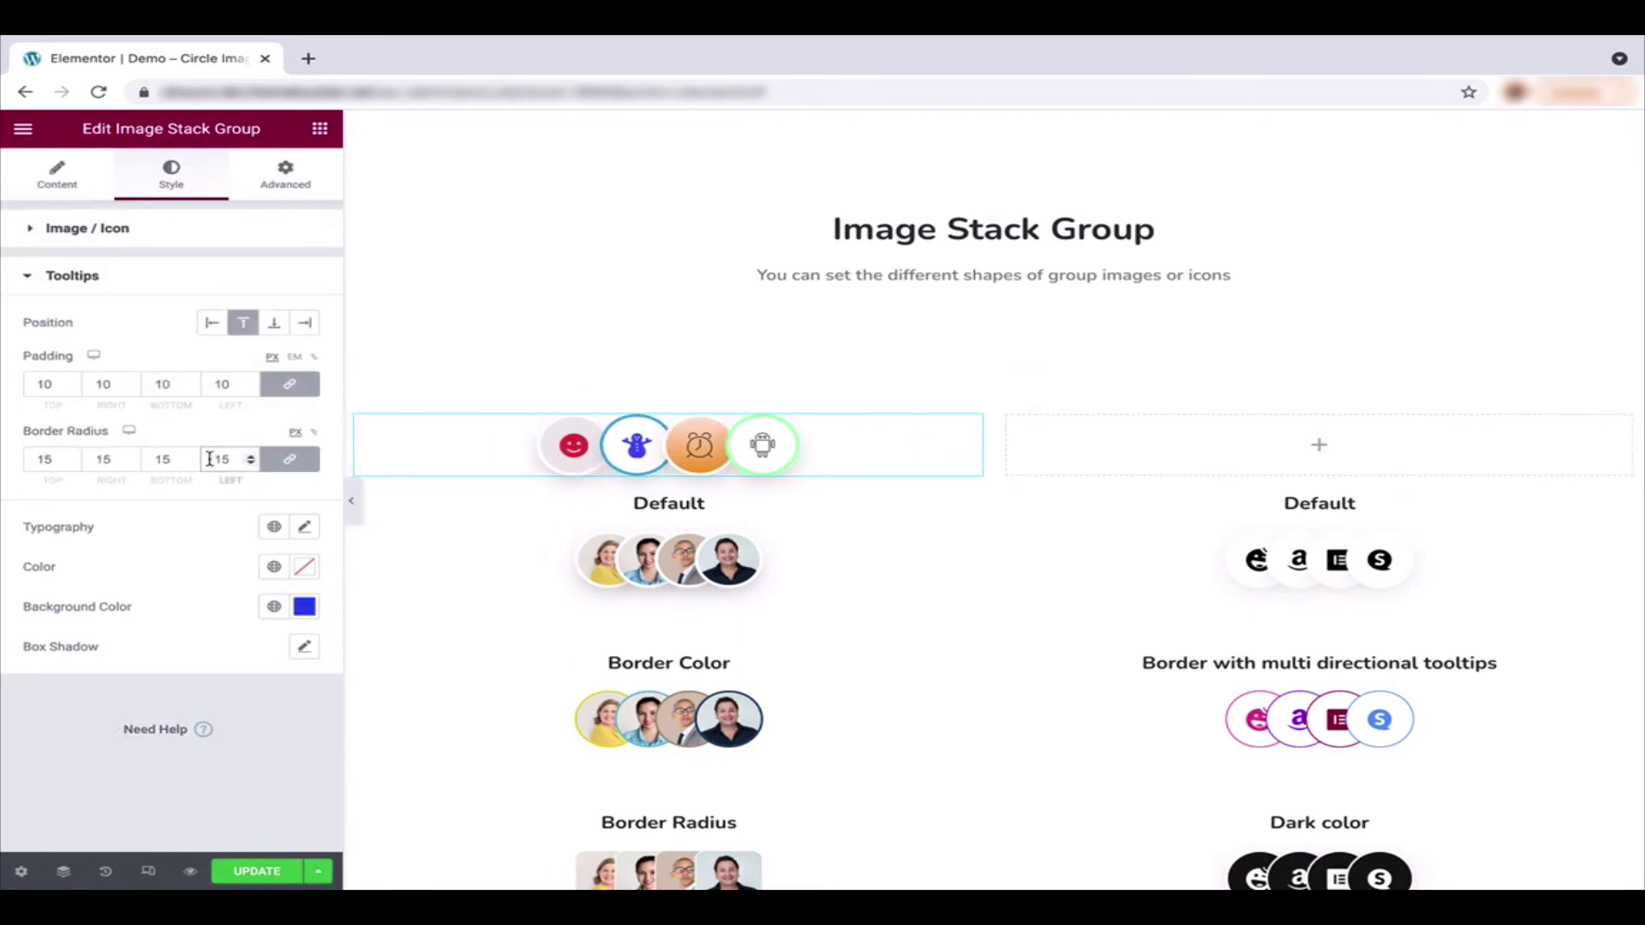
Step: Give the stack items a linked border radius of 50, then collapse the editor panel to preview
scroll(210, 460, up, 2)
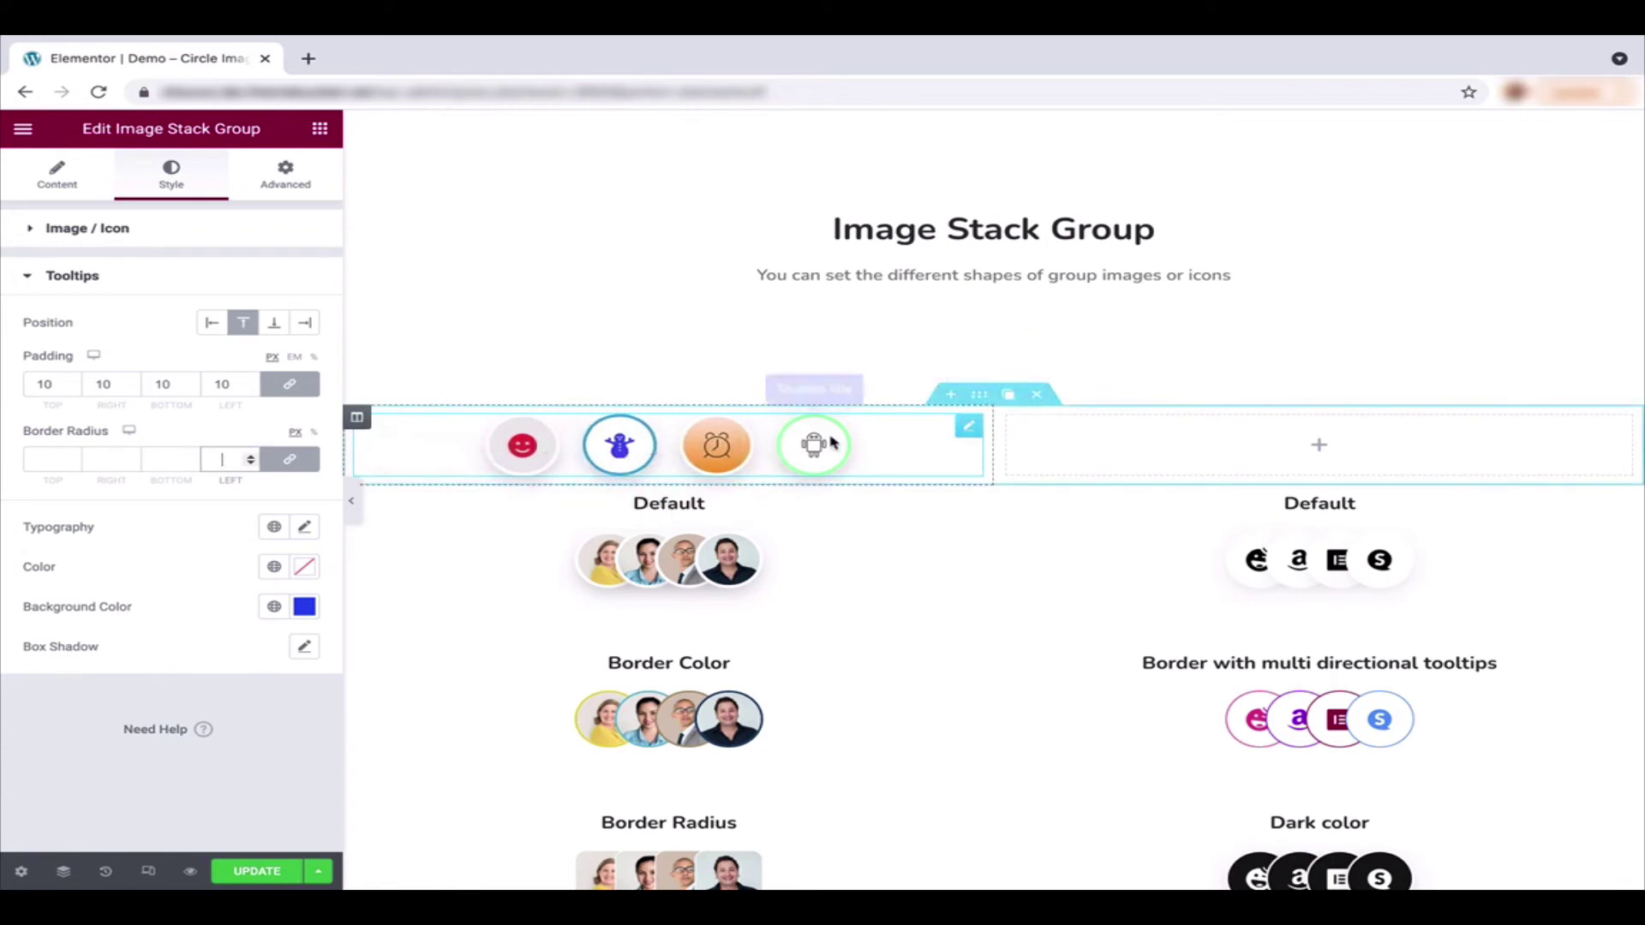
click(170, 228)
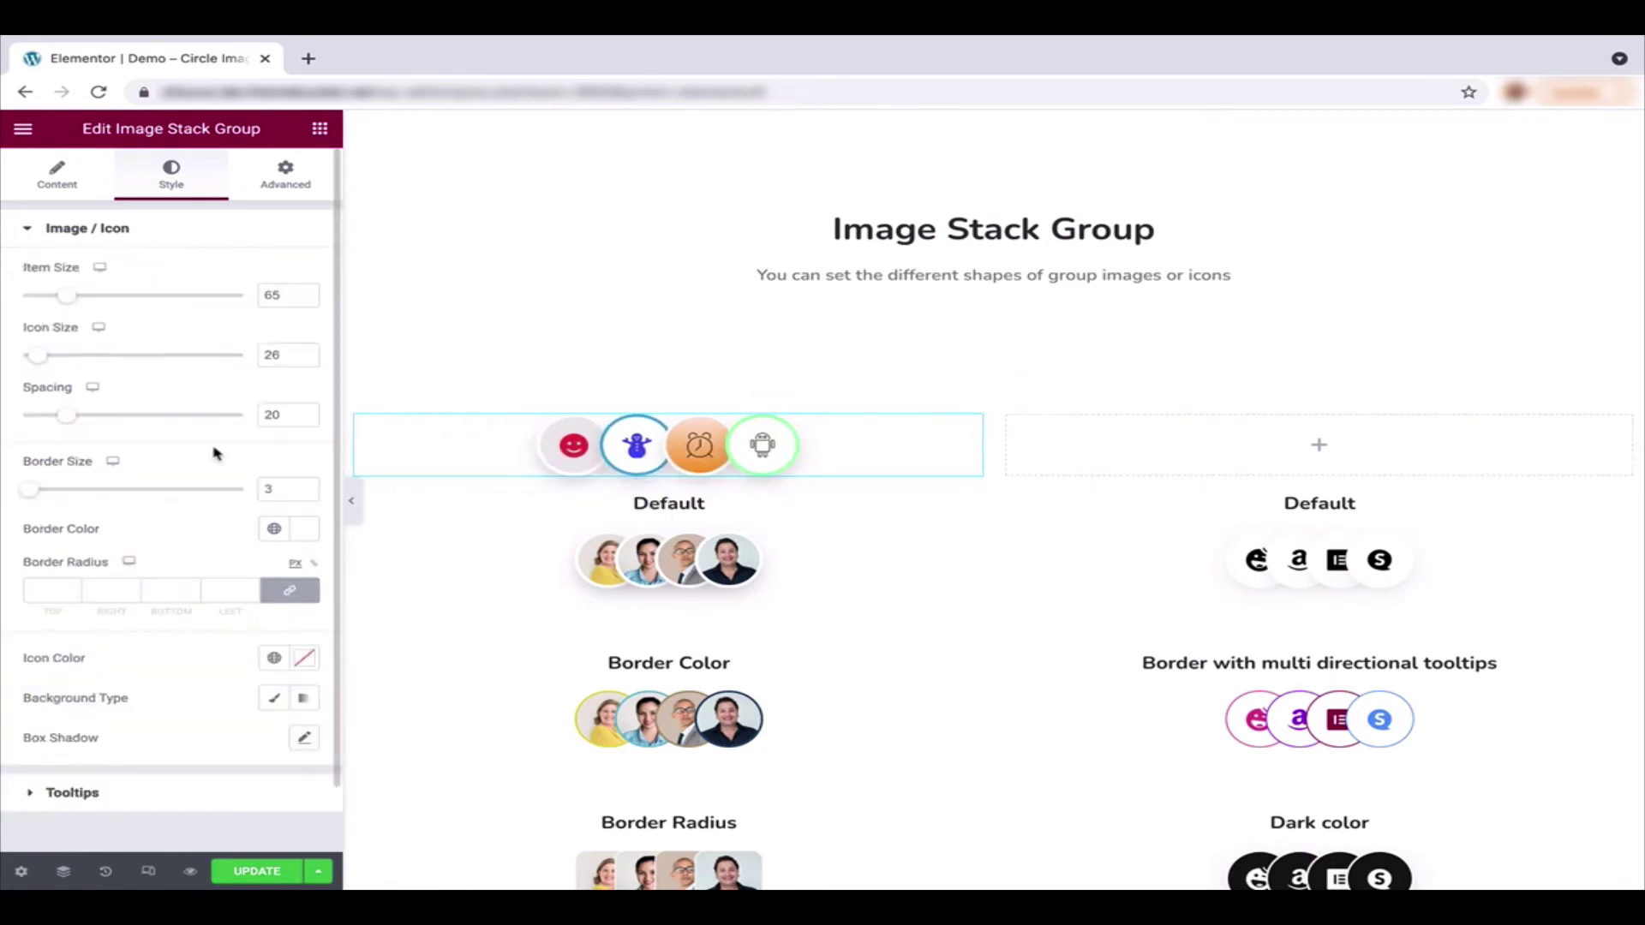
text(0)
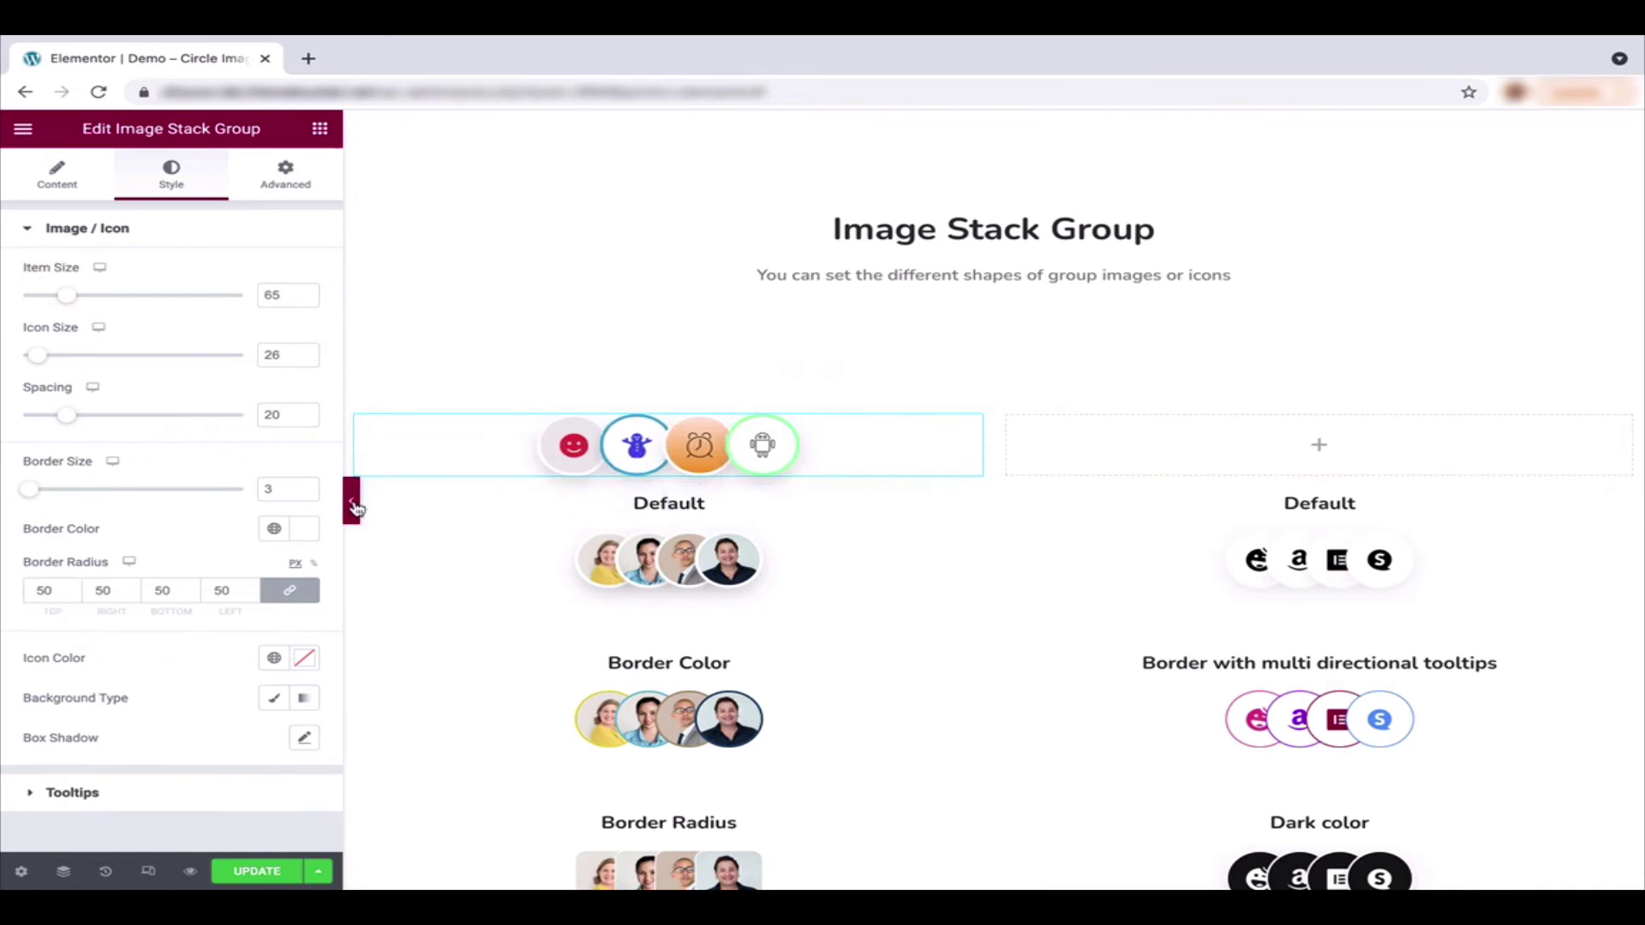
click(354, 508)
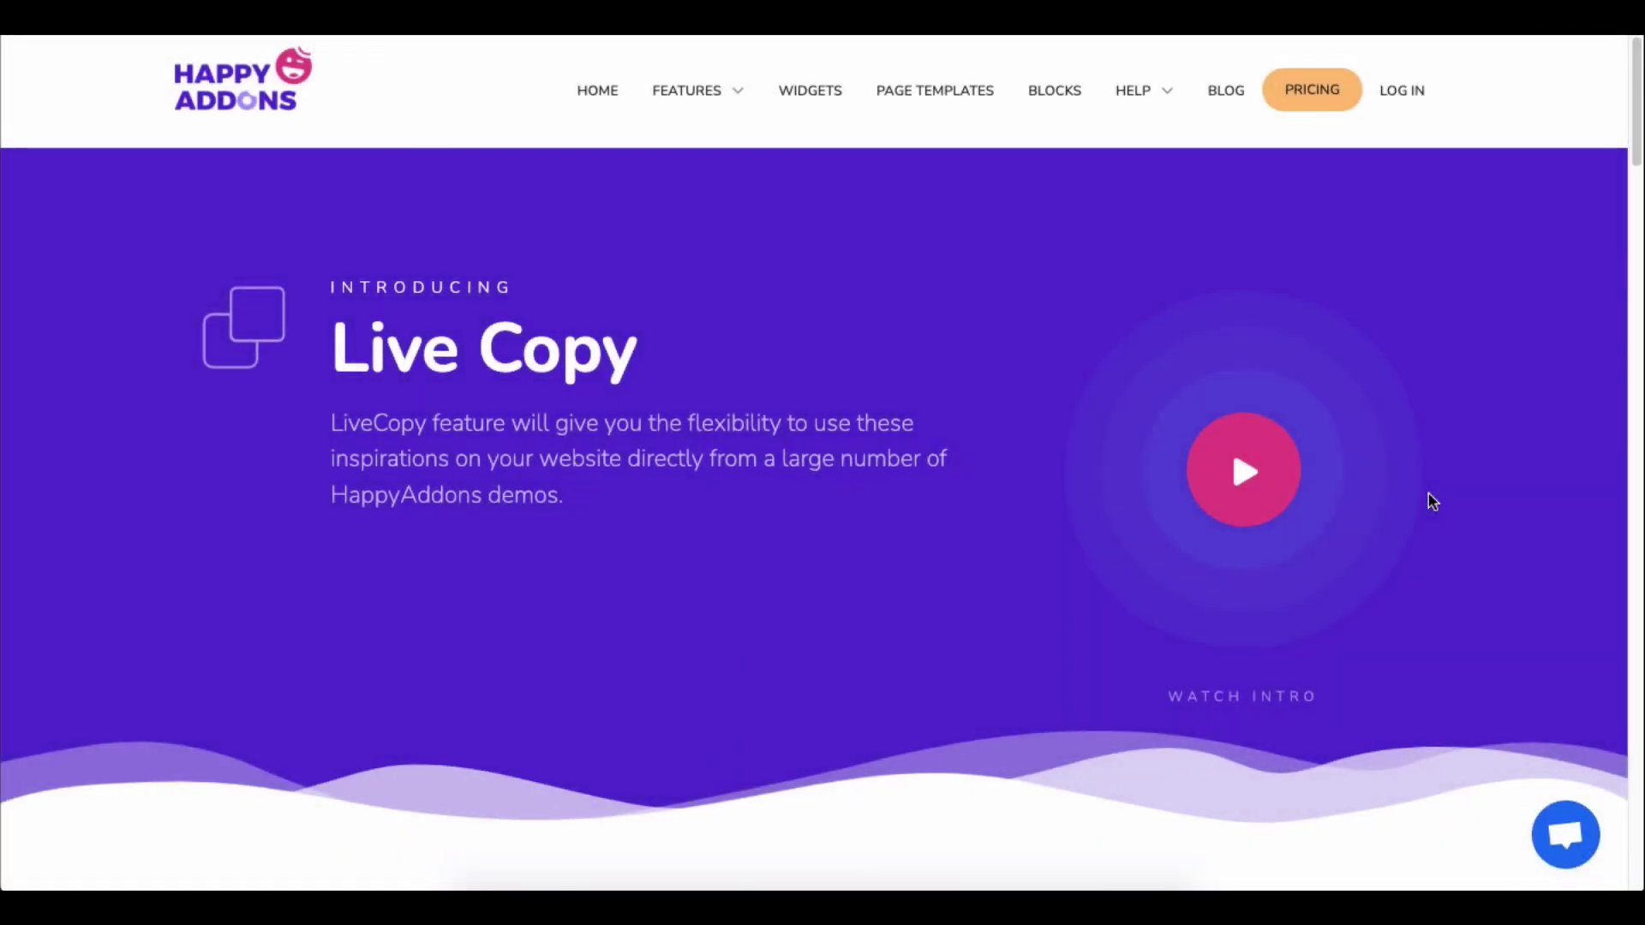
Step: Scroll the Live Copy page through the intro video and 'In a Minute' sections, then back up
scroll(1433, 502, down, 18)
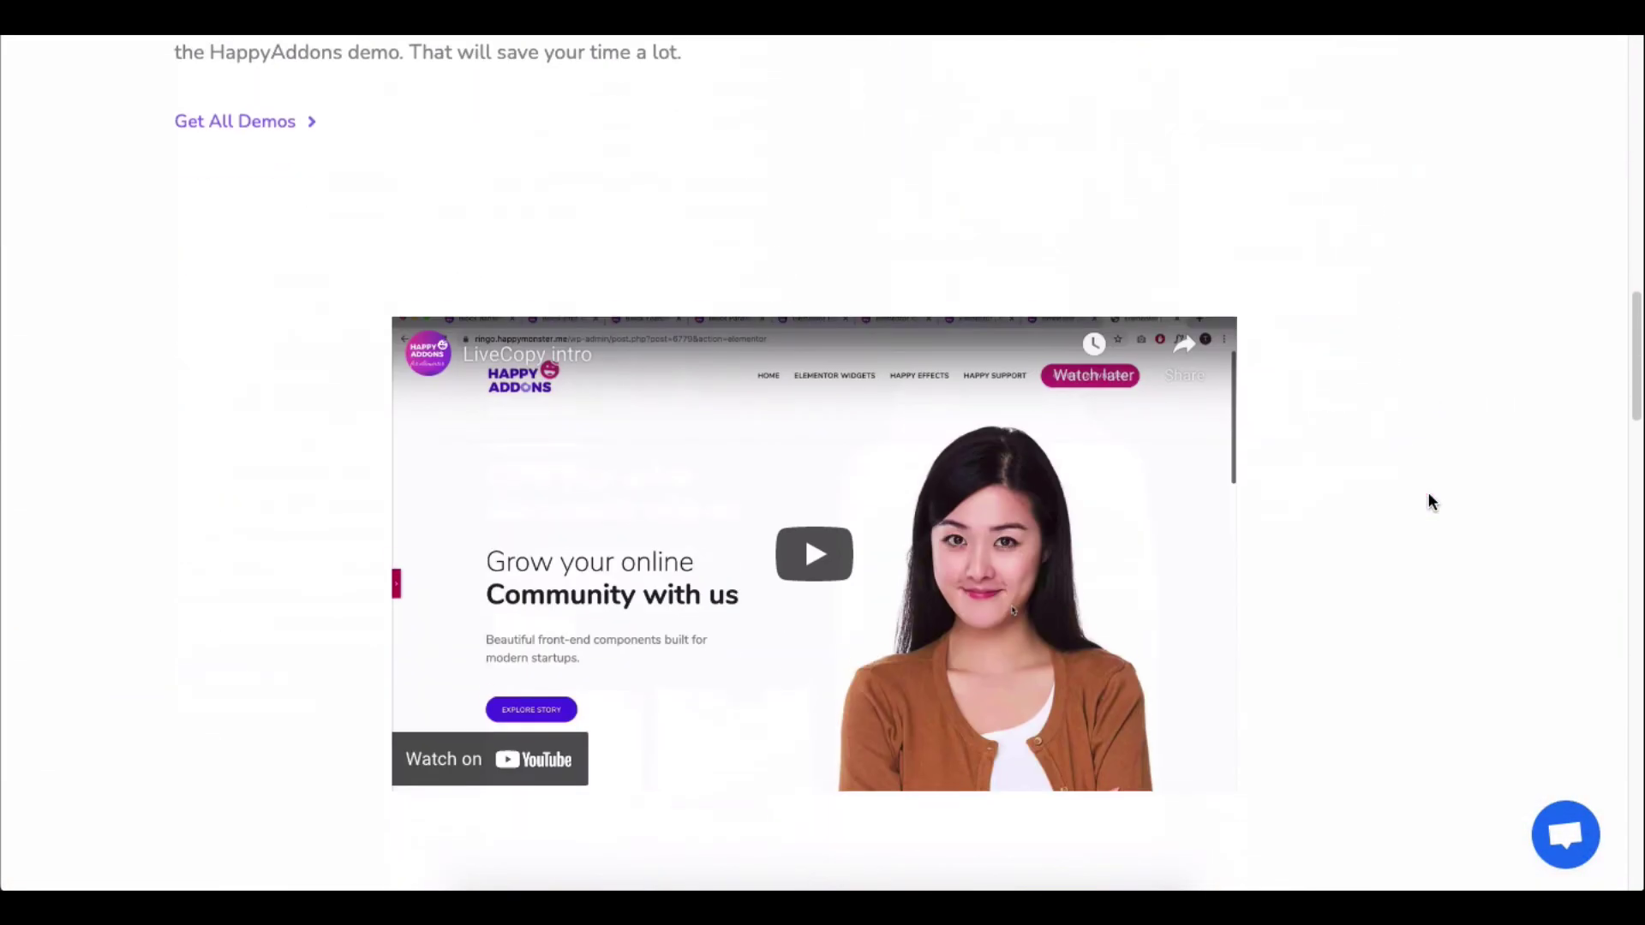
scroll(1429, 502, down, 12)
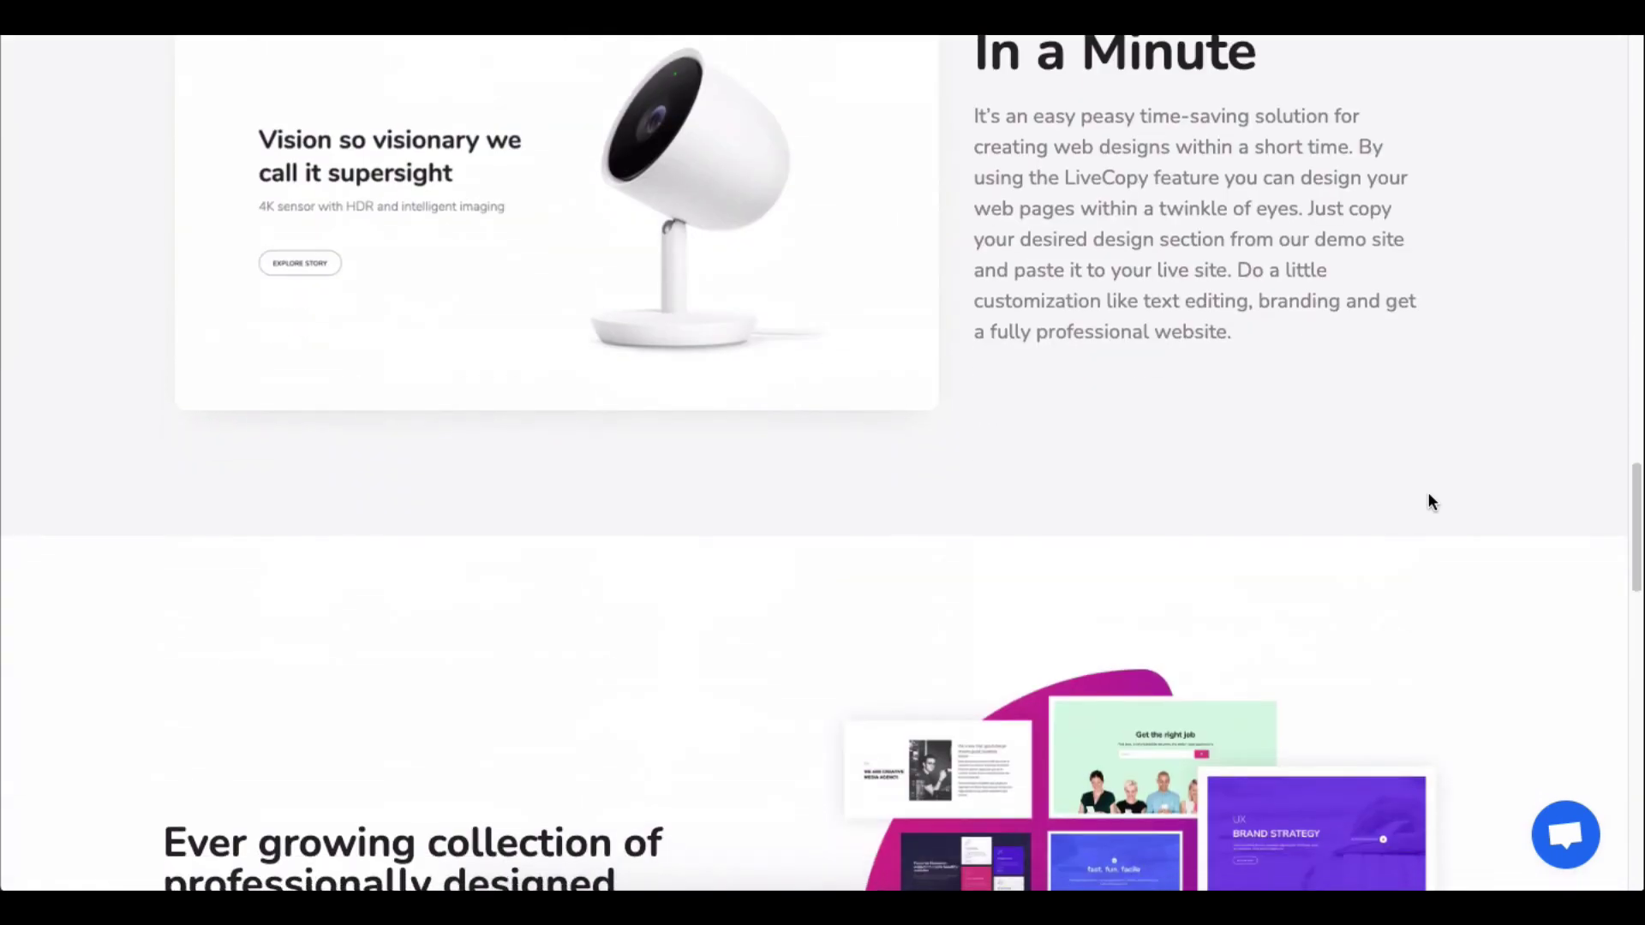
scroll(1430, 502, down, 7)
scroll(1430, 502, up, 9)
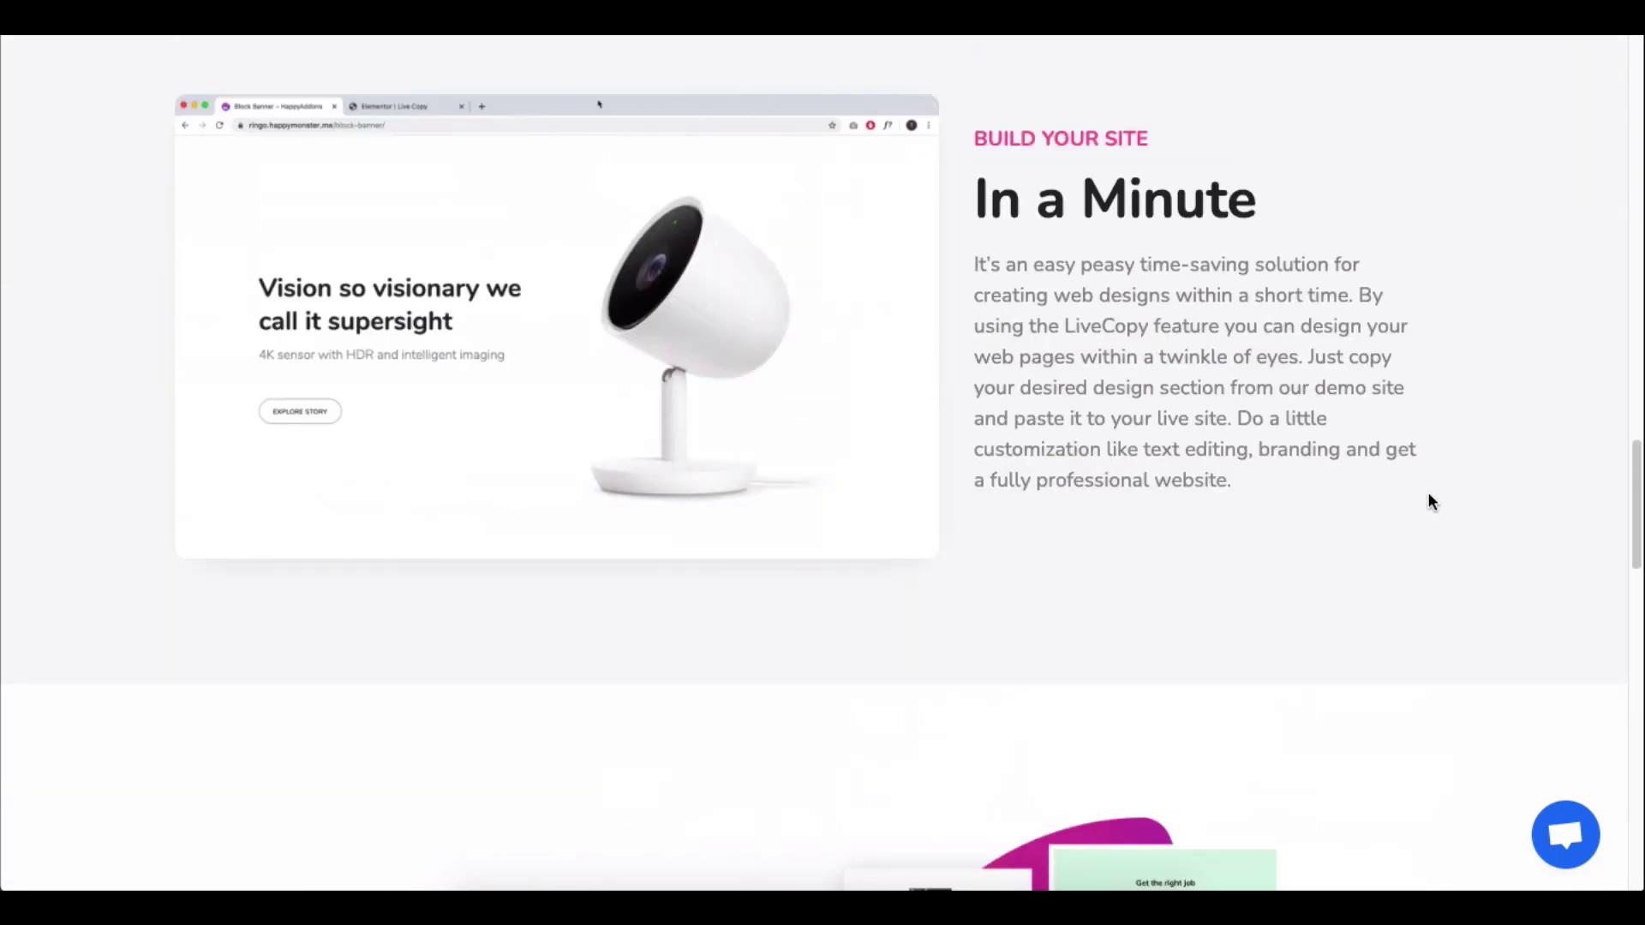
scroll(1429, 500, up, 15)
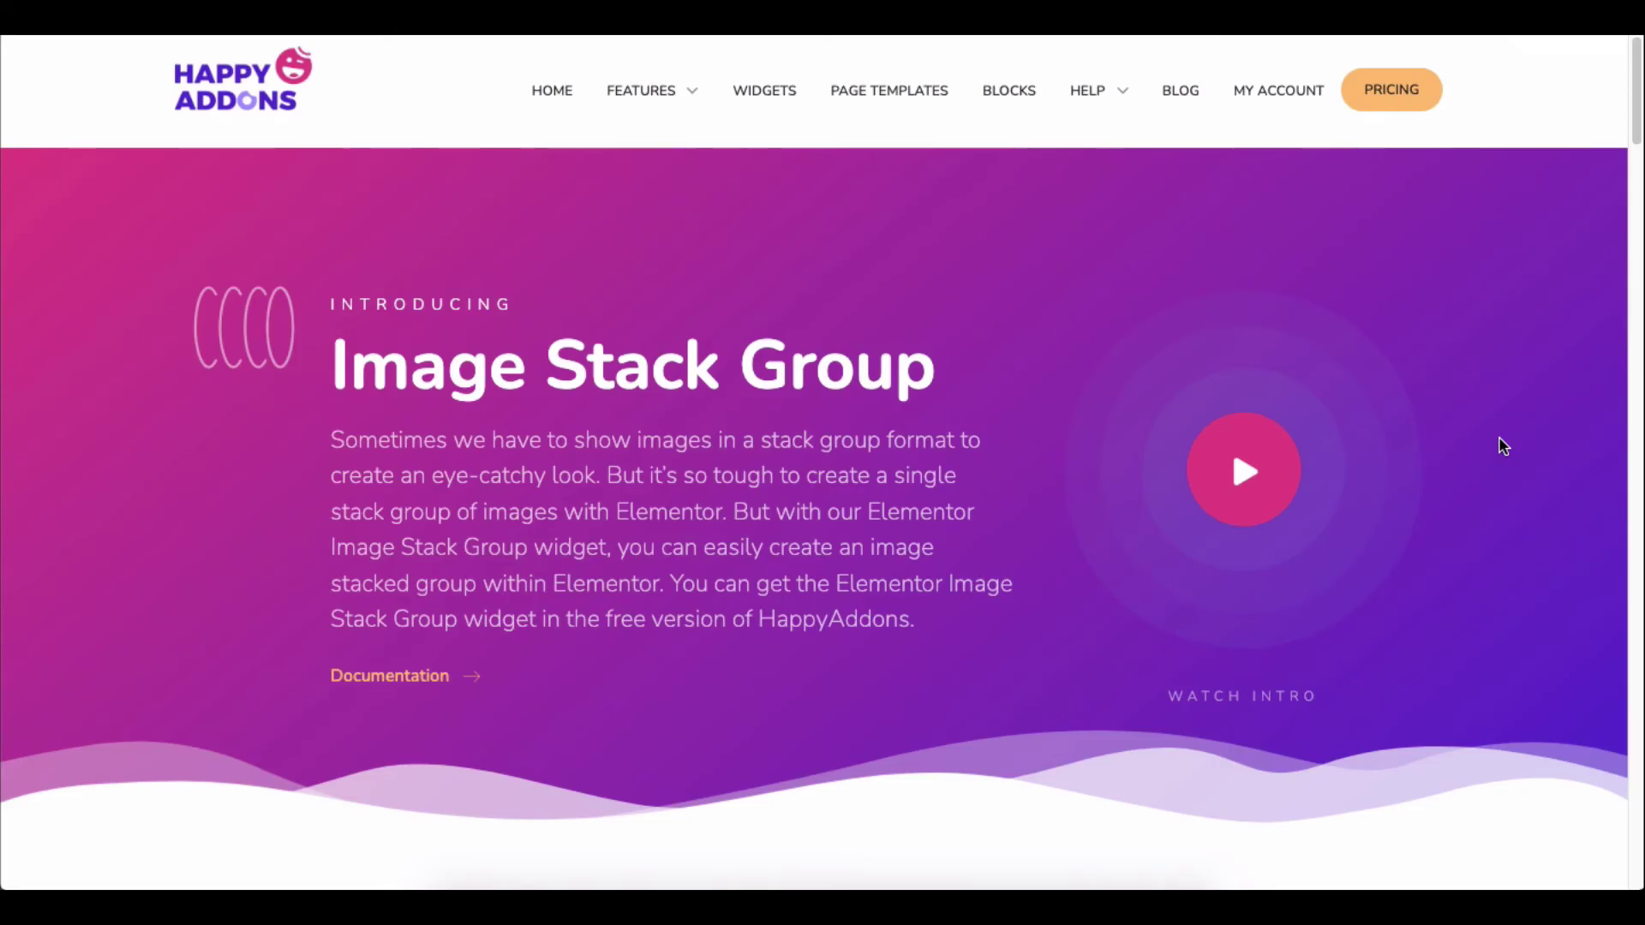
Step: Scroll down to the Image Stack Group demo showing the Default and Border Color examples
scroll(1499, 440, down, 6)
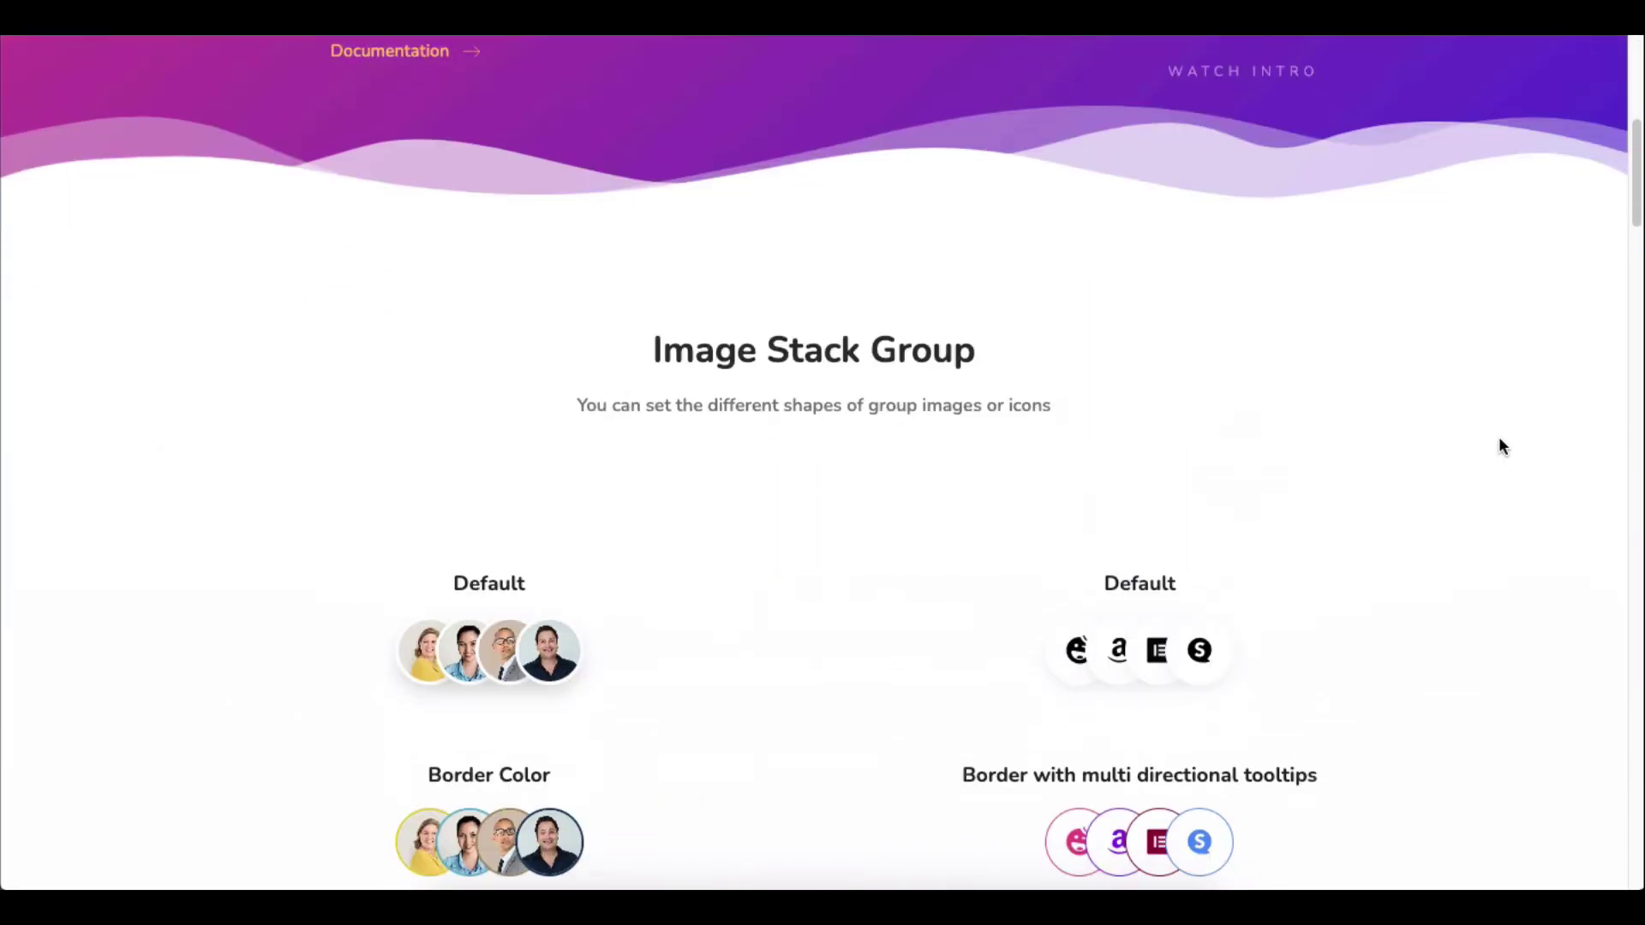